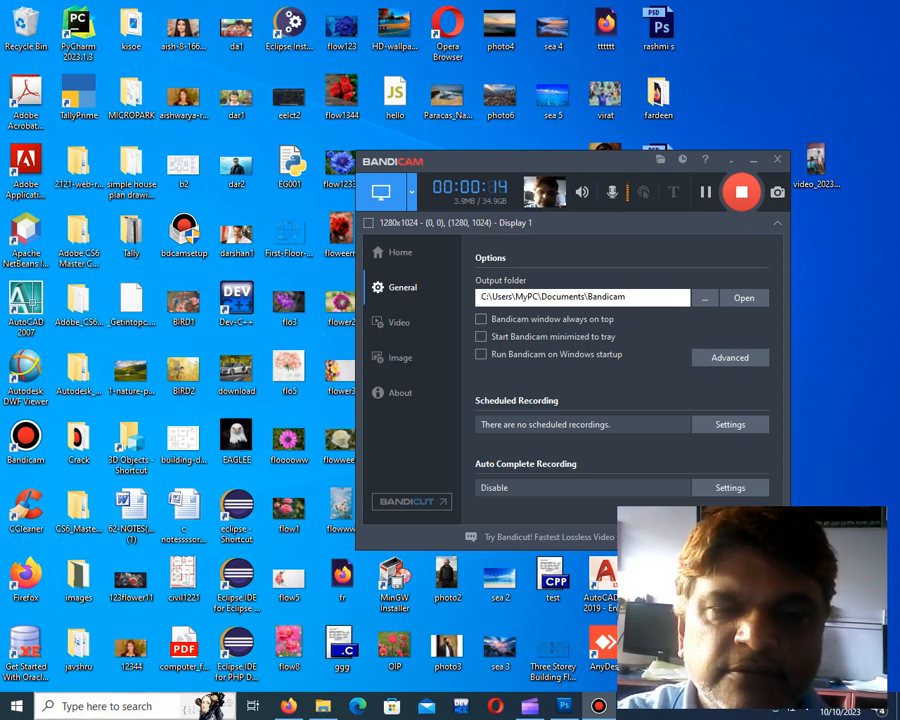
Find Adobe Photoshop CS5 (64 Bit) through the system search and switch to it
{"action": "left_click", "coordinate": [118, 706]}
{"action": "type", "text": "pho"}
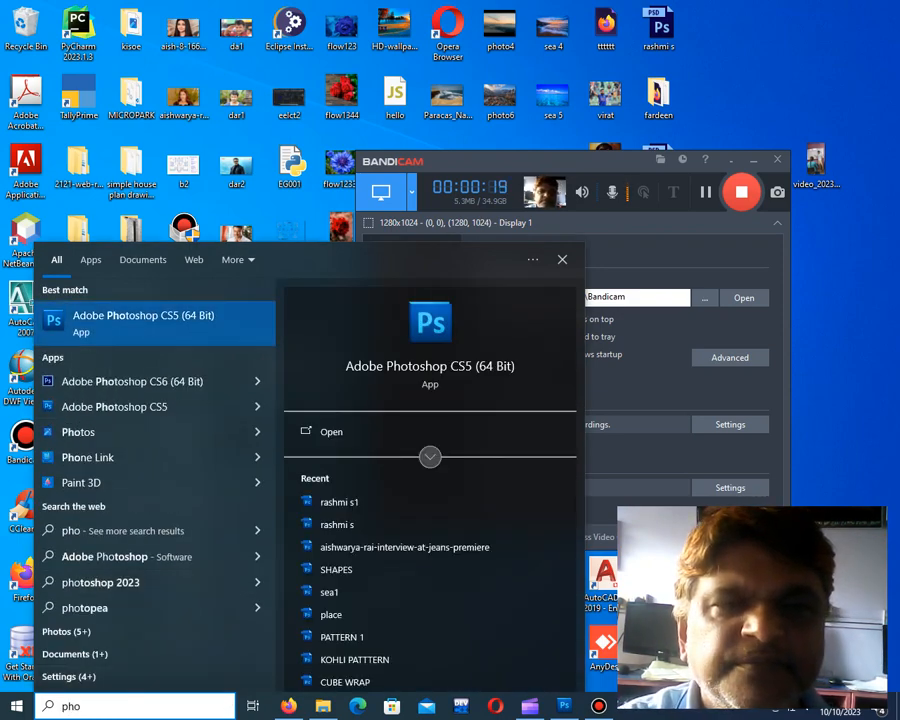
{"action": "key", "text": "Return"}
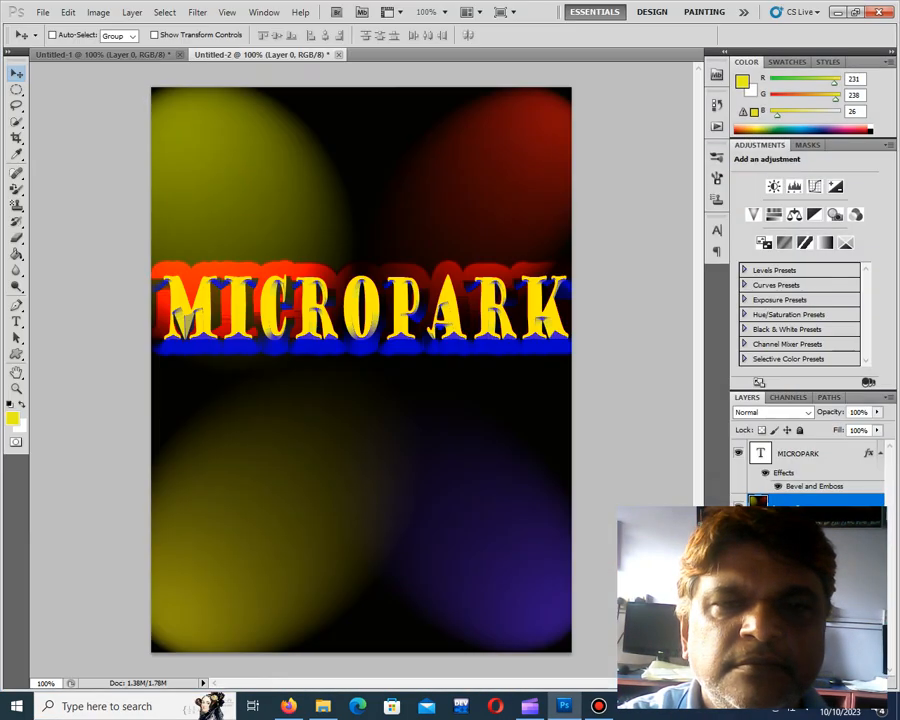
Close both open documents, Untitled-2 and Untitled-1, without saving their changes
{"action": "left_click", "coordinate": [43, 12]}
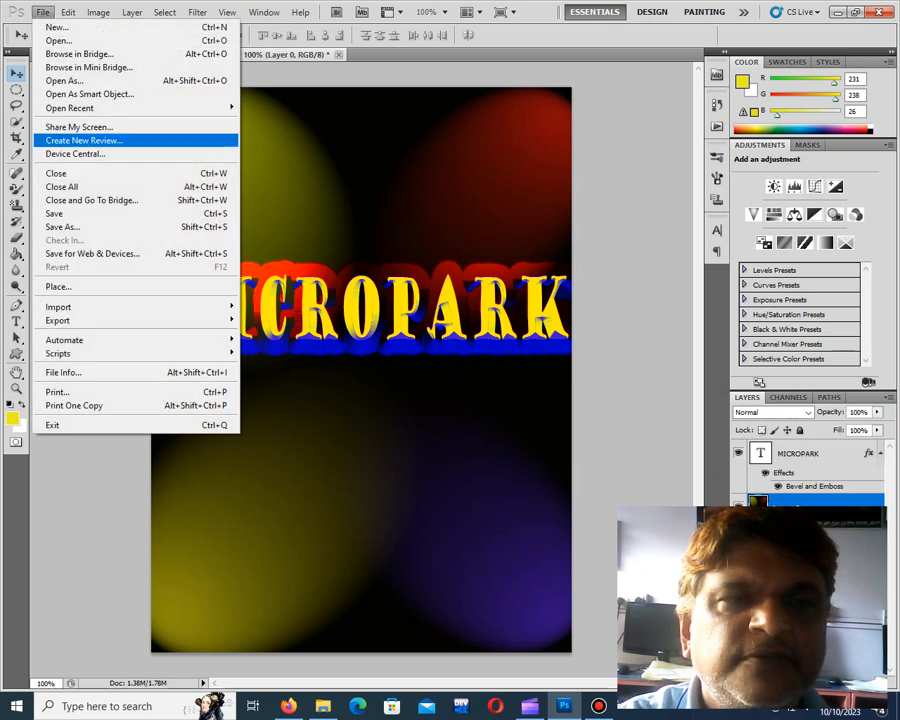
{"action": "left_click", "coordinate": [56, 173]}
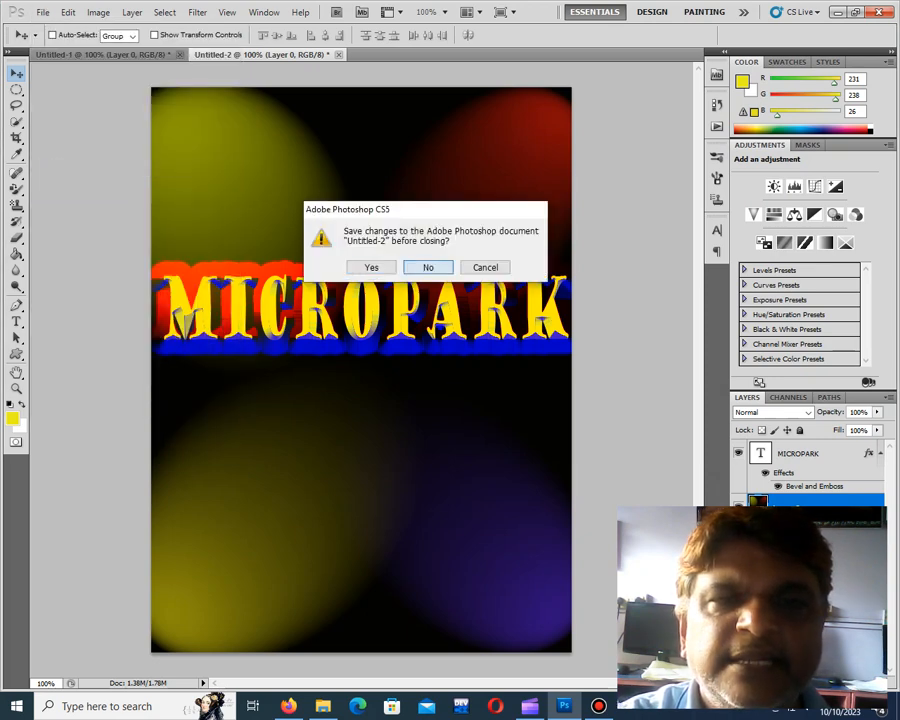
{"action": "left_click", "coordinate": [426, 263]}
{"action": "left_click", "coordinate": [43, 12]}
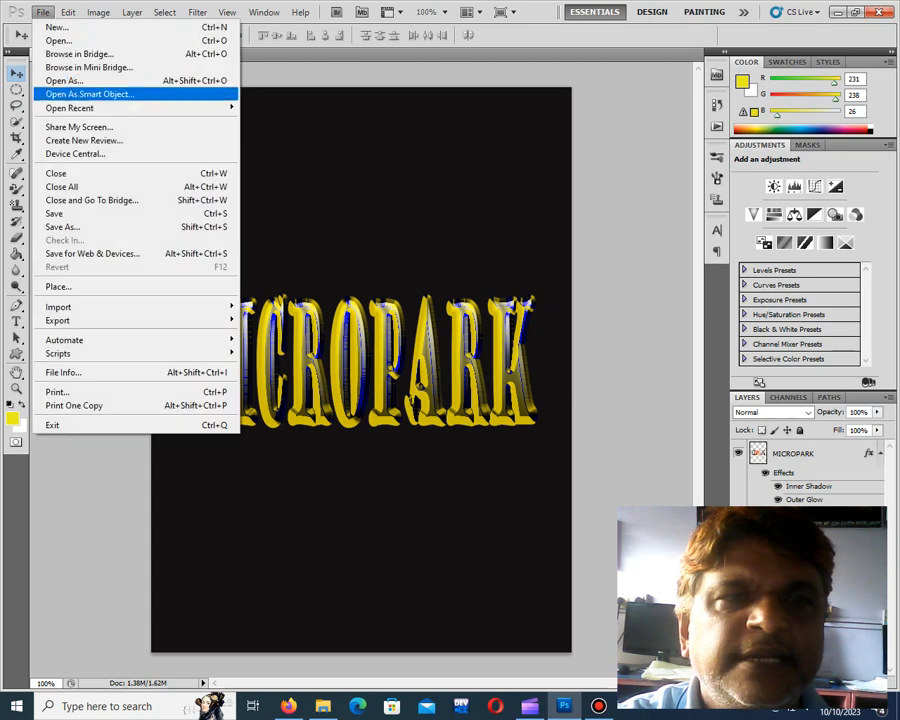
{"action": "left_click", "coordinate": [56, 173]}
{"action": "left_click", "coordinate": [428, 267]}
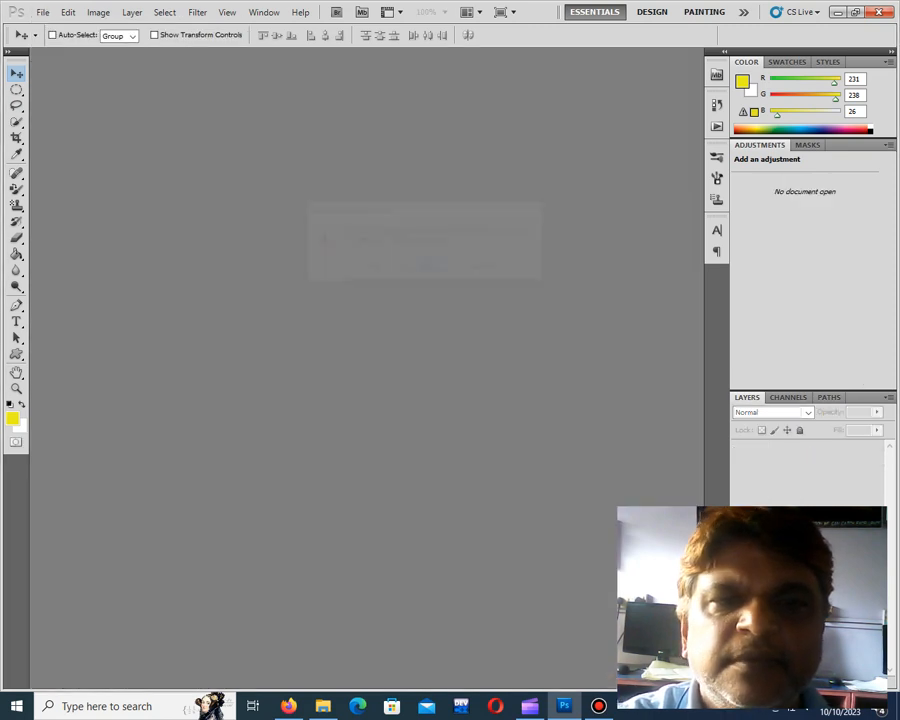
Create a new blank document with the default settings and convert its Background into the regular layer Layer 0
{"action": "left_click", "coordinate": [43, 12]}
{"action": "left_click", "coordinate": [56, 26]}
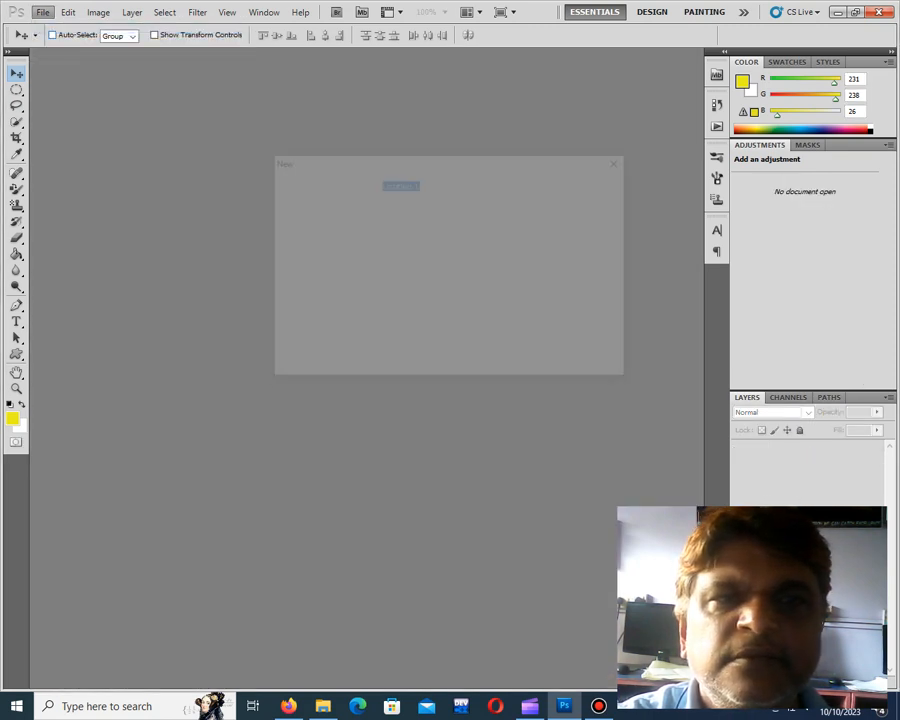
{"action": "key", "text": "Return"}
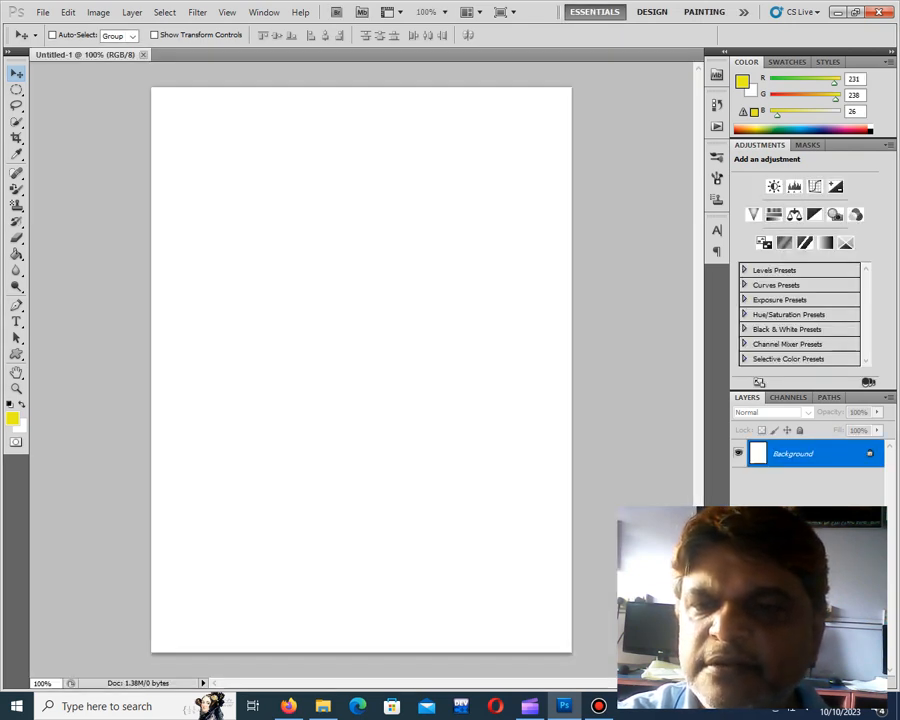
{"action": "key", "text": "ctrl+shift+n"}
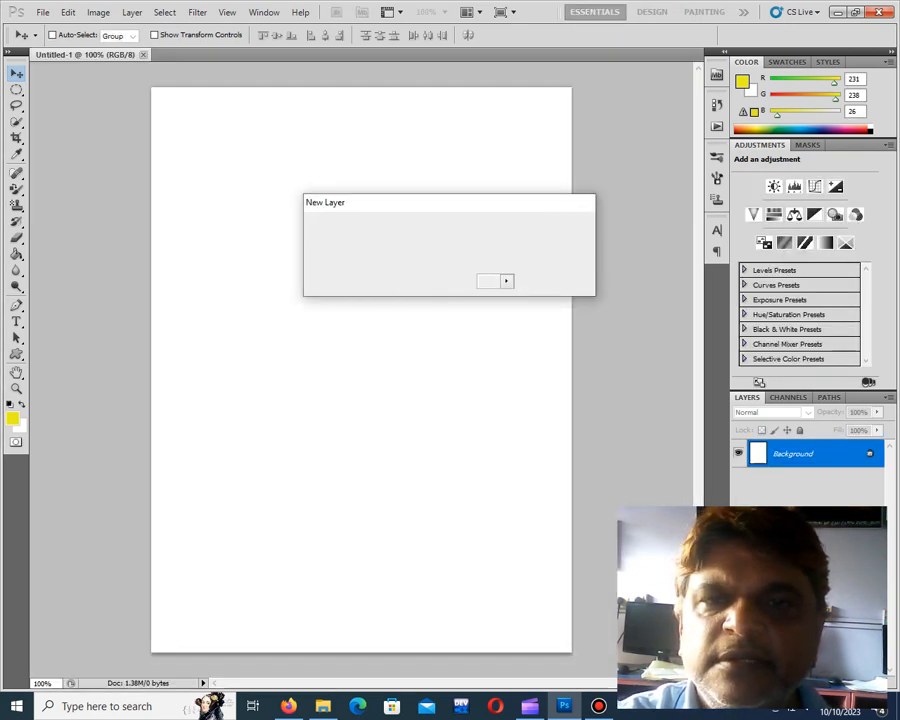
{"action": "key", "text": "Return"}
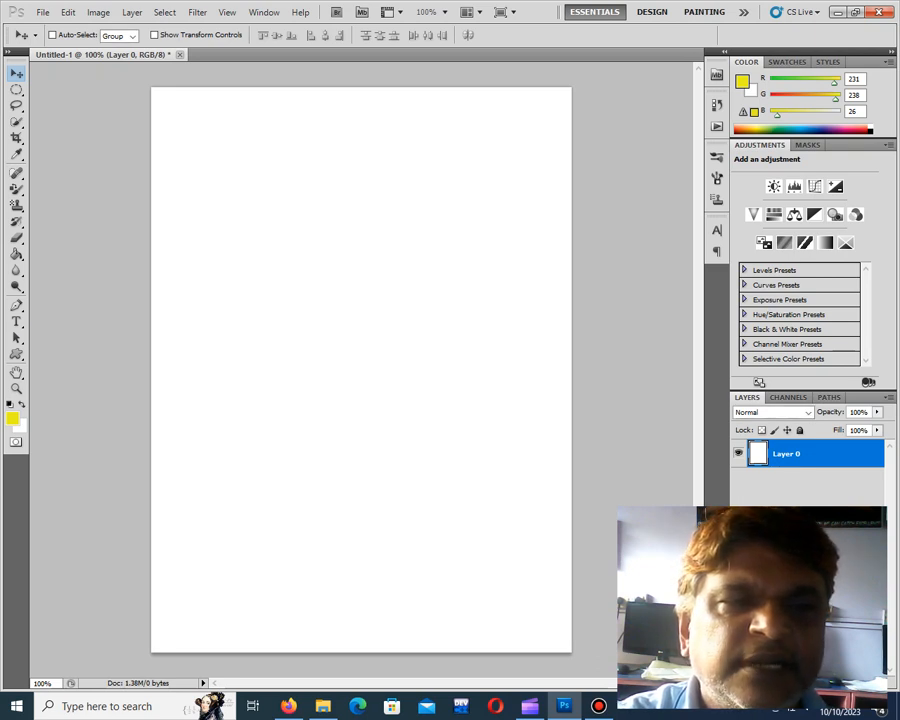
Set the foreground colour to near-black #11110f and fill the whole of Layer 0 with the Paint Bucket
{"action": "left_click", "coordinate": [16, 254]}
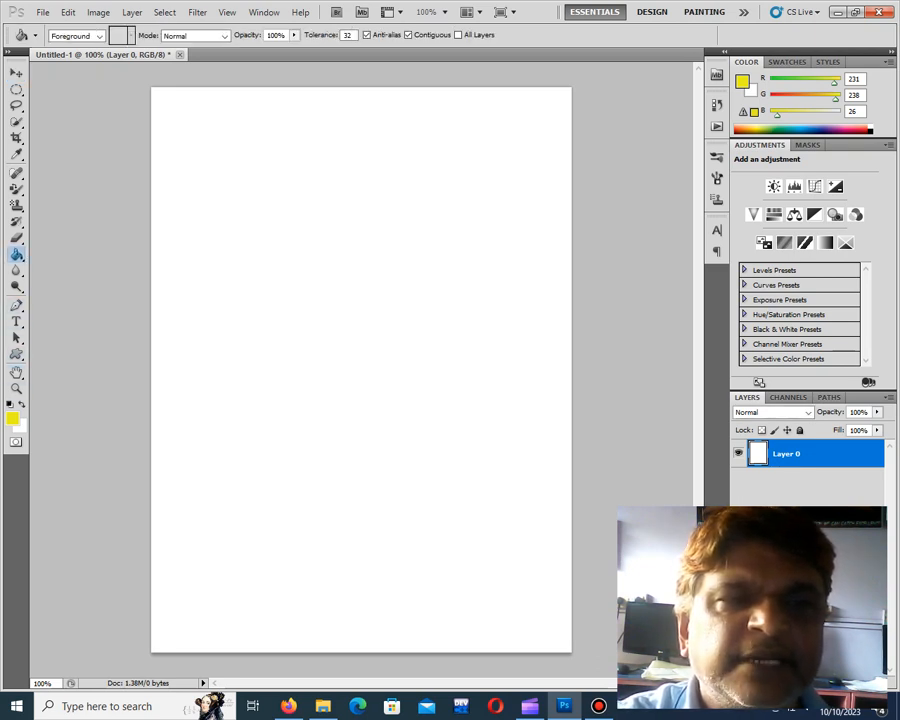
{"action": "right_click", "coordinate": [16, 254]}
{"action": "left_click", "coordinate": [83, 267]}
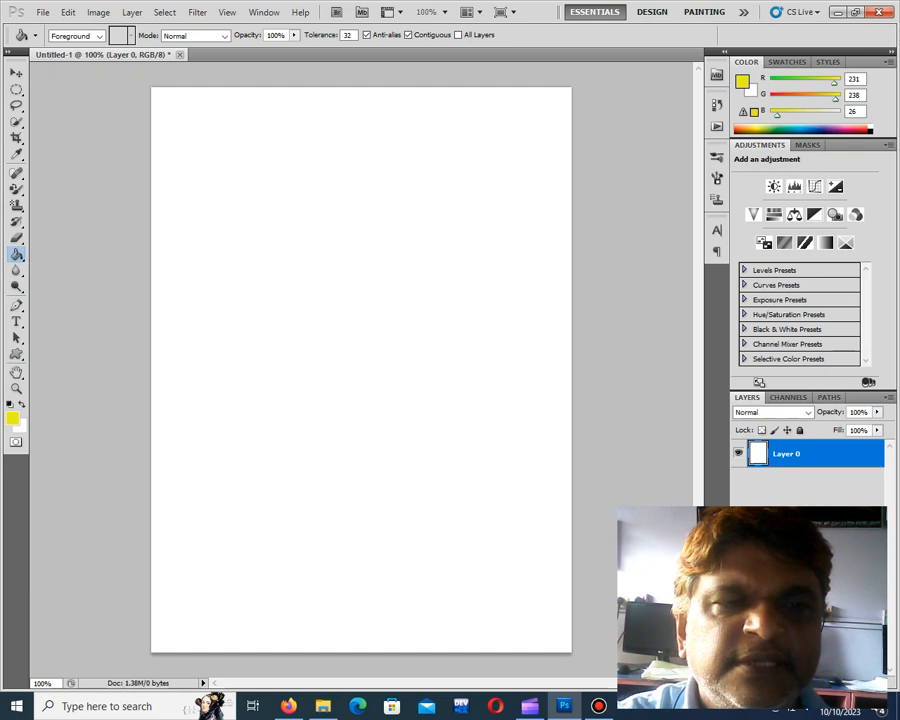
{"action": "left_click", "coordinate": [12, 419]}
{"action": "left_click", "coordinate": [284, 350]}
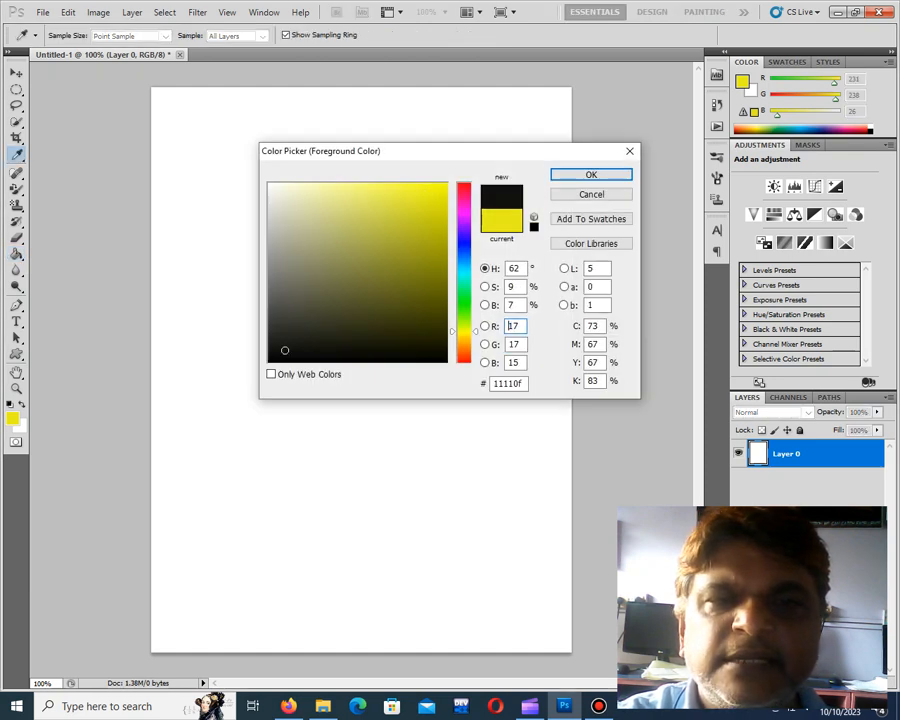
{"action": "left_click", "coordinate": [591, 175]}
{"action": "left_click", "coordinate": [533, 318]}
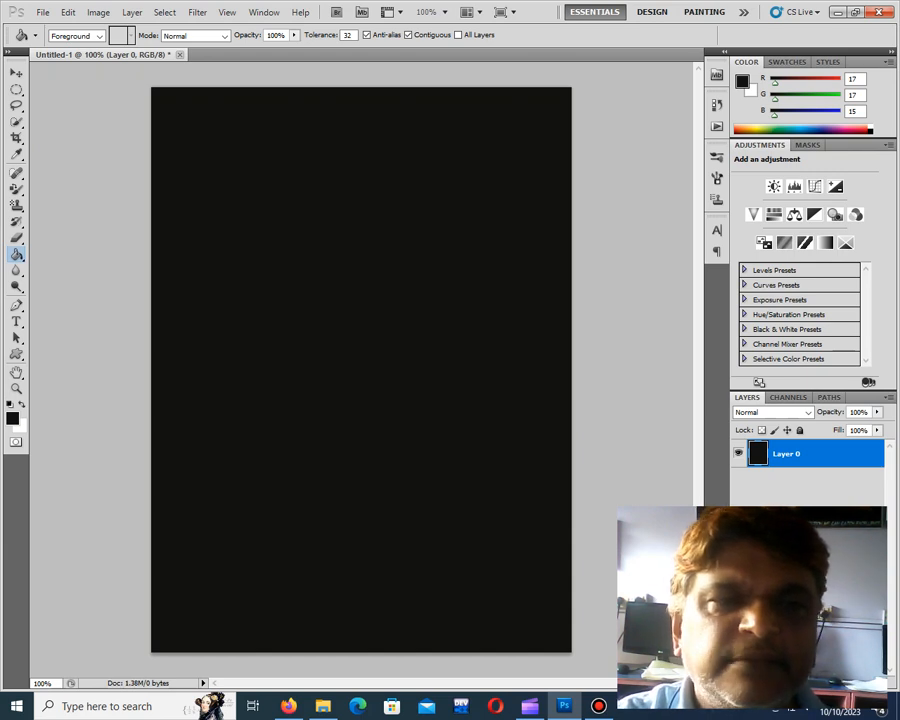
Add the horizontal text "MICRO" in 60 pt Goudy Stout near the middle of the canvas
{"action": "left_click", "coordinate": [16, 321]}
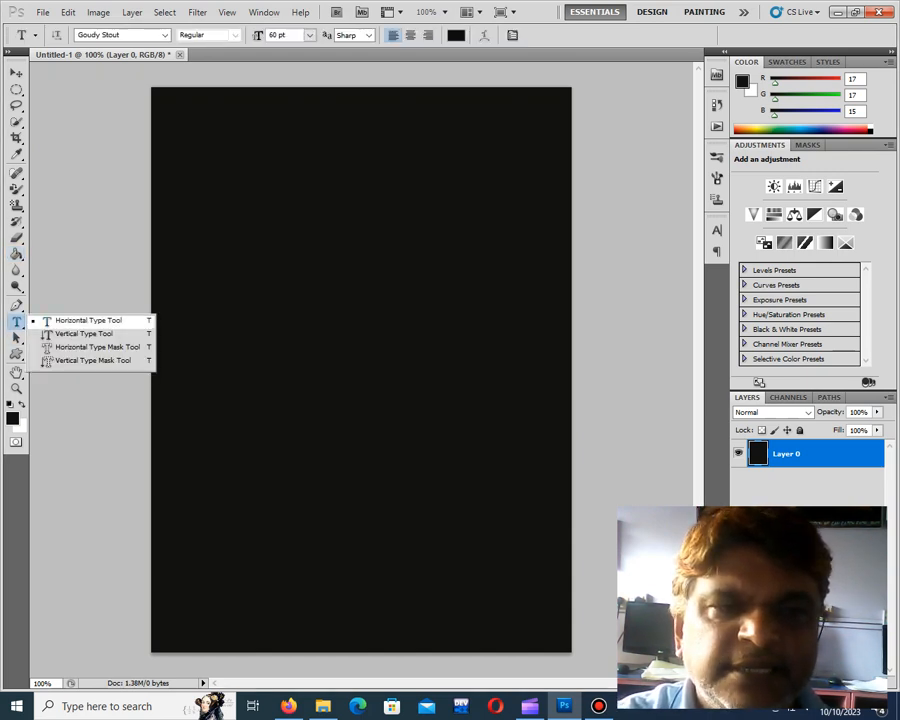
{"action": "left_click", "coordinate": [88, 321]}
{"action": "left_click", "coordinate": [189, 345]}
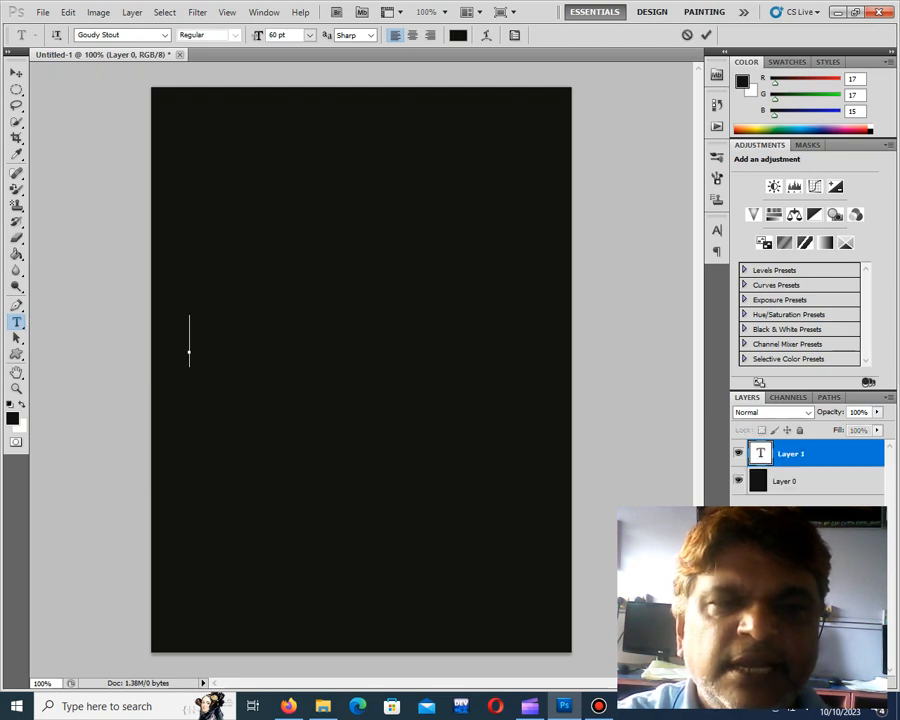
{"action": "type", "text": "WELC"}
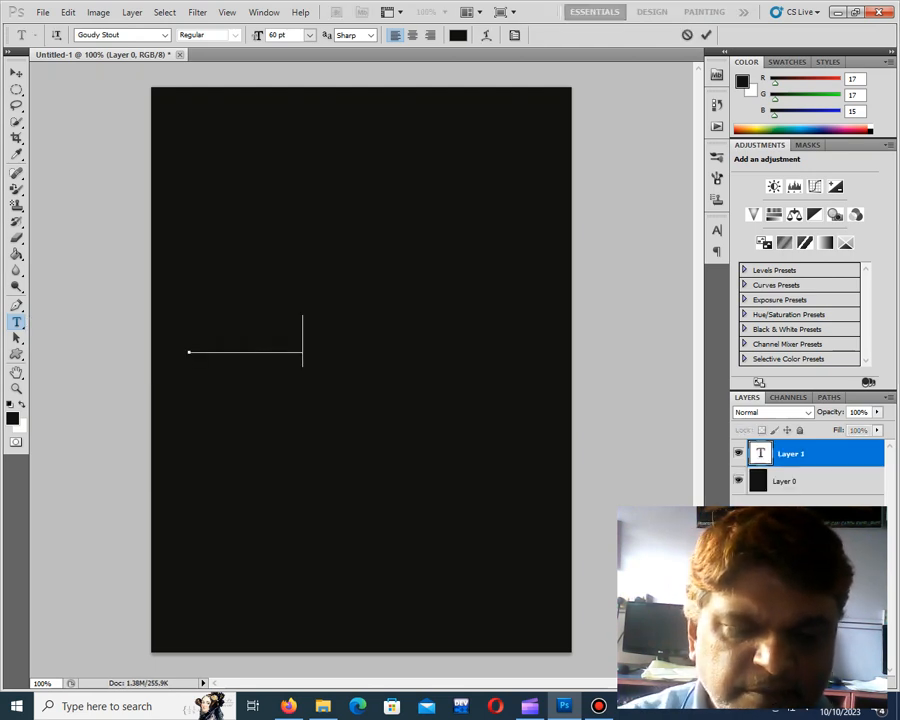
{"action": "key", "text": "BackSpace"}
{"action": "key", "text": "BackSpace"}
{"action": "key", "text": "BackSpace"}
{"action": "key", "text": "BackSpace"}
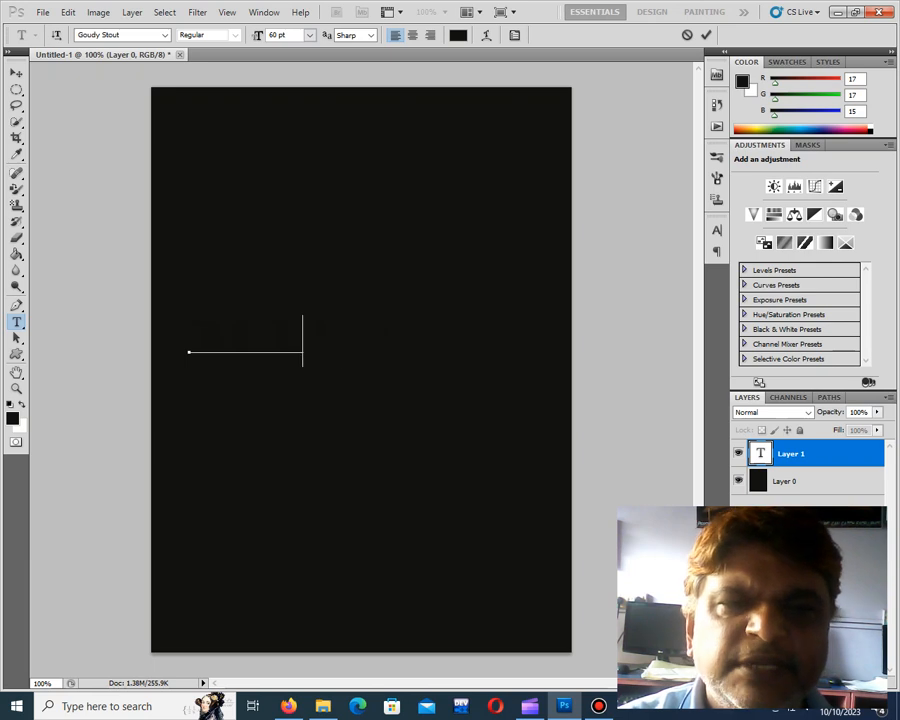
{"action": "type", "text": "WELCO"}
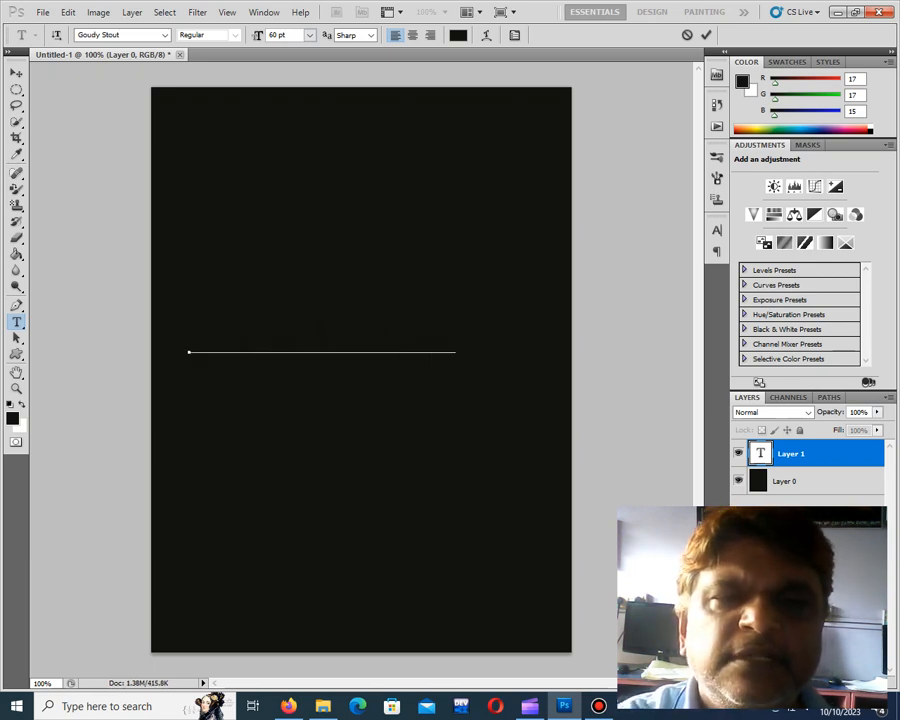
Recolour all of the MICRO text yellow (RGB 237, 245, 11) and move it to the centre of the canvas
{"action": "key", "text": "shift+Left"}
{"action": "key", "text": "shift+Left"}
{"action": "key", "text": "shift+Left"}
{"action": "key", "text": "shift+Left"}
{"action": "key", "text": "shift+Left"}
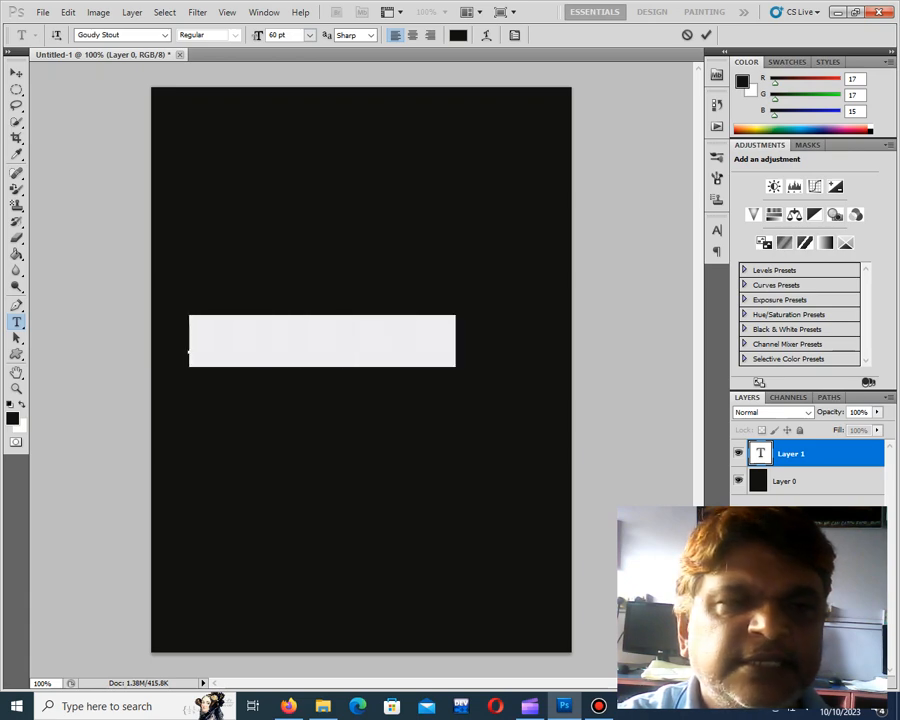
{"action": "left_click", "coordinate": [12, 419]}
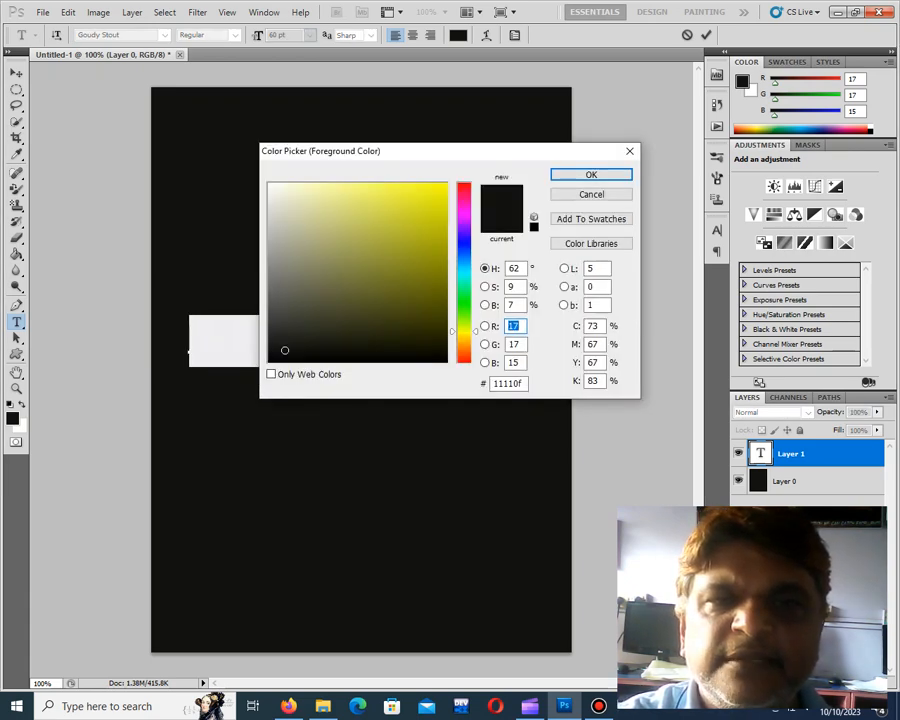
{"action": "left_click", "coordinate": [440, 190]}
{"action": "left_click", "coordinate": [591, 175]}
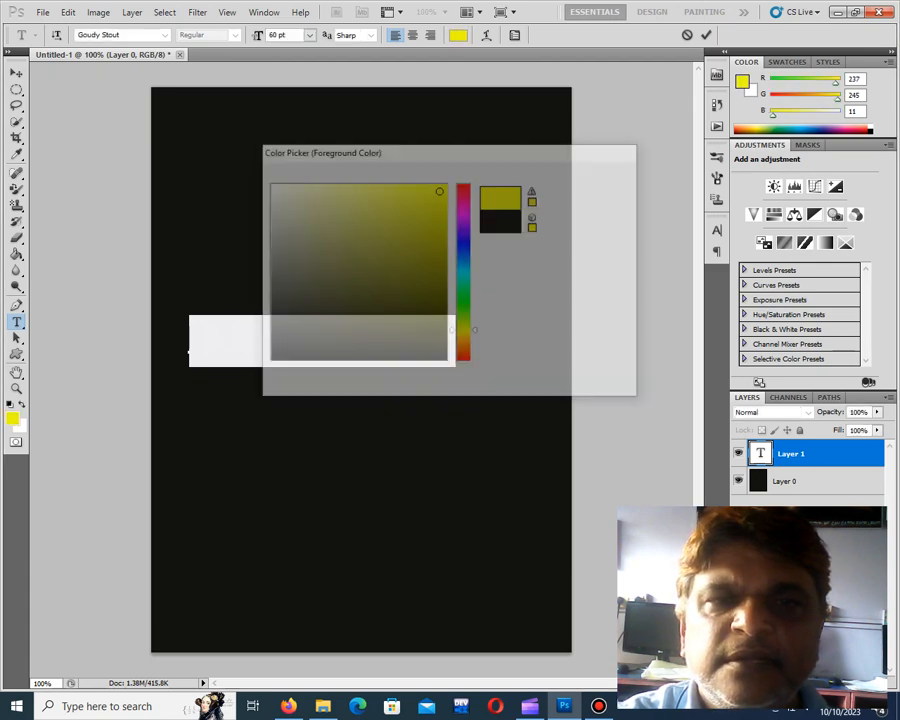
{"action": "left_click", "coordinate": [16, 73]}
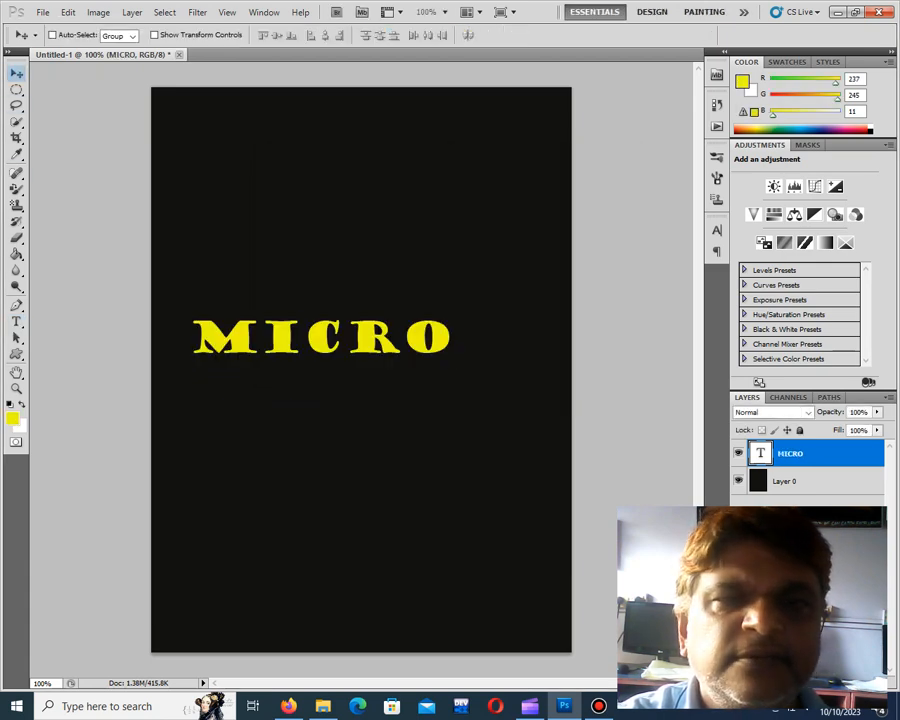
{"action": "left_click_drag", "start_coordinate": [321, 337], "coordinate": [363, 352]}
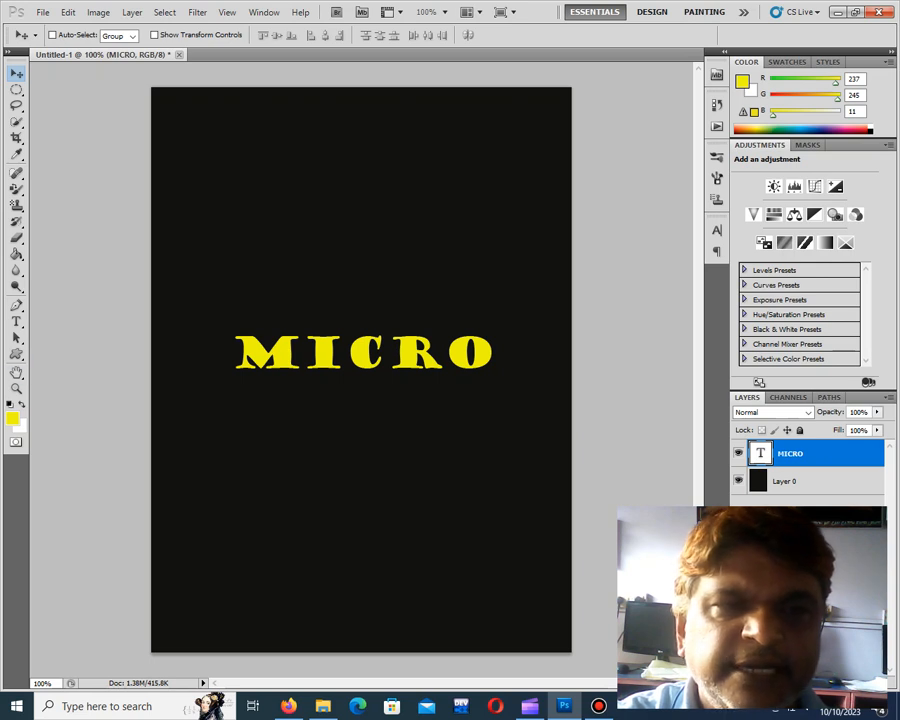
Append "park" to the MICRO text and centre the longer word across the canvas width
{"action": "key", "text": "t"}
{"action": "left_click", "coordinate": [495, 356]}
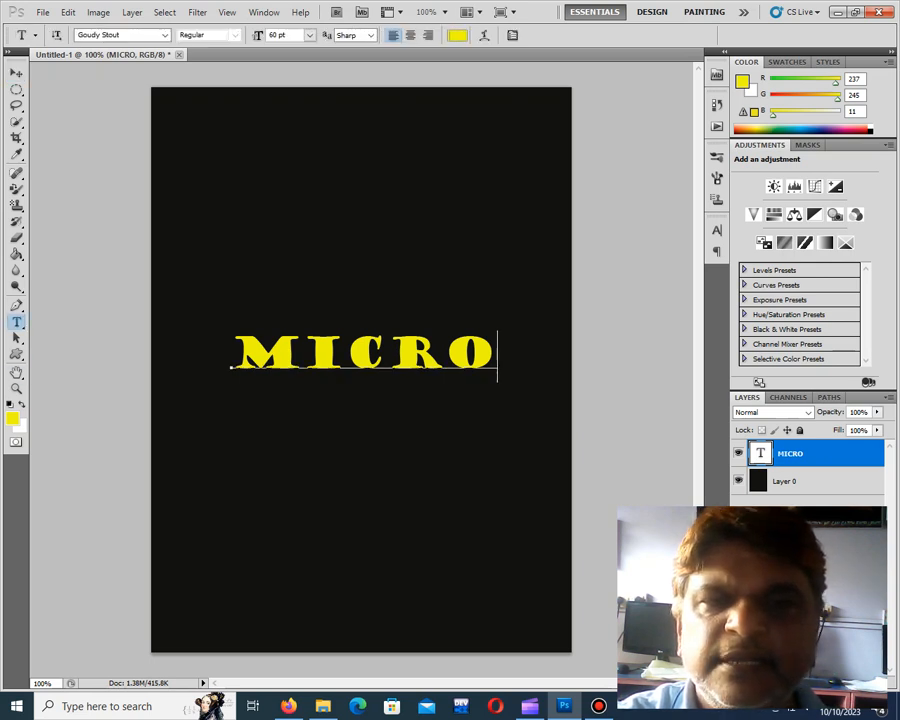
{"action": "type", "text": "PA"}
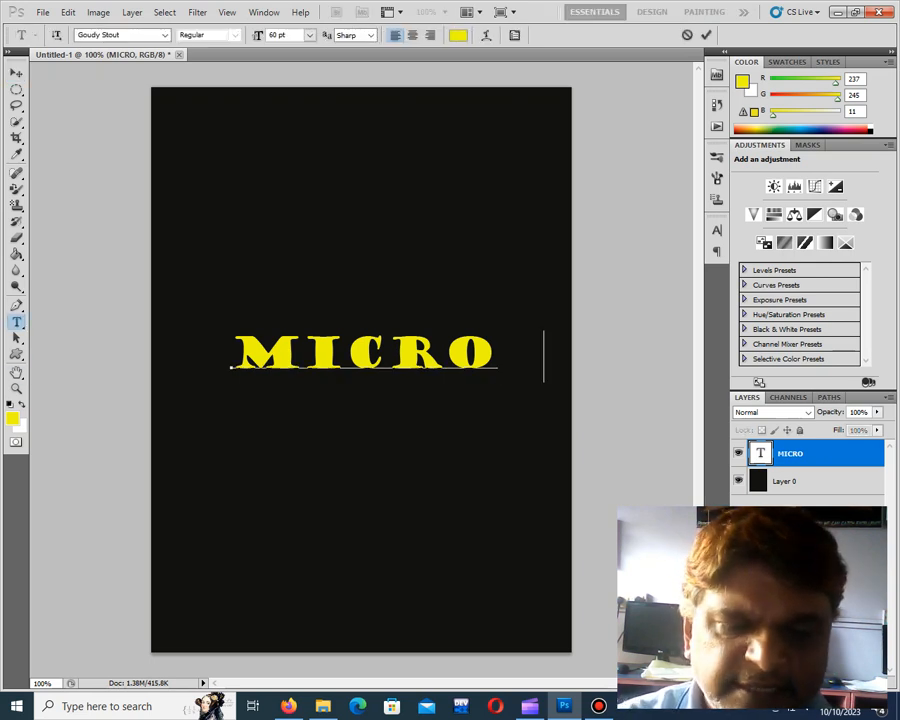
{"action": "type", "text": "RK"}
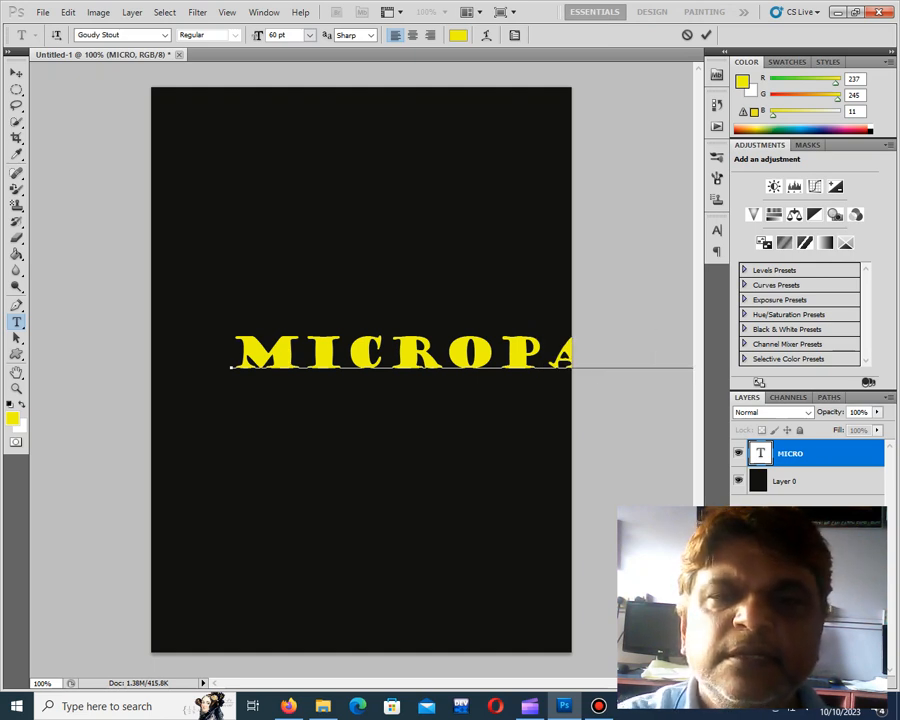
{"action": "left_click", "coordinate": [17, 73]}
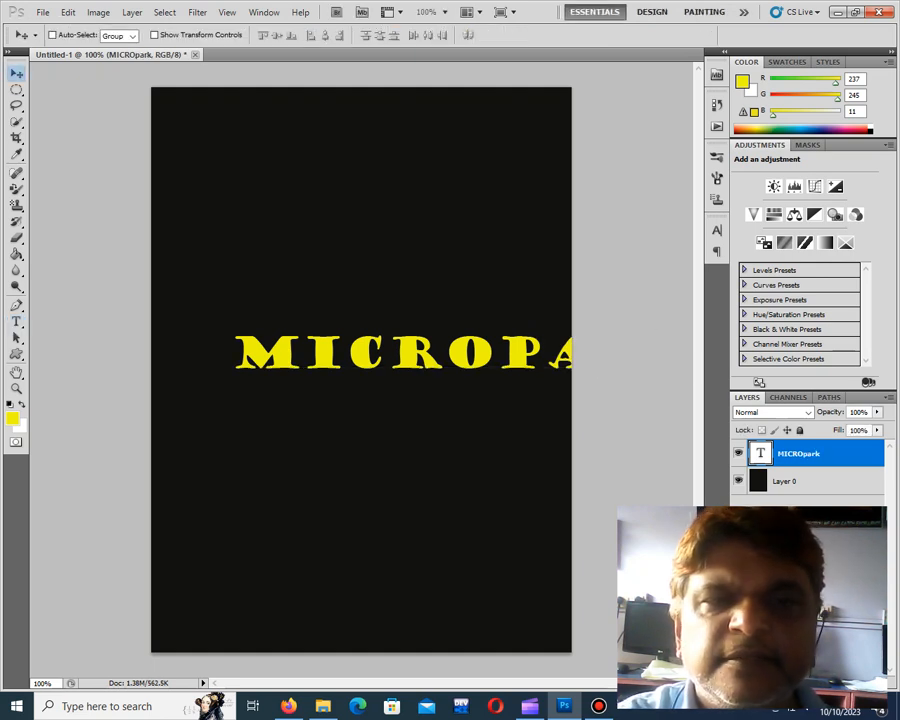
{"action": "left_click_drag", "start_coordinate": [405, 353], "coordinate": [288, 357]}
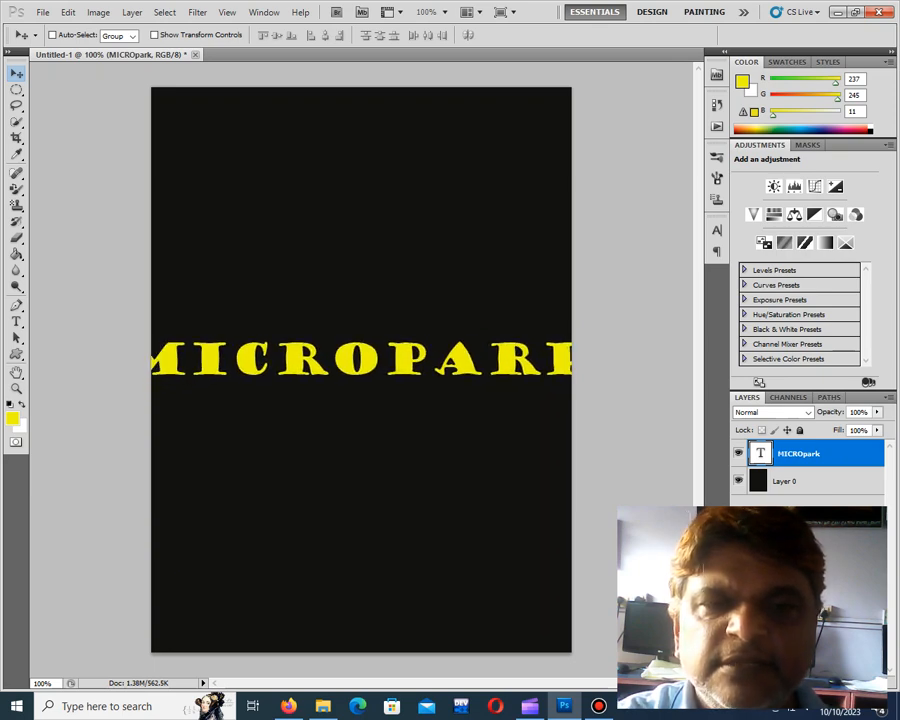
Free-transform the MICROPARK text to about 81% width and 160% height, fitting it inside the canvas, and apply it
{"action": "left_click", "coordinate": [68, 12]}
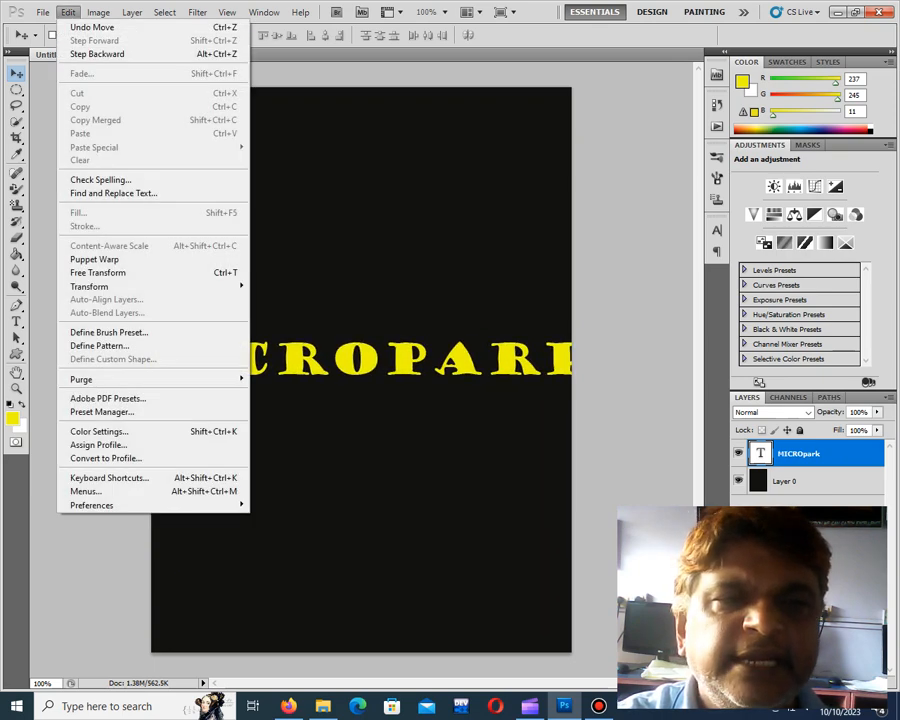
{"action": "left_click", "coordinate": [98, 272]}
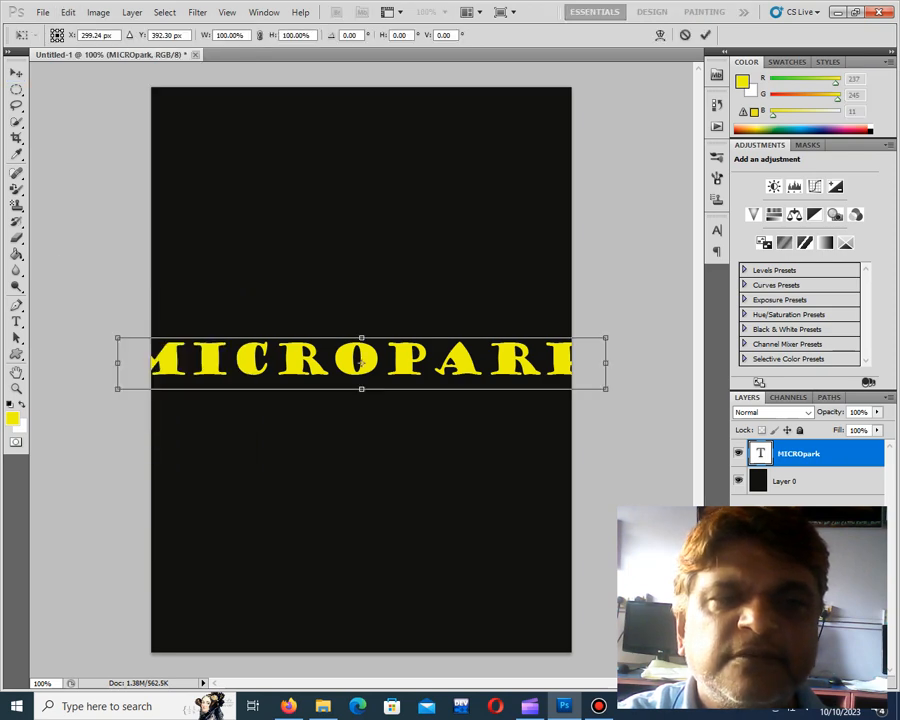
{"action": "left_click_drag", "start_coordinate": [118, 338], "coordinate": [165, 305]}
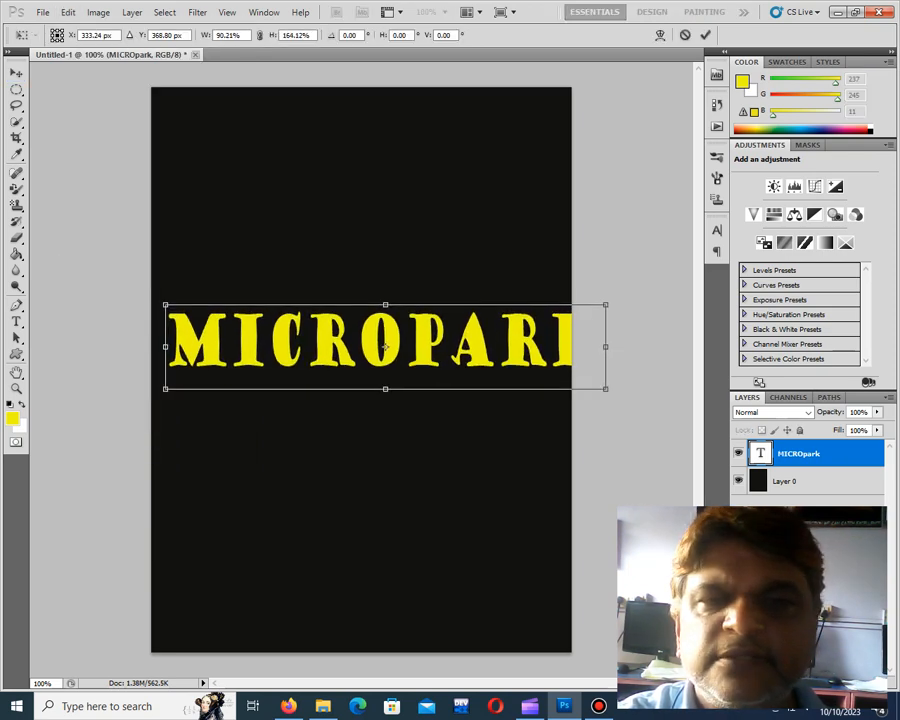
{"action": "left_click_drag", "start_coordinate": [605, 305], "coordinate": [562, 308]}
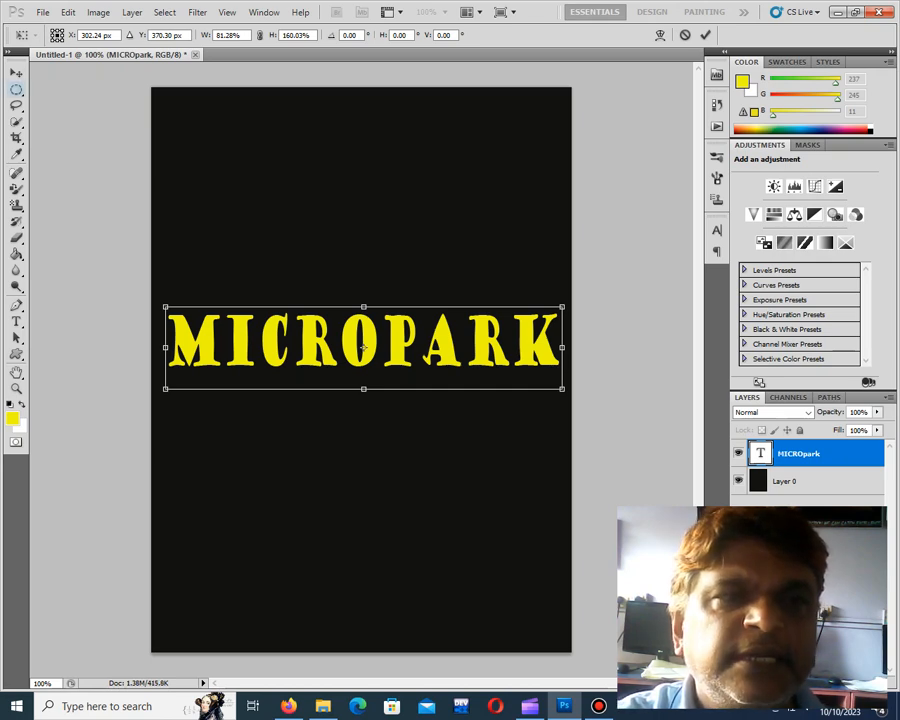
{"action": "left_click", "coordinate": [16, 73]}
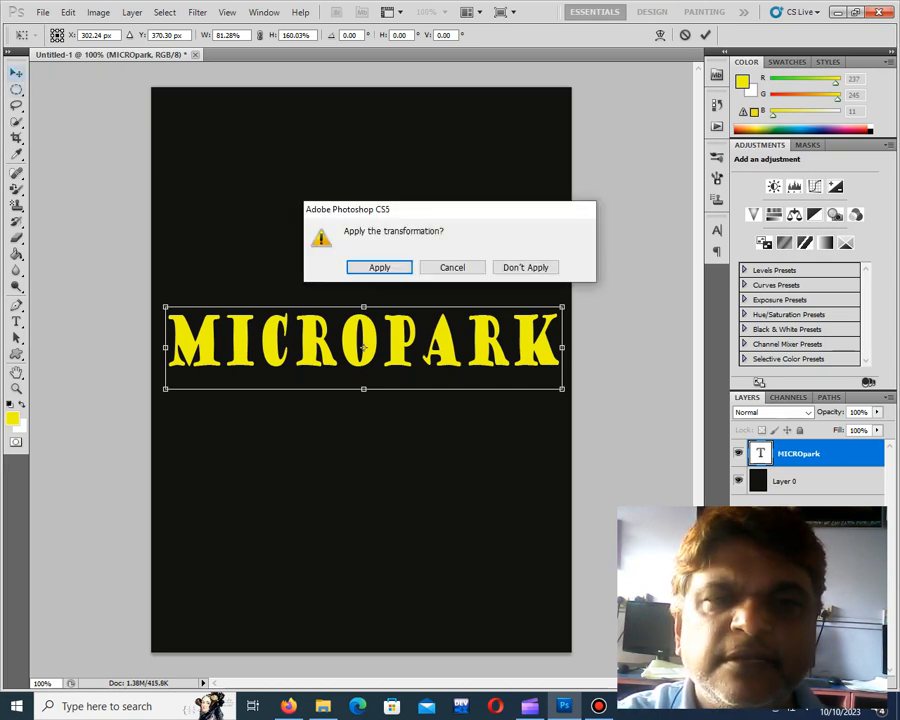
{"action": "key", "text": "Return"}
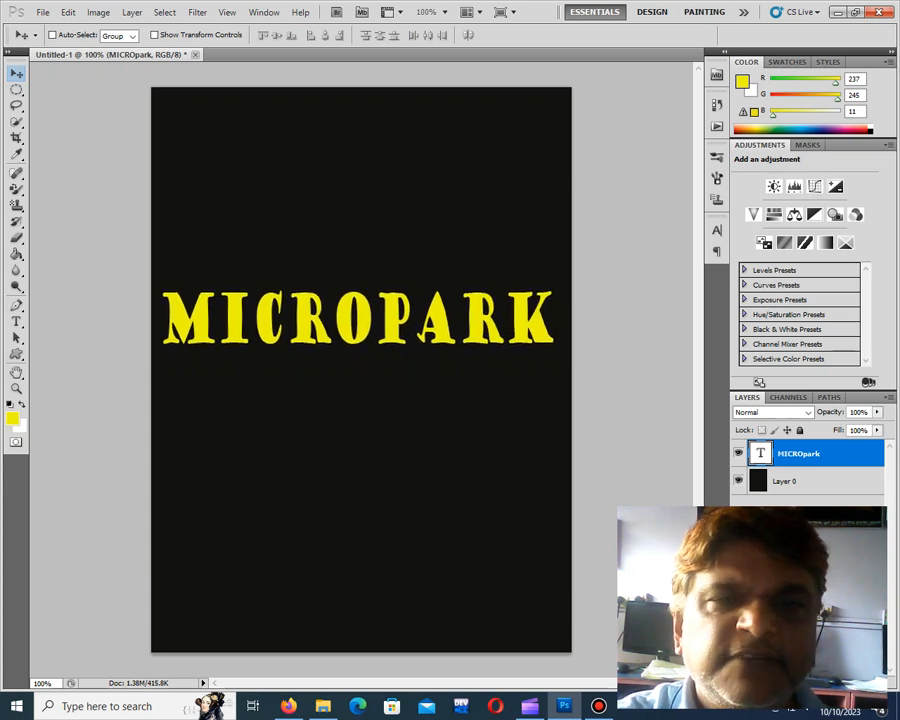
Nudge the MICROPARK text slightly down and to the right, and add a Bevel and Emboss layer style set to Emboss
{"action": "left_click_drag", "start_coordinate": [358, 320], "coordinate": [367, 336]}
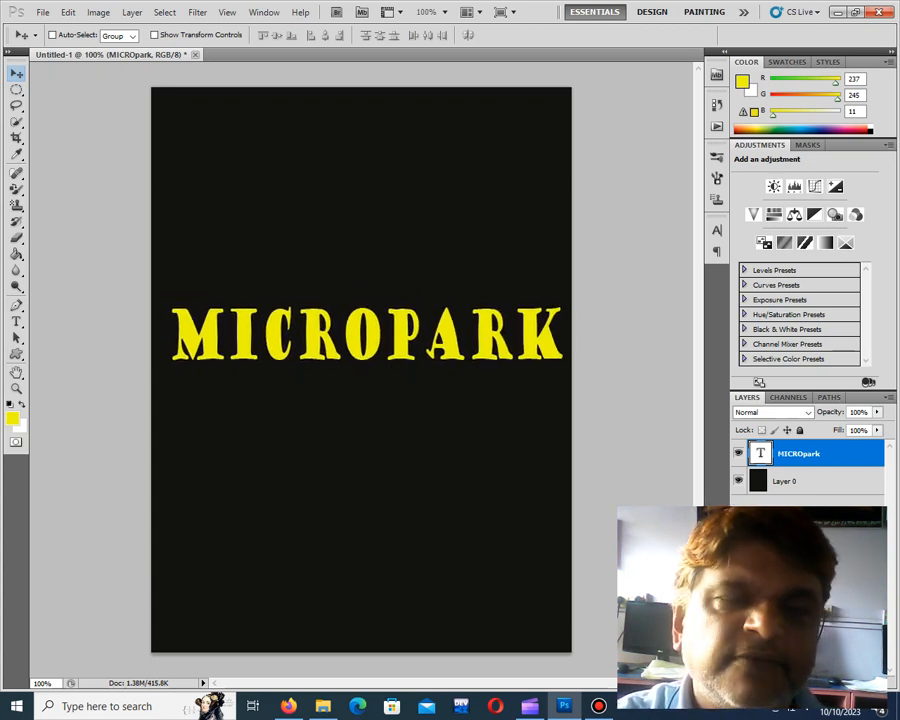
{"action": "left_click", "coordinate": [132, 12]}
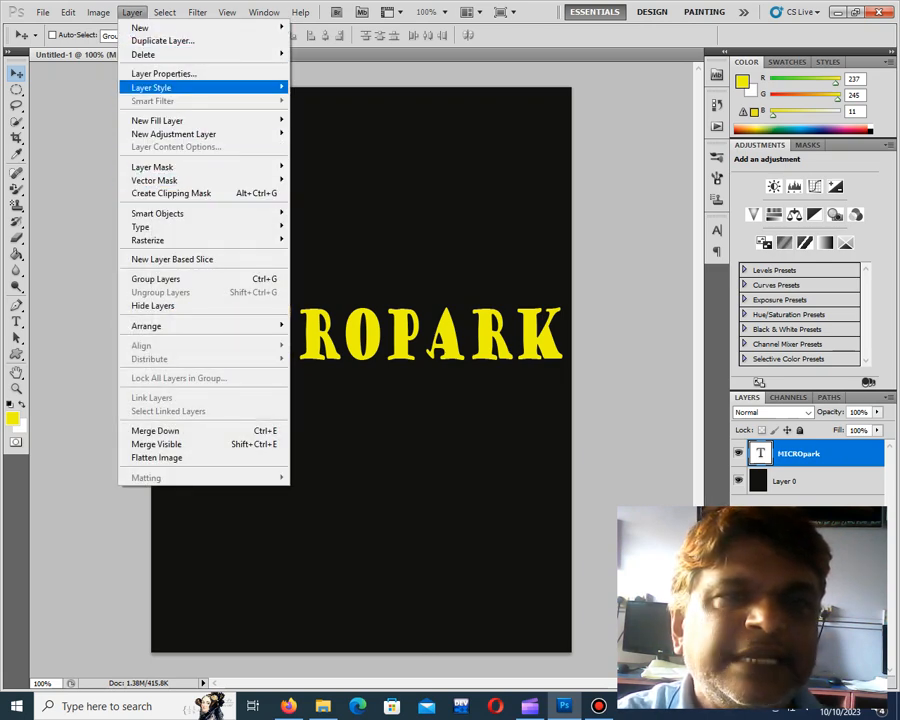
{"action": "mouse_move", "coordinate": [151, 87]}
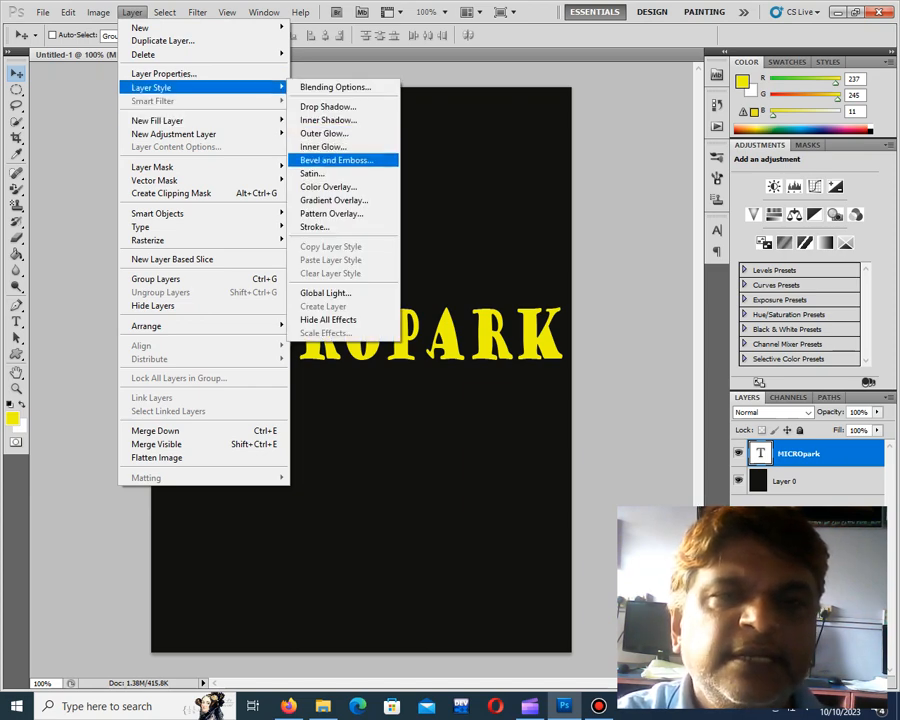
{"action": "left_click", "coordinate": [336, 160]}
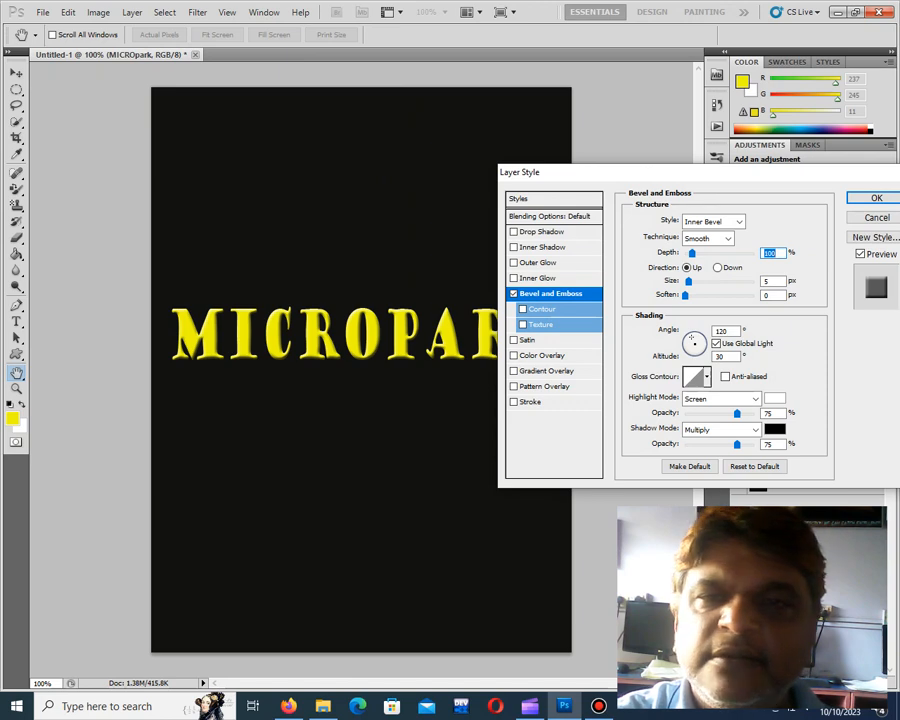
{"action": "left_click", "coordinate": [739, 221]}
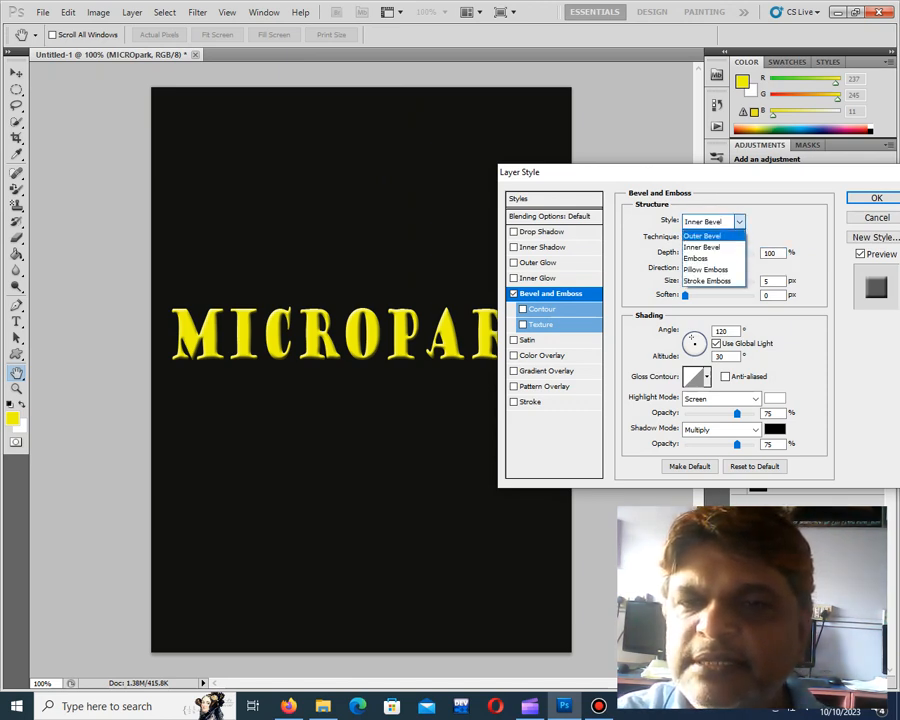
{"action": "left_click", "coordinate": [700, 258]}
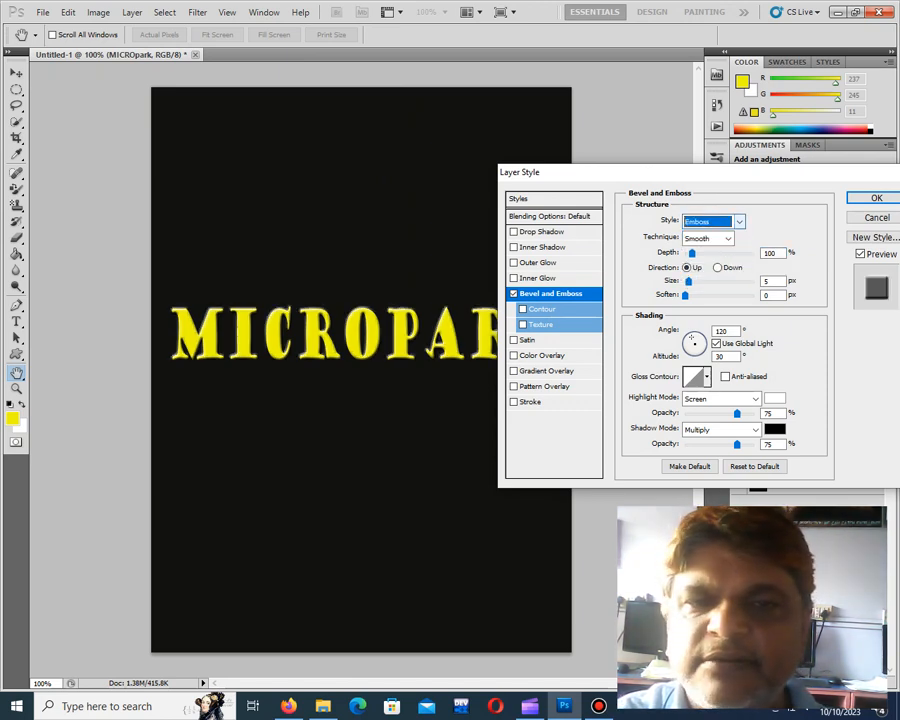
Set the emboss technique to Chisel Hard with 388% depth, direction Up and a size of 29 px
{"action": "left_click_drag", "start_coordinate": [691, 253], "coordinate": [712, 253]}
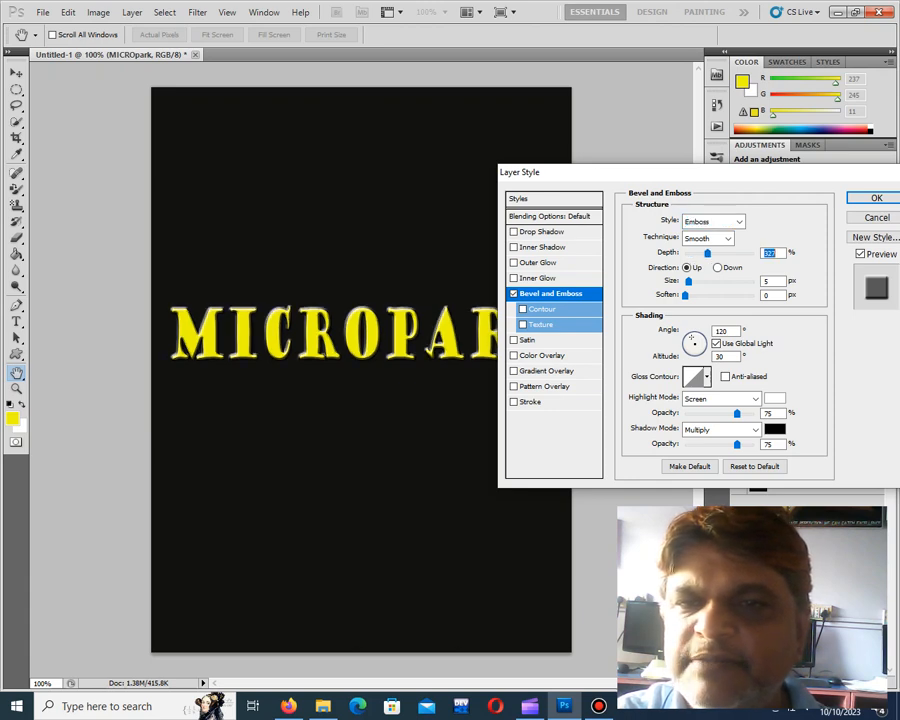
{"action": "left_click", "coordinate": [728, 239]}
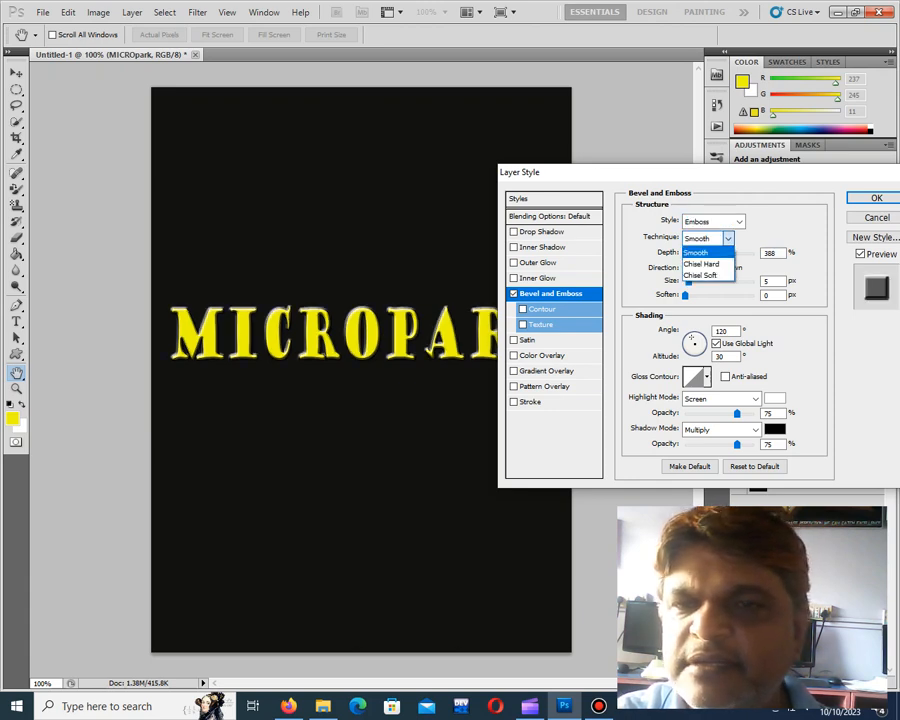
{"action": "left_click", "coordinate": [708, 263]}
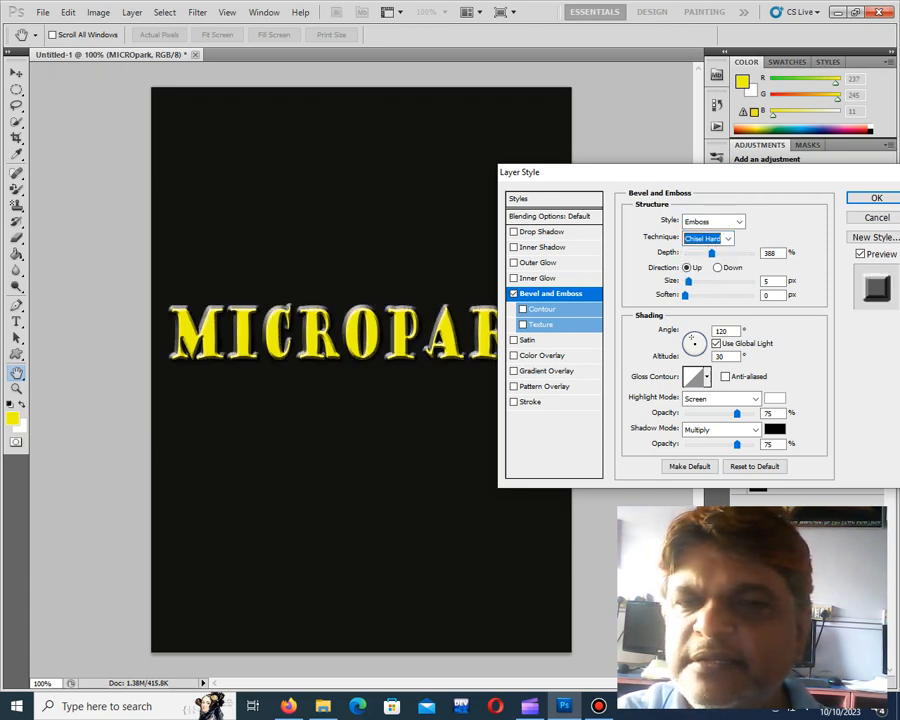
{"action": "left_click", "coordinate": [717, 267]}
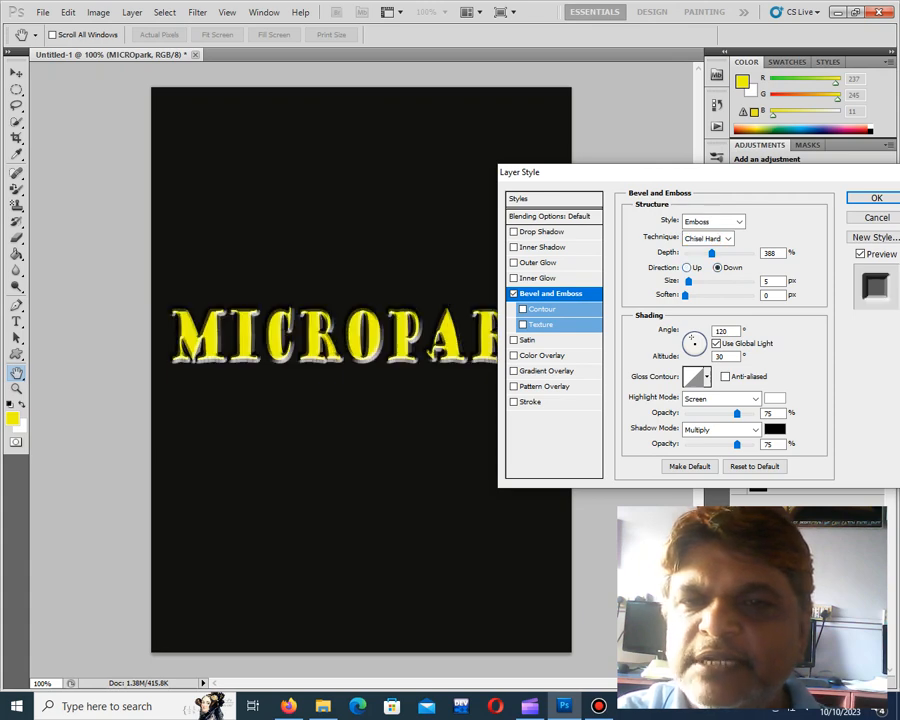
{"action": "left_click", "coordinate": [687, 267]}
{"action": "mouse_move", "coordinate": [688, 282]}
{"action": "left_mouse_down"}
{"action": "mouse_move", "coordinate": [709, 282]}
{"action": "mouse_move", "coordinate": [685, 282]}
{"action": "mouse_move", "coordinate": [697, 282]}
{"action": "left_mouse_up"}
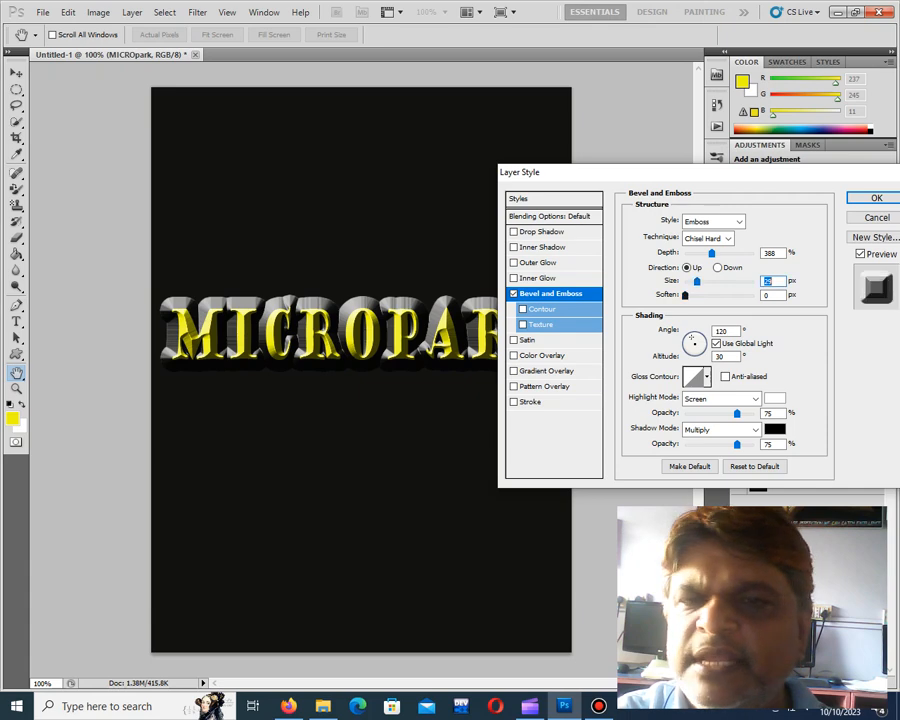
{"action": "key", "text": "Tab"}
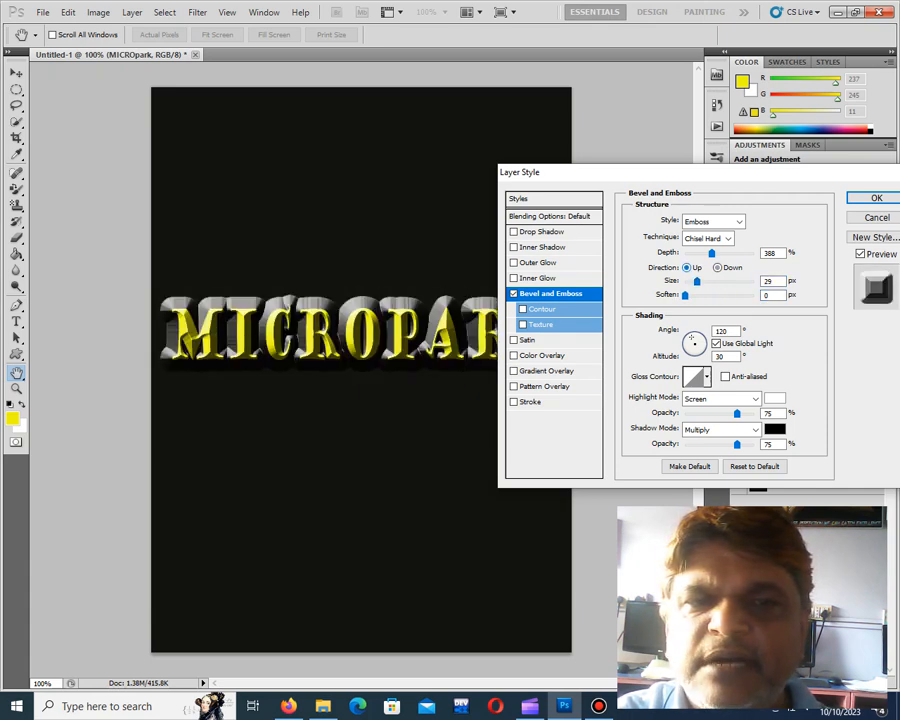
Try the Chisel Soft and Smooth techniques on the embossed text and return to Chisel Hard
{"action": "left_click", "coordinate": [713, 238]}
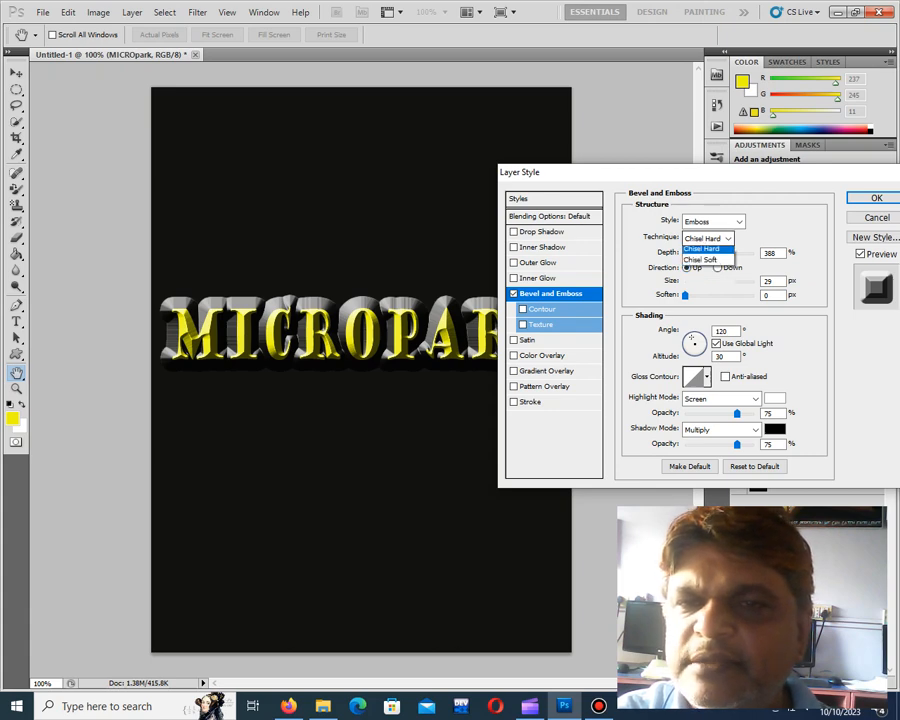
{"action": "left_click", "coordinate": [705, 247]}
{"action": "key", "text": "Down"}
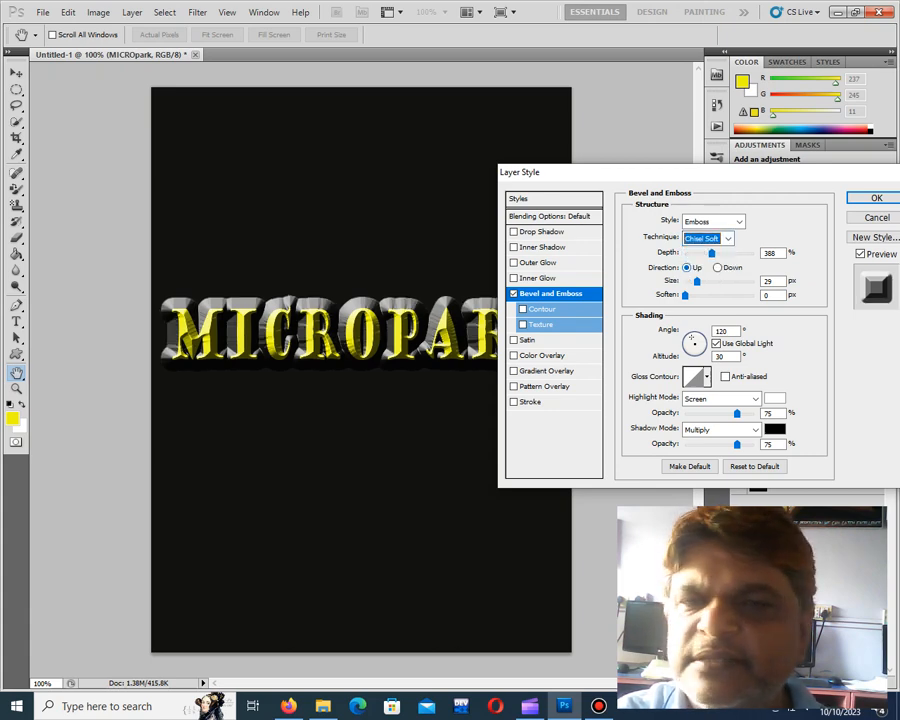
{"action": "key", "text": "alt+Down"}
{"action": "key", "text": "Return"}
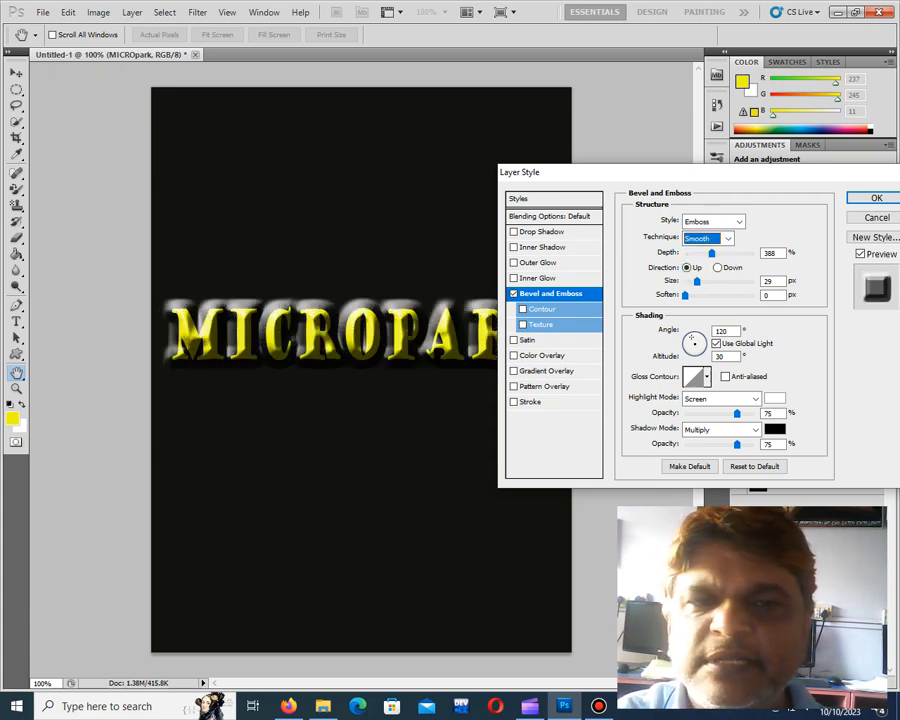
{"action": "key", "text": "alt+Down"}
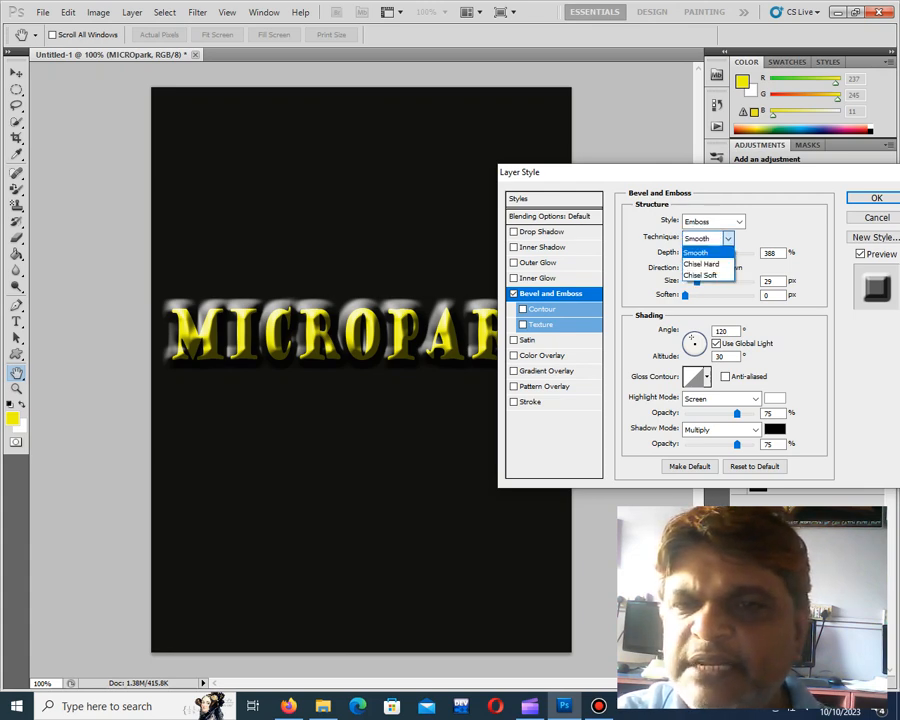
{"action": "key", "text": "Down"}
{"action": "key", "text": "Return"}
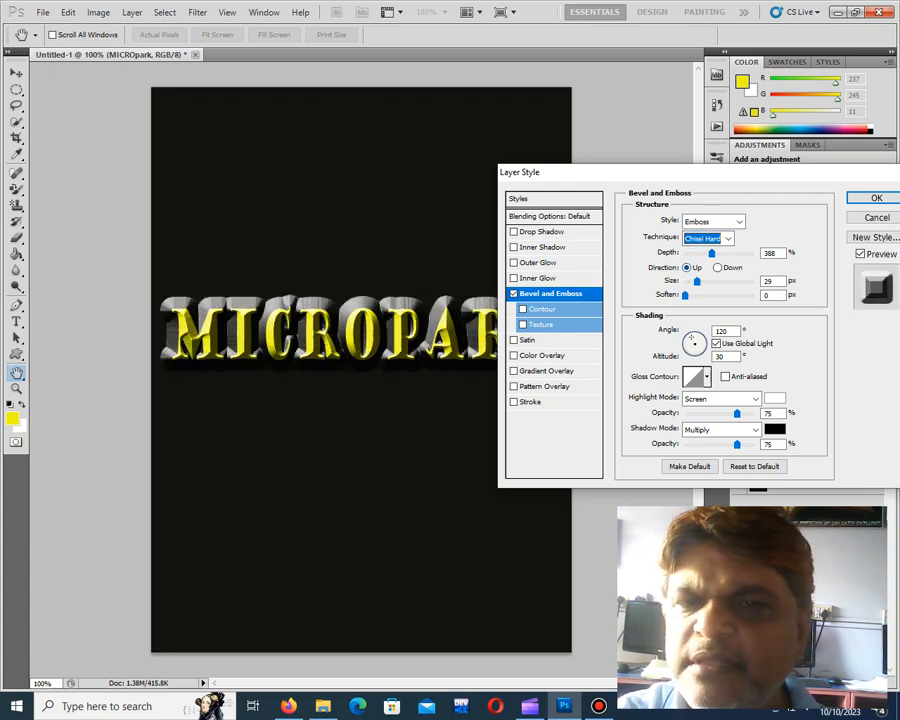
Set the emboss light angle to 120° and altitude to 16°, and apply the broad single-peak gloss contour
{"action": "left_click", "coordinate": [685, 296]}
{"action": "left_click", "coordinate": [703, 339]}
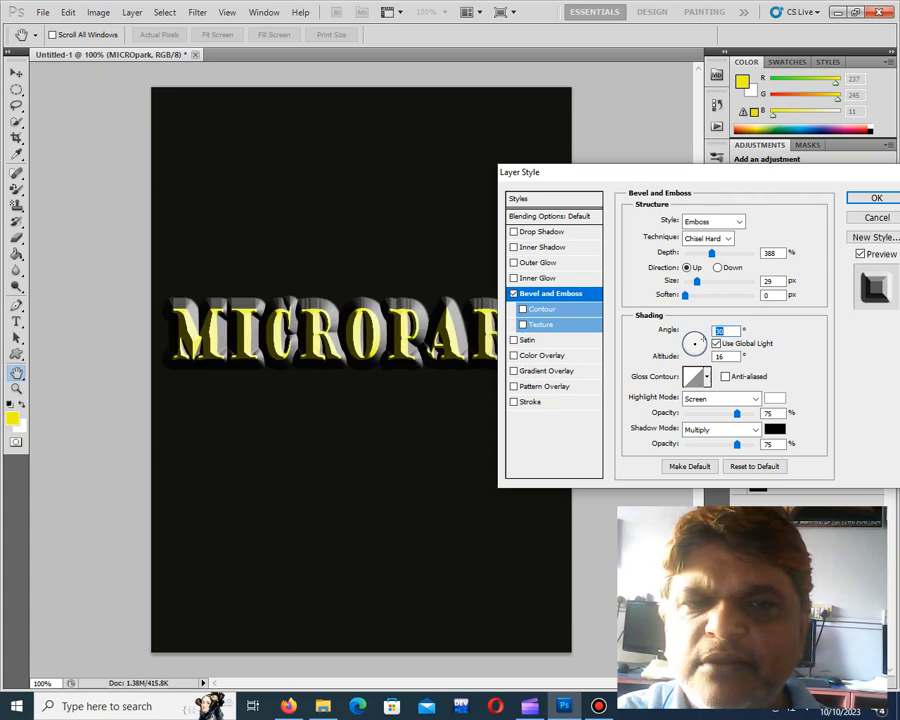
{"action": "left_click_drag", "start_coordinate": [703, 339], "coordinate": [690, 338]}
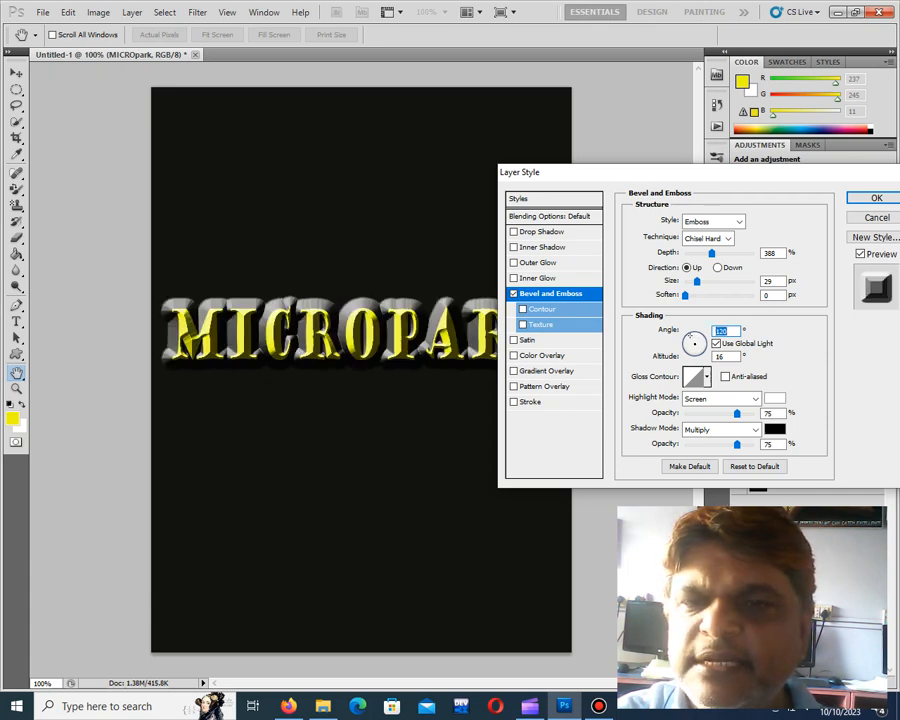
{"action": "left_click", "coordinate": [707, 377]}
{"action": "left_click", "coordinate": [650, 408]}
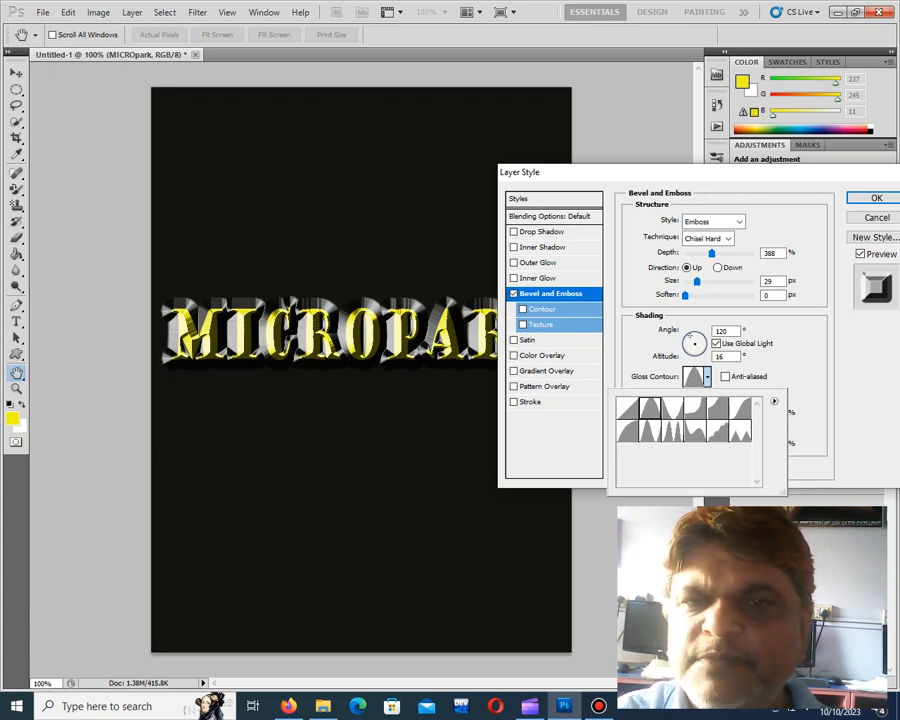
{"action": "left_click_drag", "start_coordinate": [652, 169], "coordinate": [705, 157]}
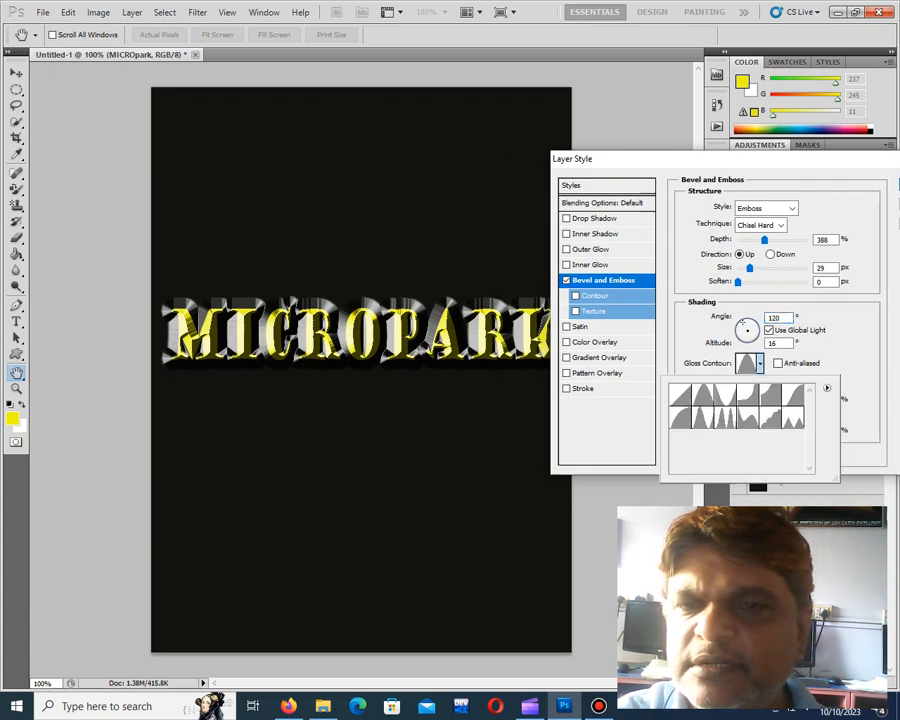
Try the other gloss contour presets on the text, returning to the broad single-peak contour and keeping the Chisel Hard technique
{"action": "left_click", "coordinate": [792, 396]}
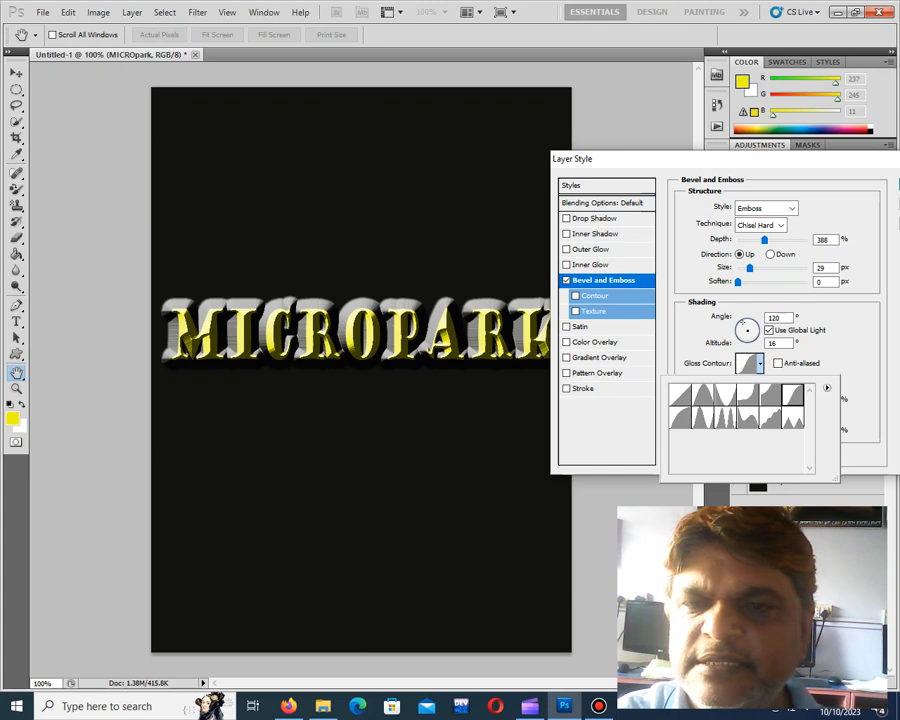
{"action": "left_click", "coordinate": [770, 418]}
{"action": "left_click", "coordinate": [748, 418]}
{"action": "left_click", "coordinate": [726, 418]}
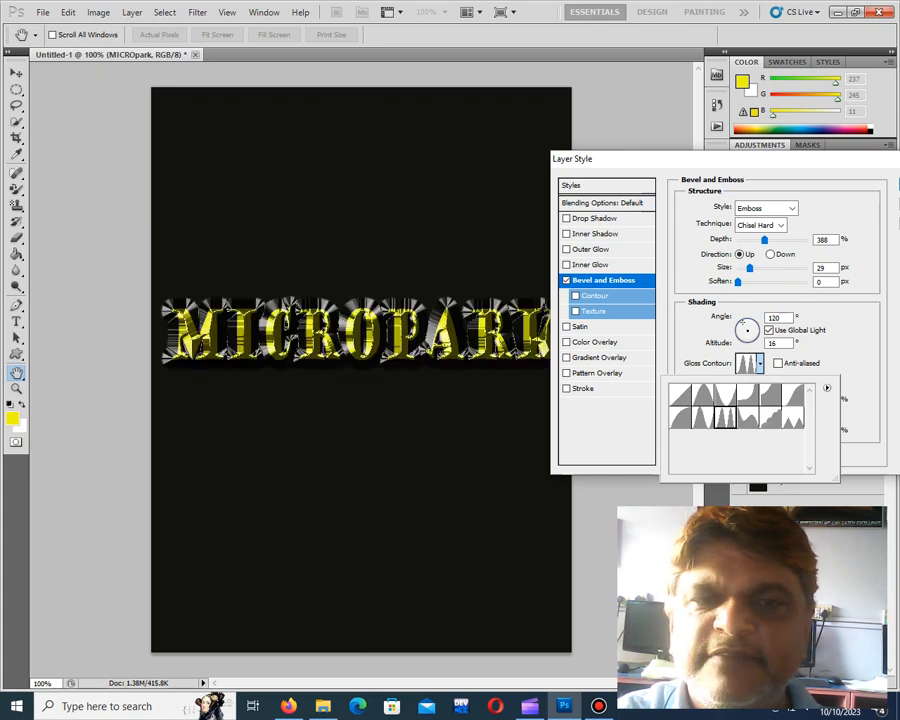
{"action": "left_click", "coordinate": [680, 418]}
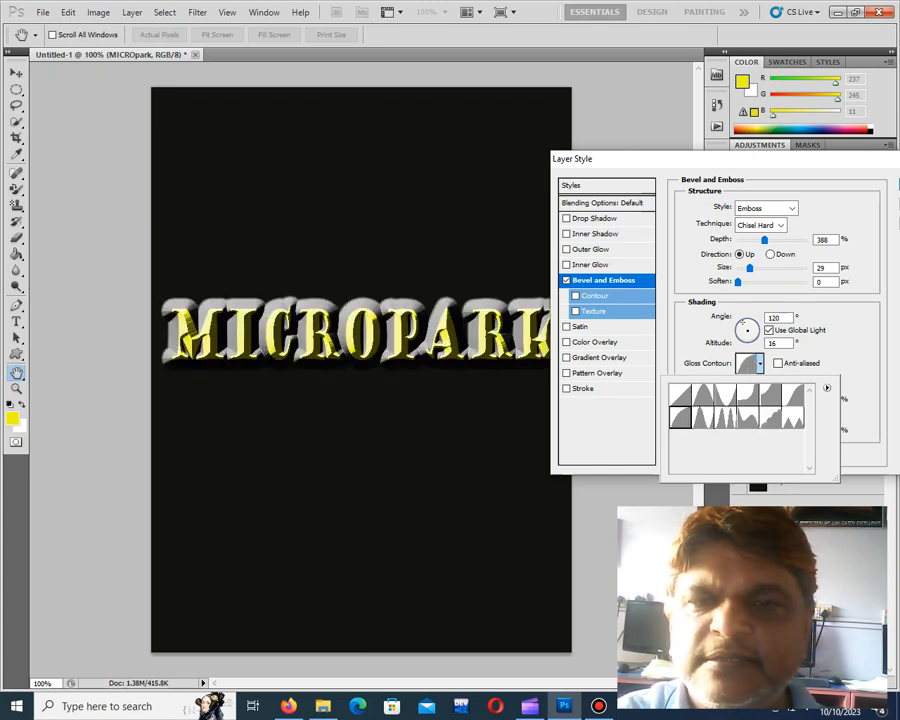
{"action": "left_click", "coordinate": [680, 396]}
{"action": "left_click", "coordinate": [703, 396]}
{"action": "left_click", "coordinate": [726, 396]}
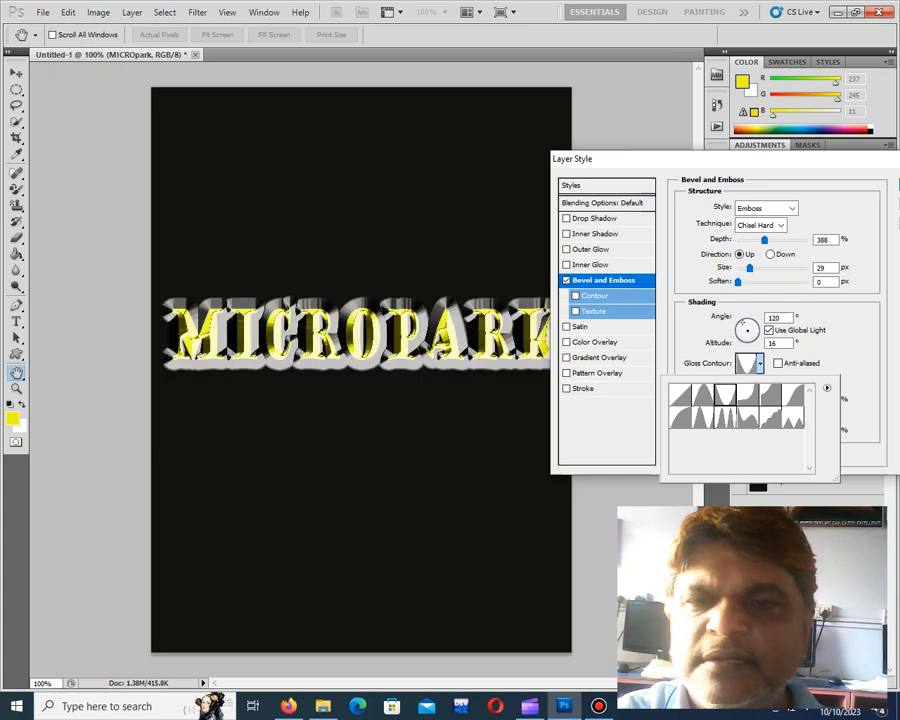
{"action": "left_click", "coordinate": [748, 396]}
{"action": "left_click", "coordinate": [770, 396]}
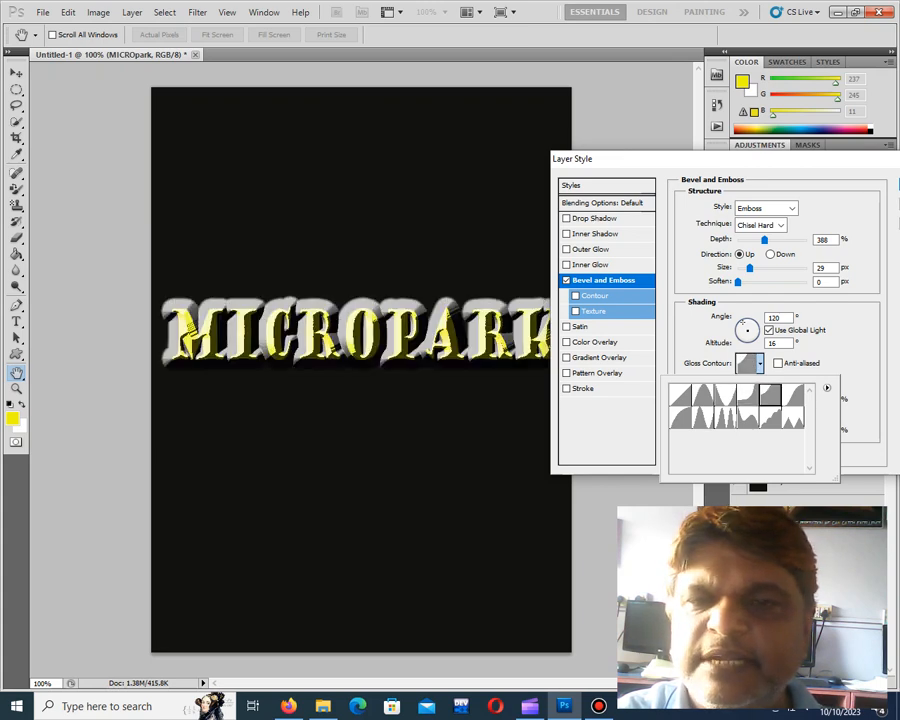
{"action": "left_click", "coordinate": [726, 418]}
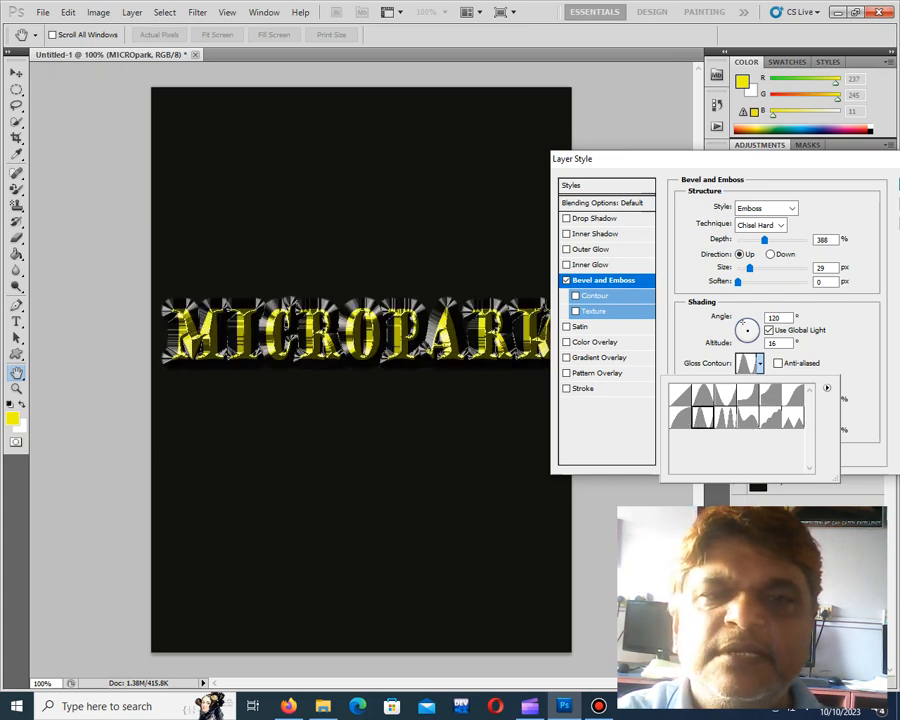
{"action": "left_click", "coordinate": [703, 418]}
{"action": "left_click", "coordinate": [770, 418]}
{"action": "left_click", "coordinate": [793, 418]}
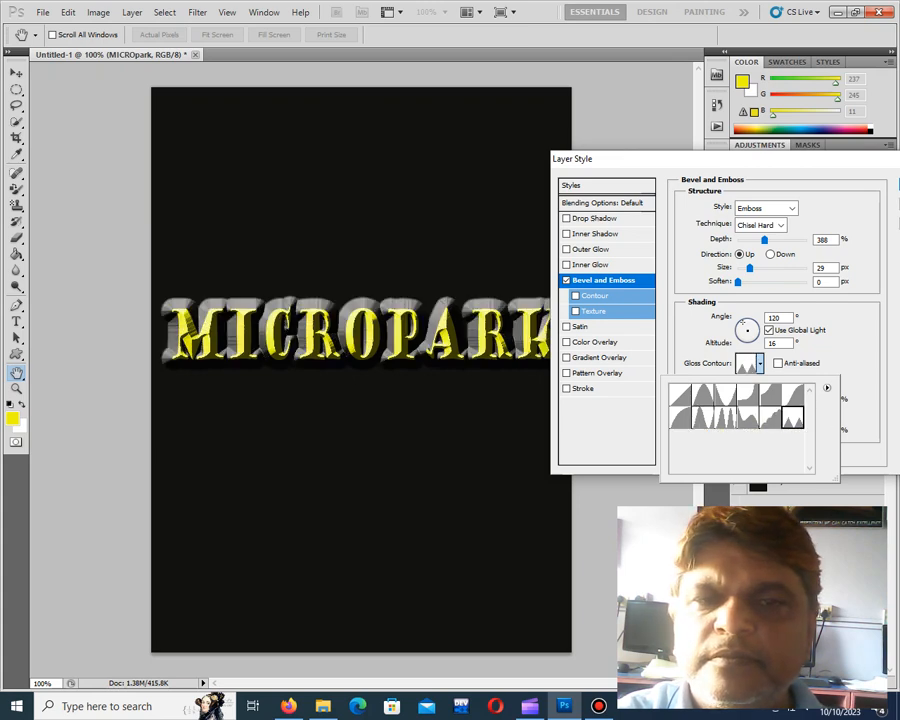
{"action": "left_click", "coordinate": [793, 396]}
{"action": "left_click", "coordinate": [770, 396]}
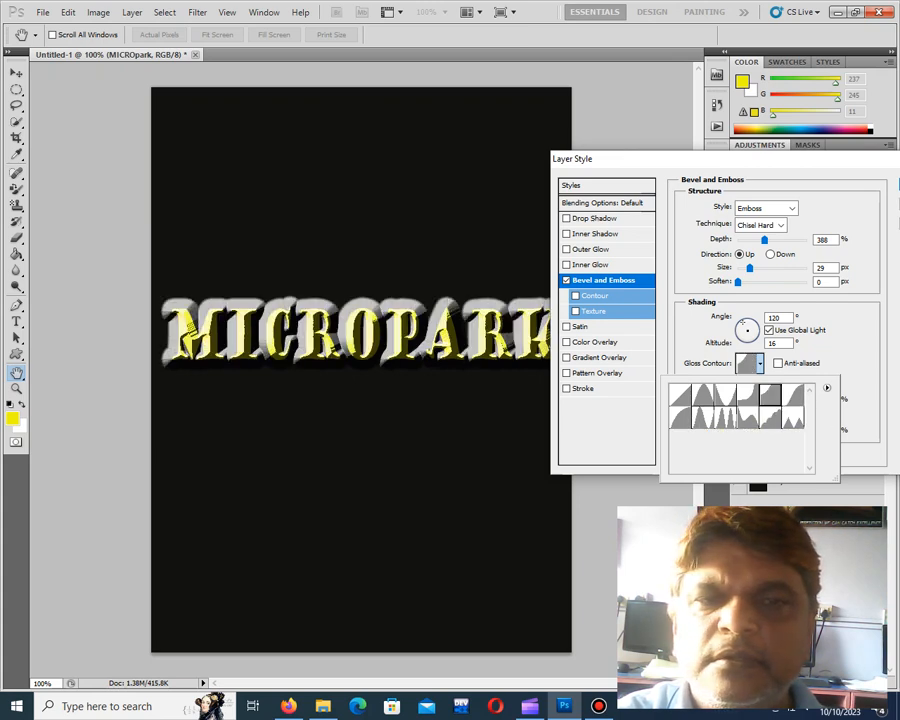
{"action": "left_click", "coordinate": [747, 396]}
{"action": "left_click", "coordinate": [703, 396]}
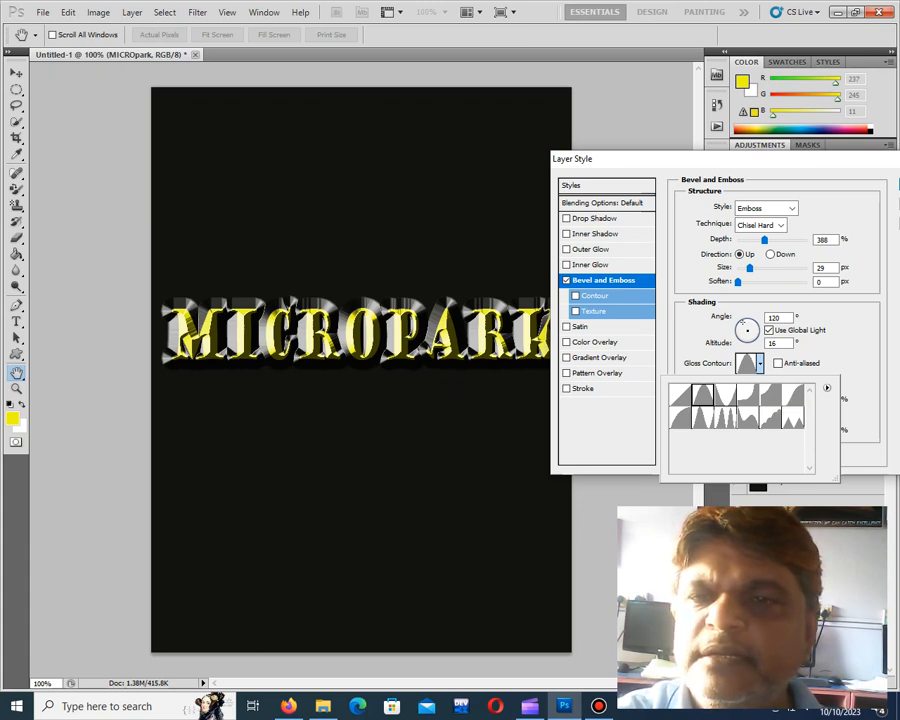
{"action": "left_click", "coordinate": [781, 225]}
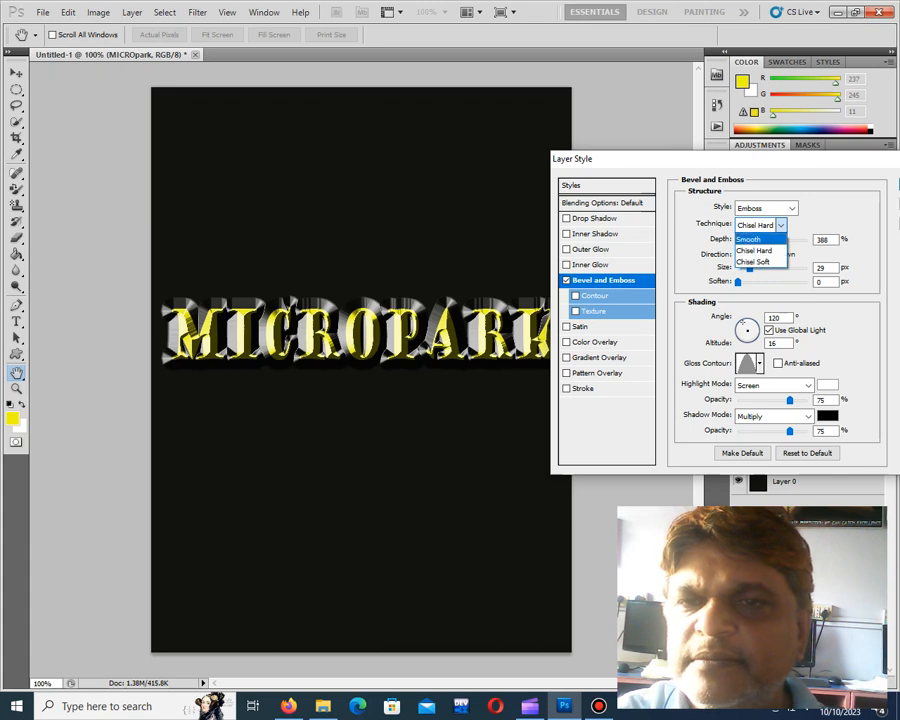
{"action": "left_click", "coordinate": [755, 251]}
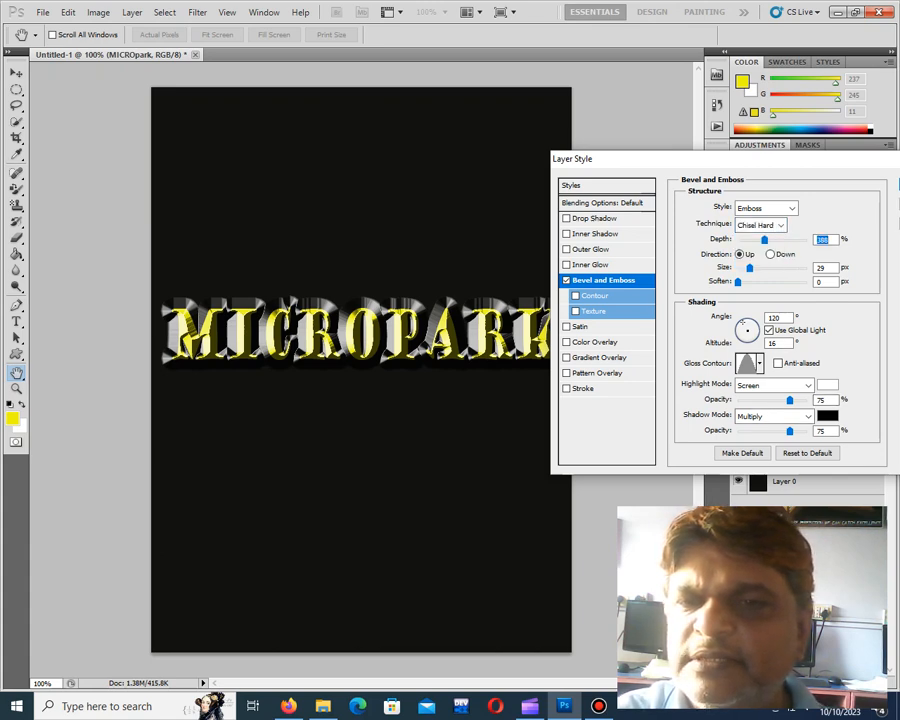
Change the emboss highlight colour to a bright saturated blue
{"action": "left_click", "coordinate": [826, 385]}
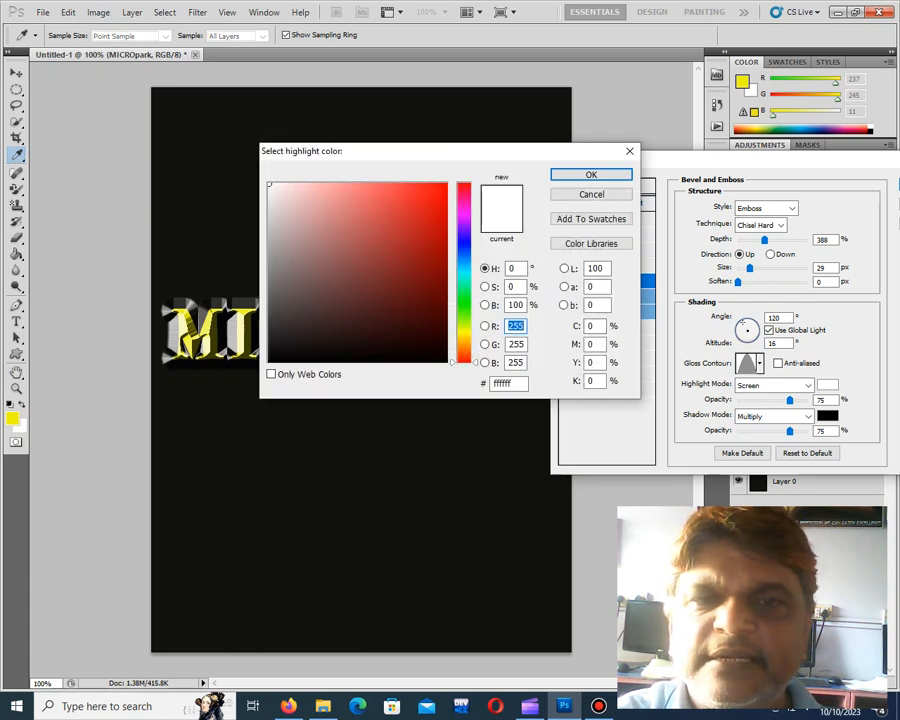
{"action": "left_click", "coordinate": [464, 239]}
{"action": "left_click", "coordinate": [444, 192]}
{"action": "left_click", "coordinate": [591, 175]}
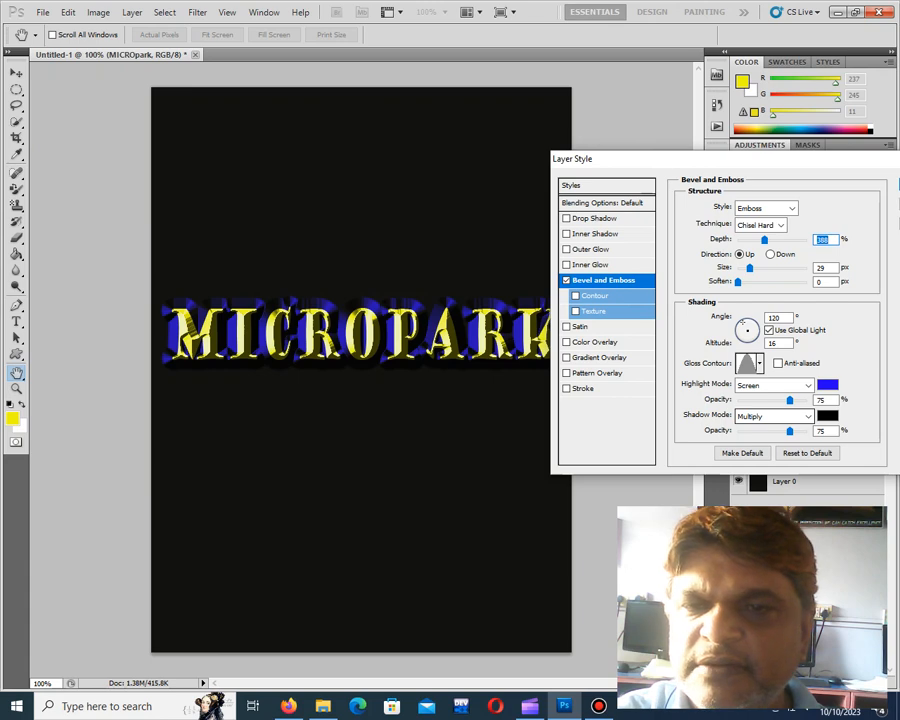
Change the emboss shadow colour to a bright golden yellow
{"action": "left_click", "coordinate": [827, 416]}
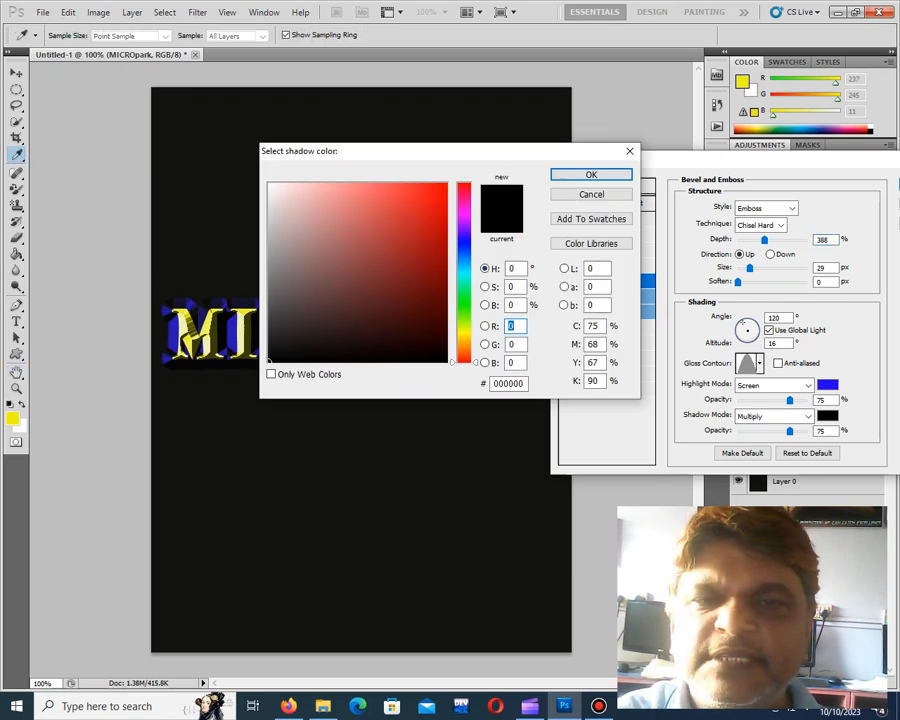
{"action": "left_click", "coordinate": [464, 334]}
{"action": "left_click", "coordinate": [432, 195]}
{"action": "left_click", "coordinate": [591, 175]}
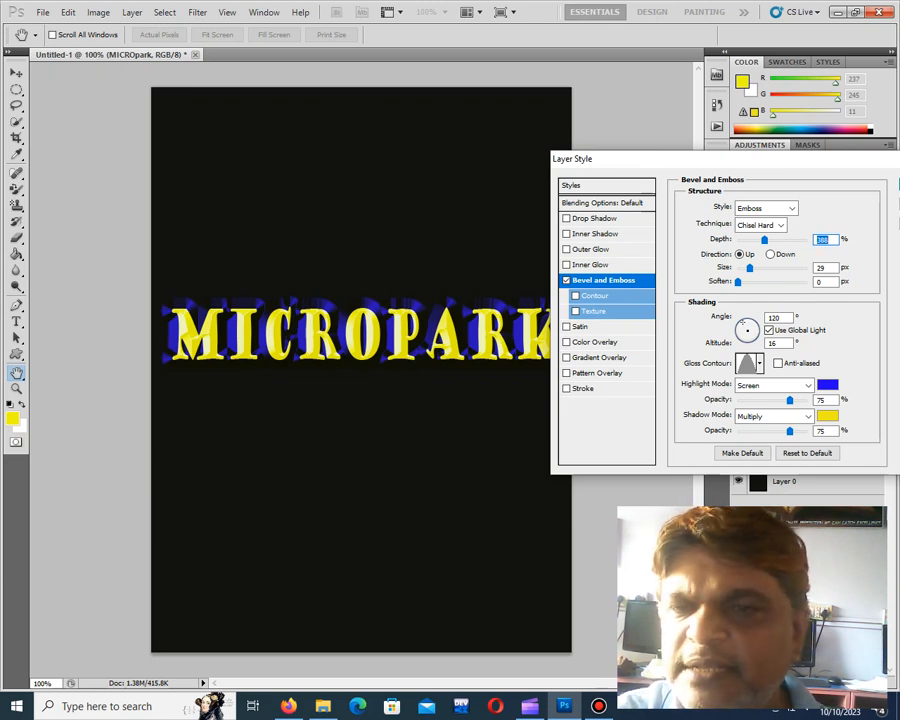
Set the emboss highlight blend mode to Linear Light after comparing it with Screen
{"action": "left_click", "coordinate": [808, 385]}
{"action": "left_click", "coordinate": [754, 236]}
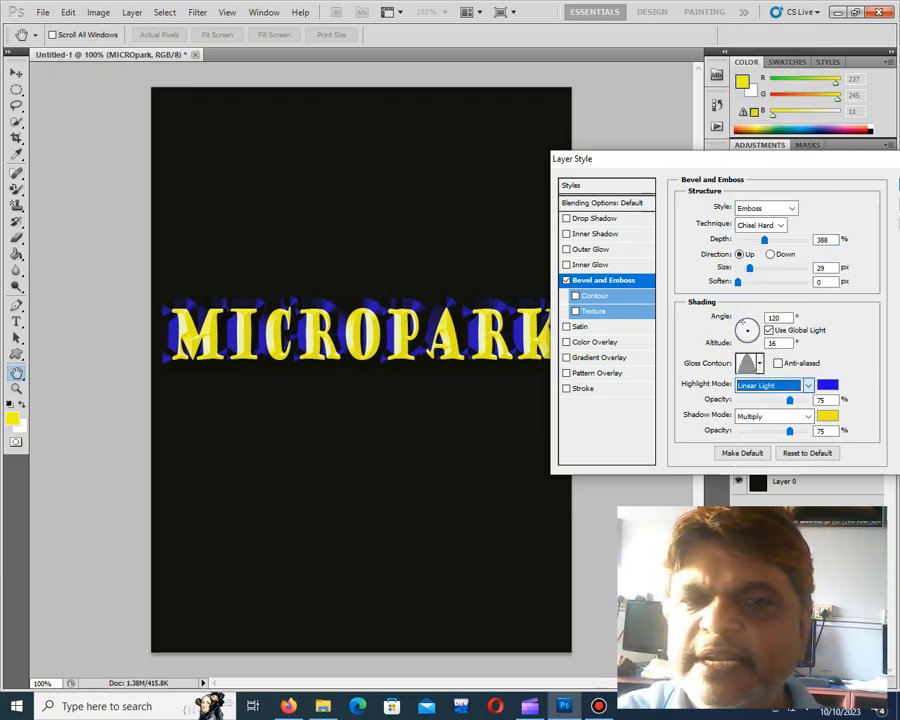
{"action": "left_click", "coordinate": [772, 385]}
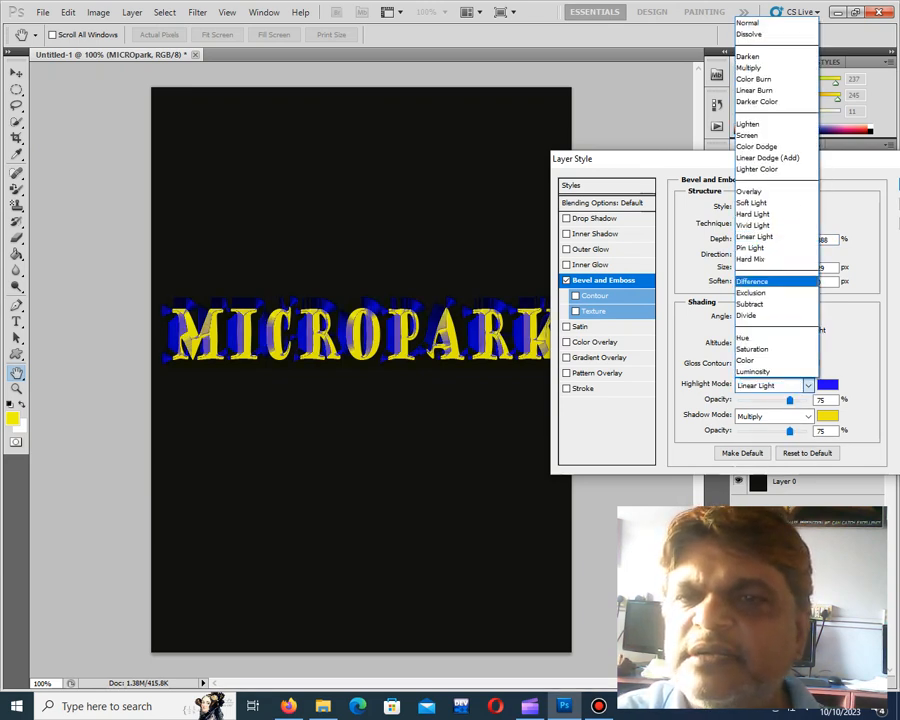
{"action": "left_click", "coordinate": [804, 133]}
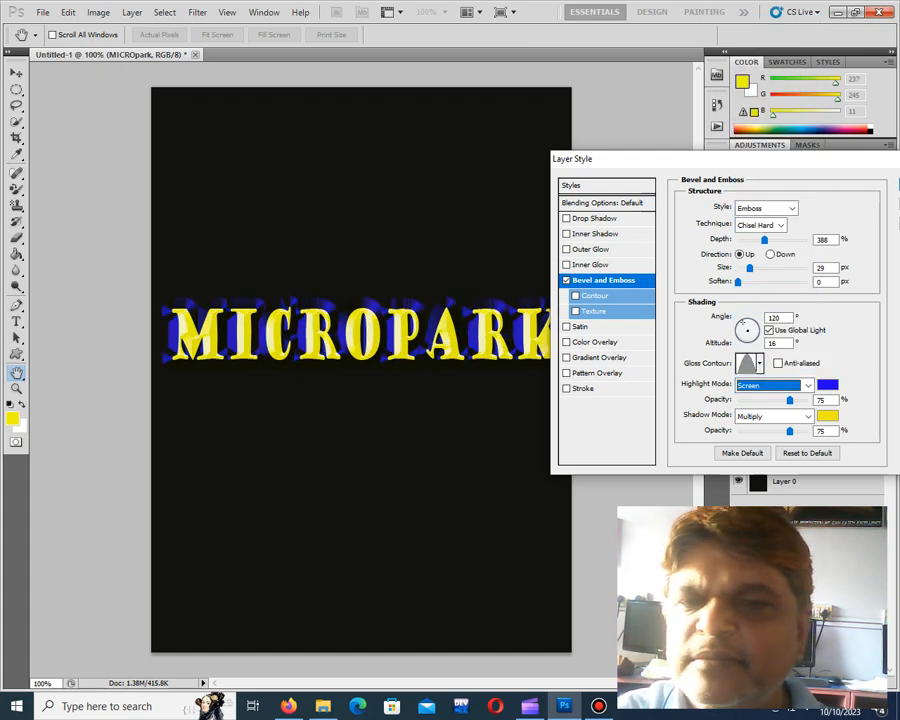
{"action": "left_click", "coordinate": [772, 385]}
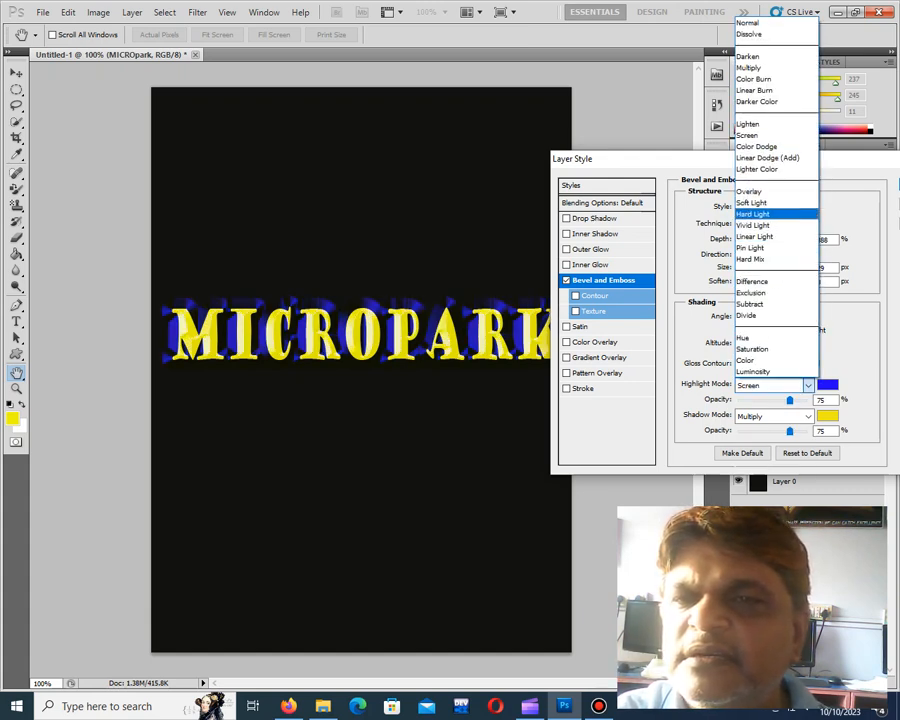
{"action": "left_click", "coordinate": [770, 236]}
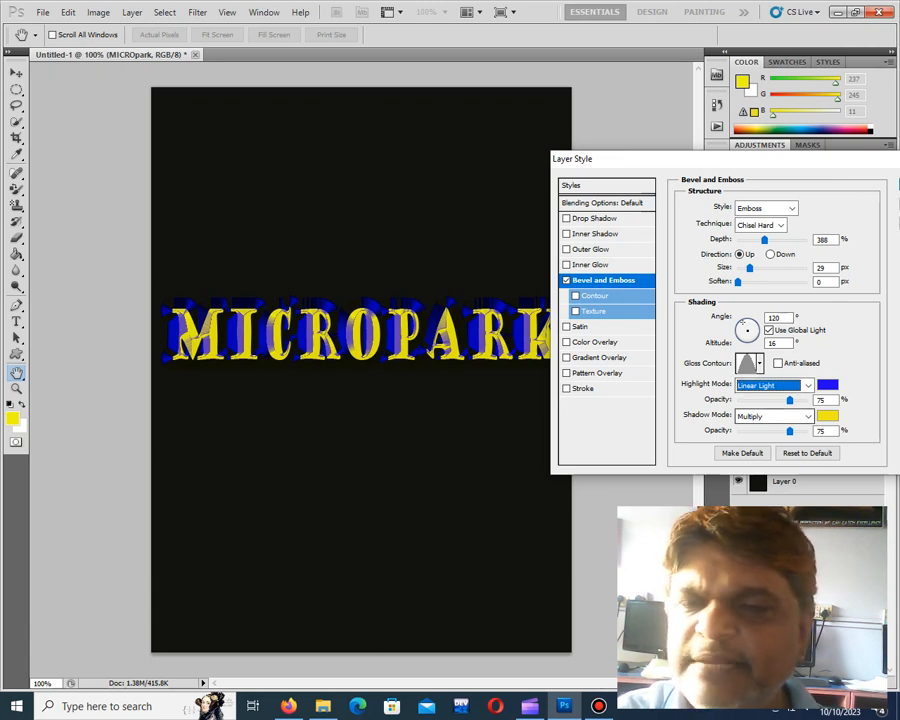
Try the Linear Light, Overlay and Vivid Light shadow blend modes on the embossed text, and settle on Linear Dodge (Add)
{"action": "left_click", "coordinate": [772, 416]}
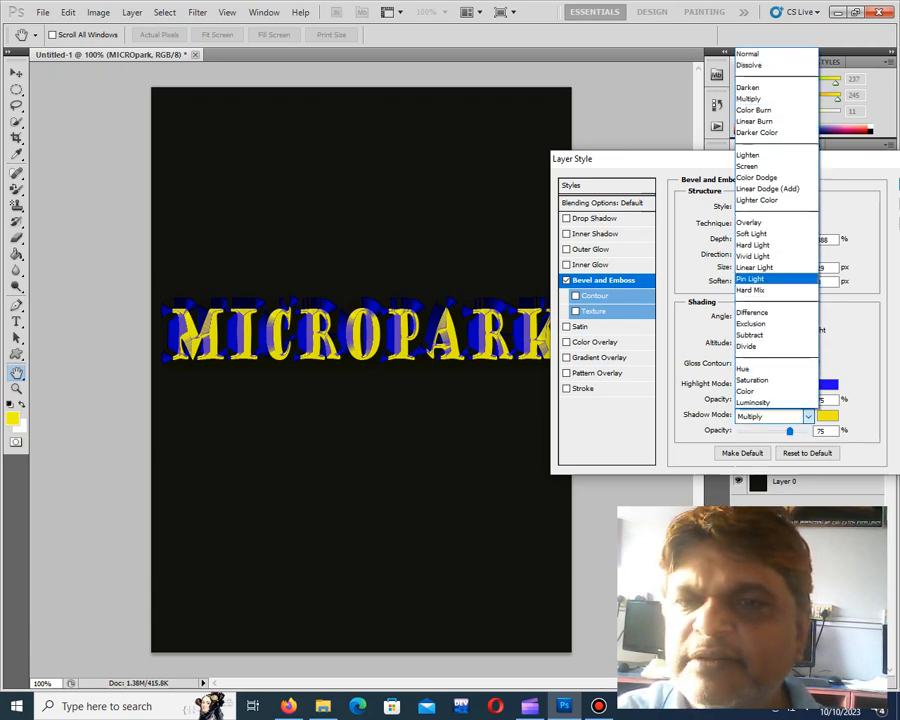
{"action": "left_click", "coordinate": [771, 276]}
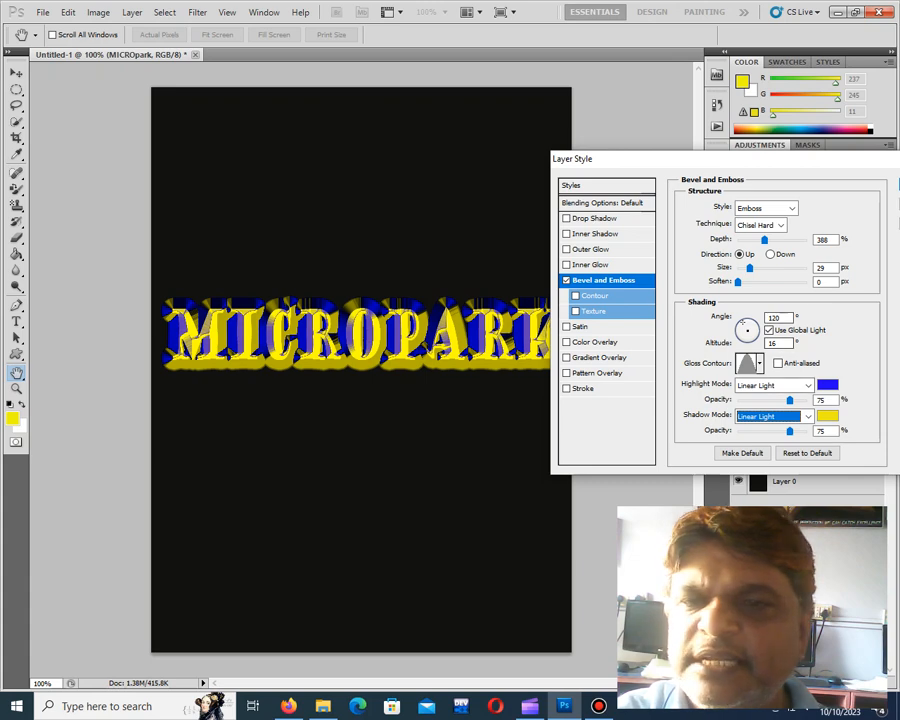
{"action": "left_click", "coordinate": [772, 416]}
{"action": "left_click", "coordinate": [775, 223]}
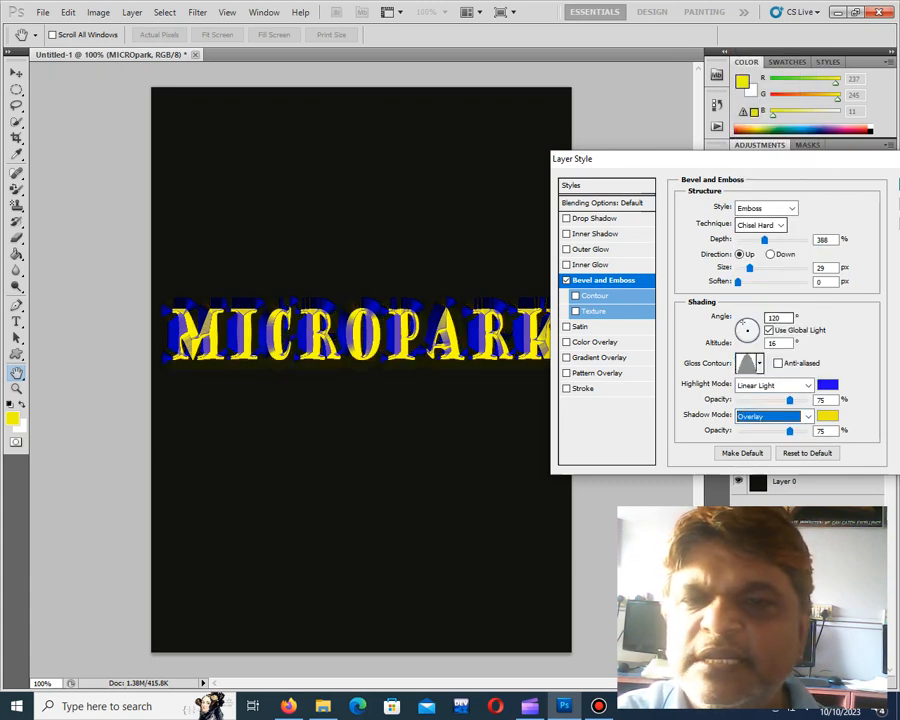
{"action": "left_click", "coordinate": [772, 416]}
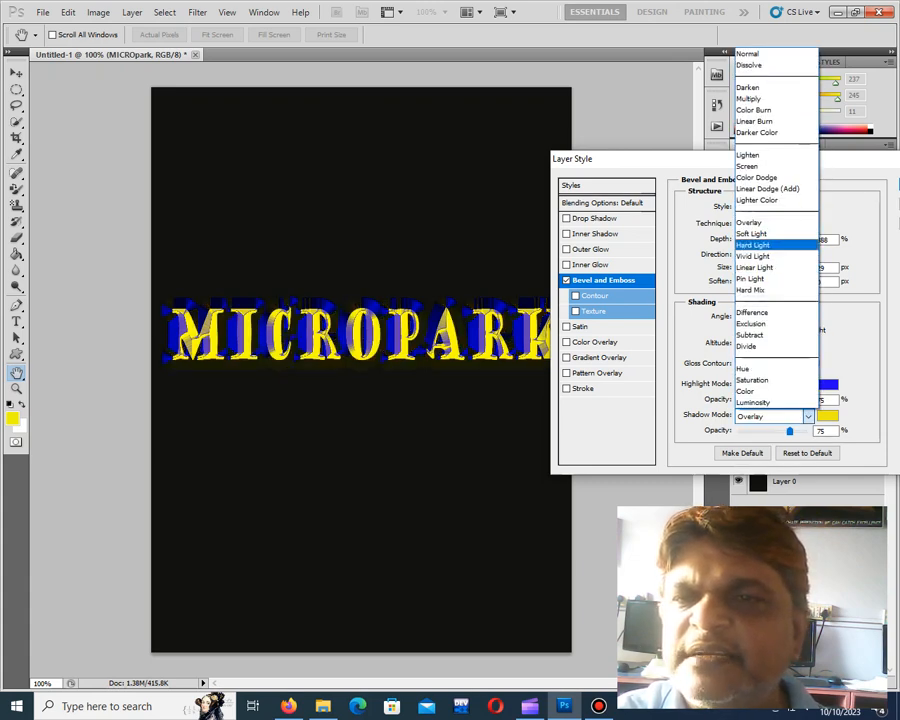
{"action": "left_click", "coordinate": [753, 256]}
{"action": "left_click", "coordinate": [772, 416]}
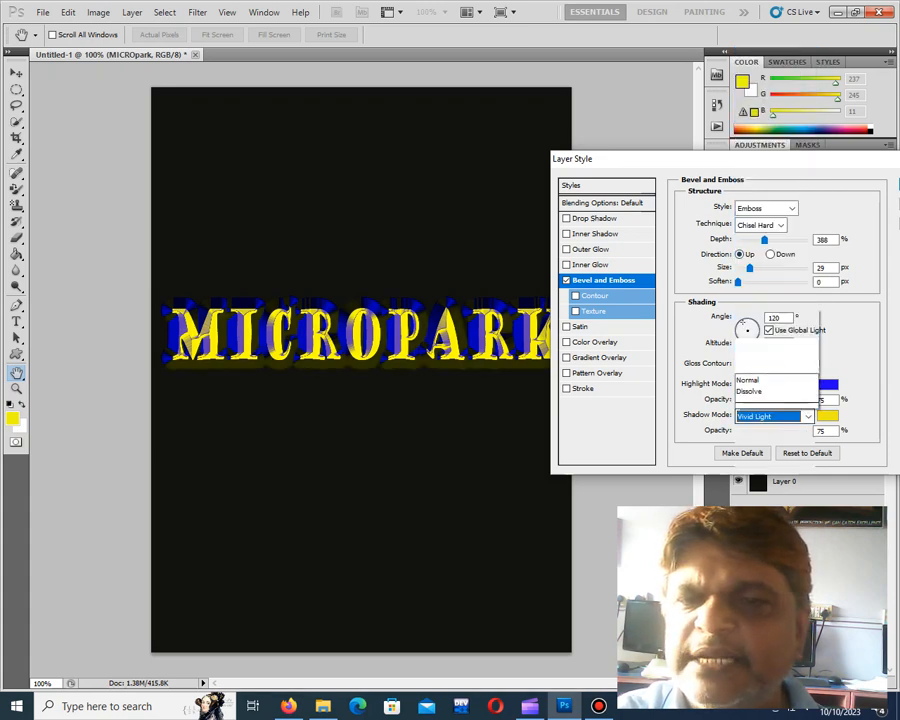
{"action": "left_click", "coordinate": [767, 188]}
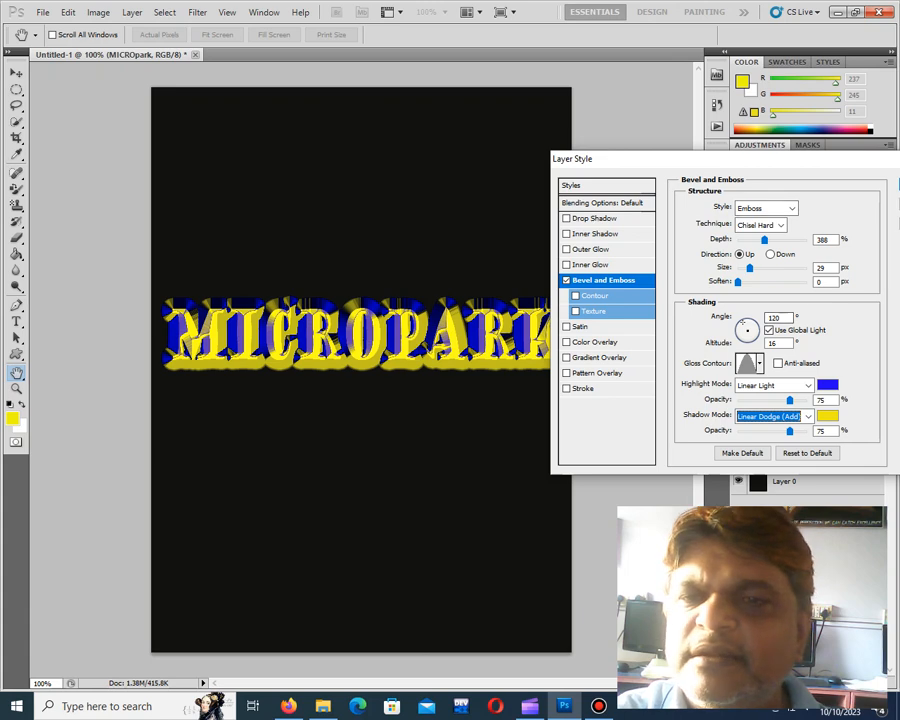
Add the Inner Shadow and Outer Glow effects to the text, leaving Drop Shadow off
{"action": "left_click_drag", "start_coordinate": [733, 158], "coordinate": [772, 135]}
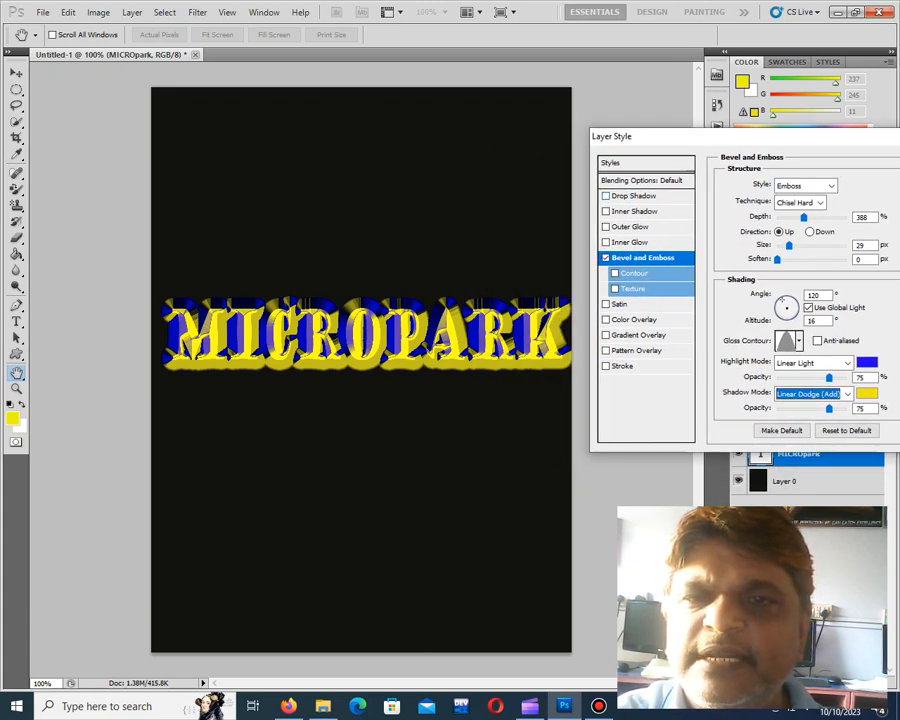
{"action": "left_click", "coordinate": [606, 196]}
{"action": "left_click", "coordinate": [606, 212]}
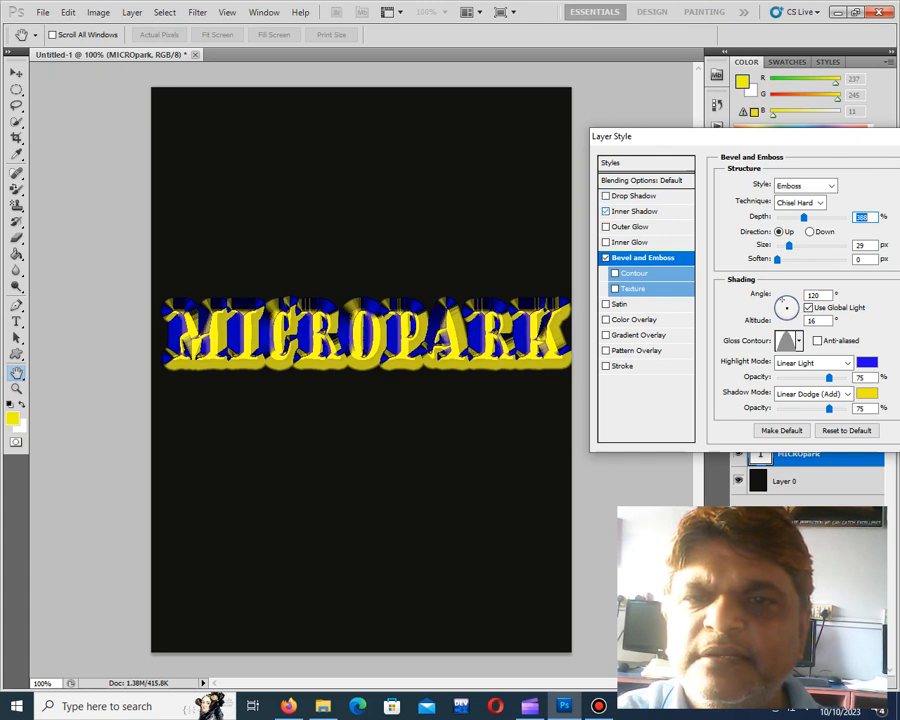
{"action": "left_click", "coordinate": [606, 227]}
Try the Satin, Color Overlay and Gradient Overlay effects on the text, turning each one off again
{"action": "left_click", "coordinate": [606, 304]}
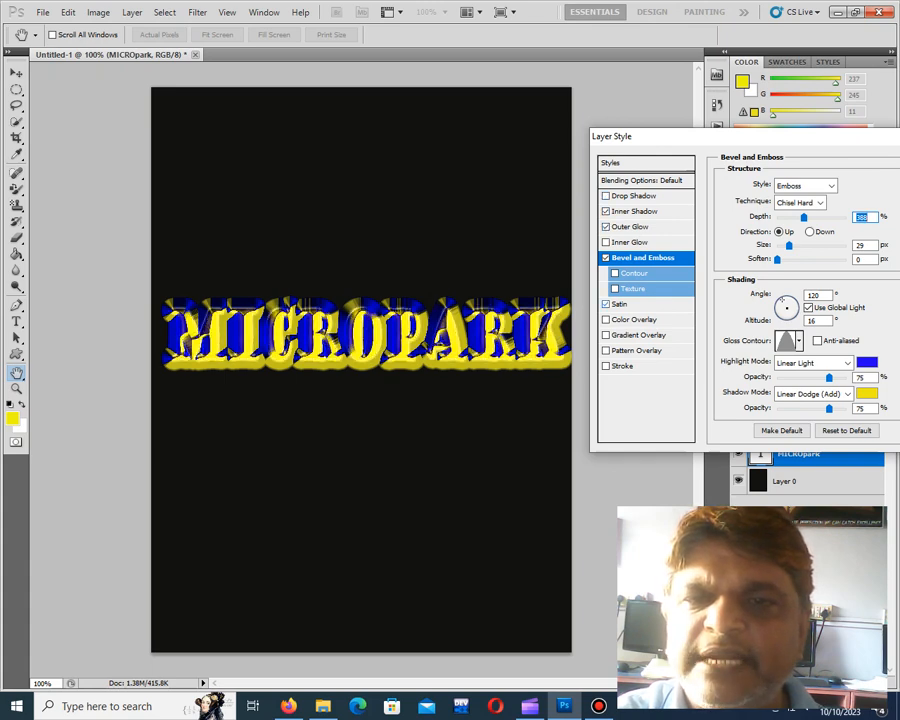
{"action": "left_click", "coordinate": [606, 304]}
{"action": "left_click", "coordinate": [606, 320]}
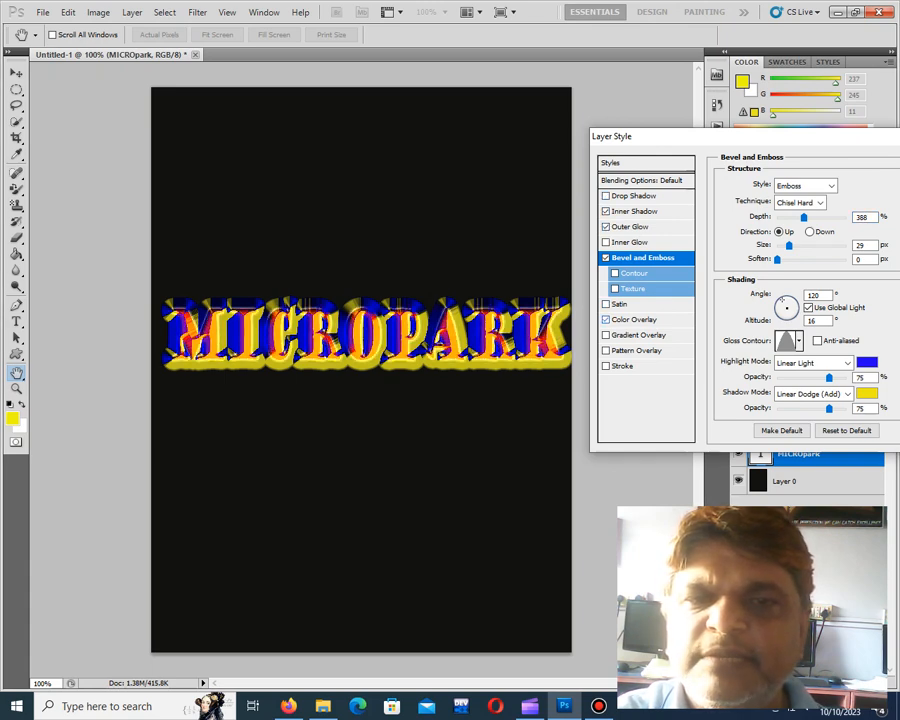
{"action": "left_click", "coordinate": [606, 320]}
{"action": "left_click", "coordinate": [606, 335]}
{"action": "left_click", "coordinate": [606, 335]}
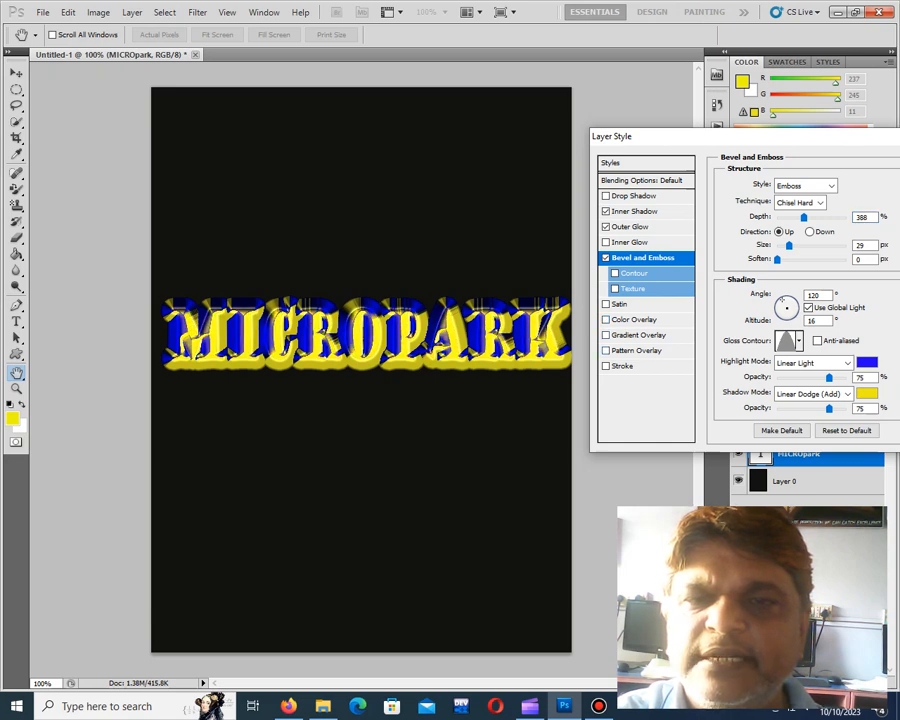
Add the Pattern Overlay and Stroke effects to the text and apply the layer style
{"action": "left_click", "coordinate": [606, 350]}
{"action": "left_click", "coordinate": [606, 366]}
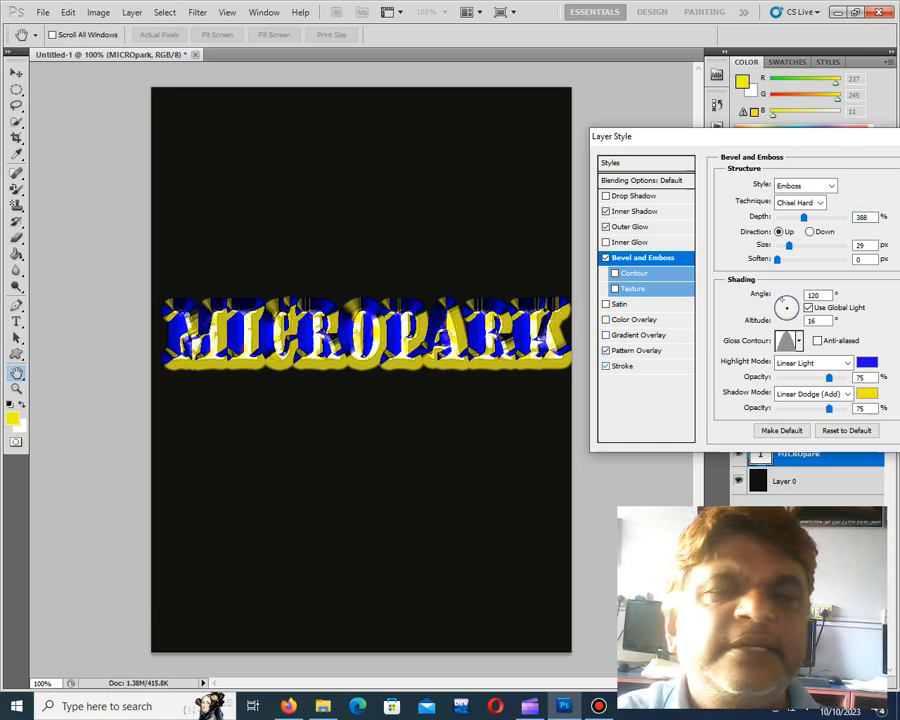
{"action": "left_click_drag", "start_coordinate": [736, 138], "coordinate": [616, 133]}
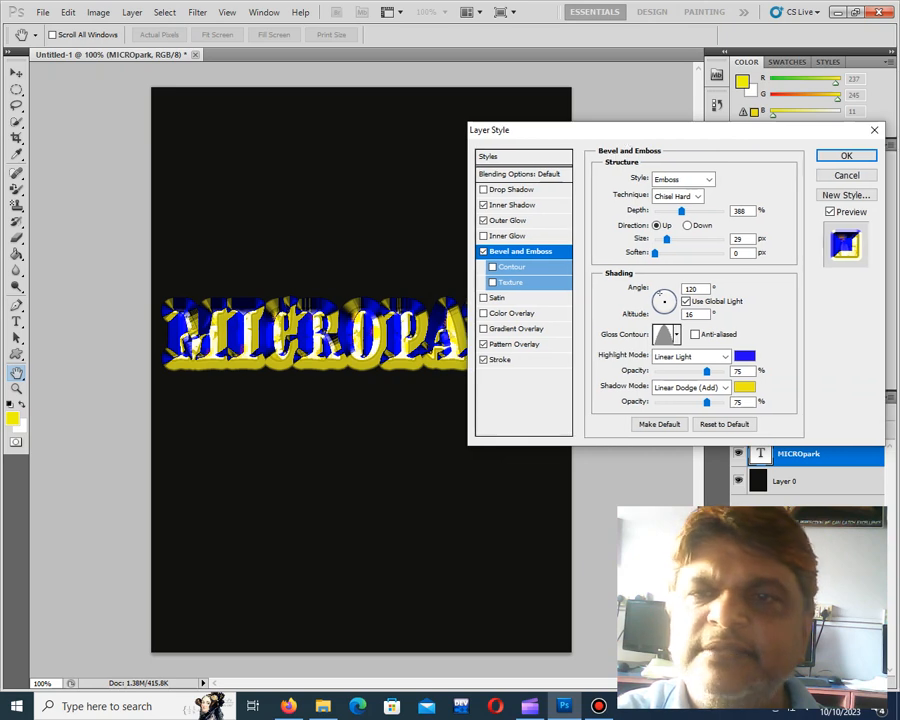
{"action": "left_click", "coordinate": [846, 155]}
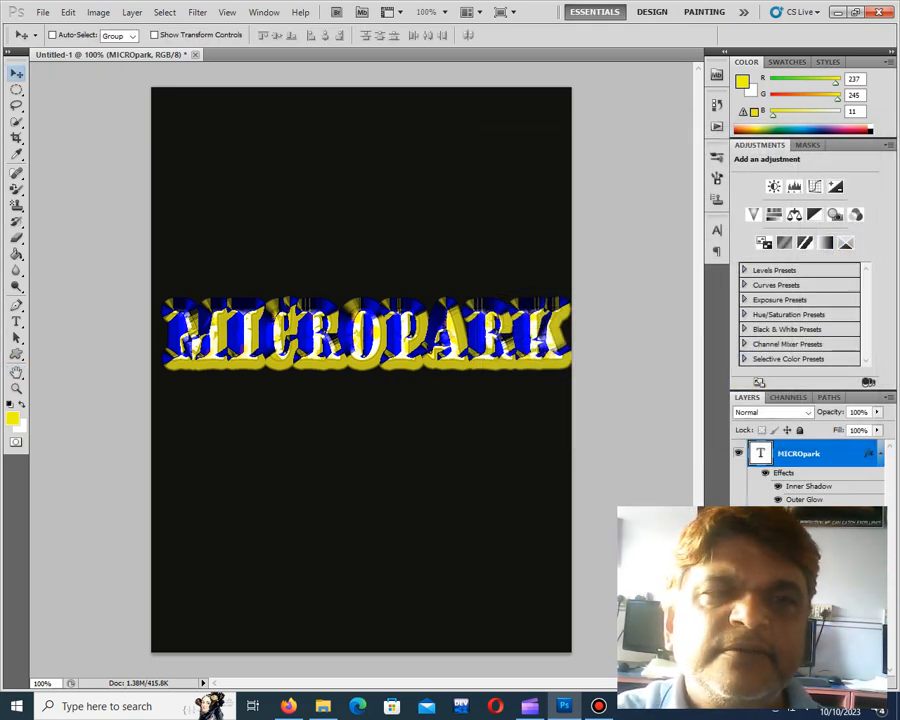
{"action": "left_click", "coordinate": [197, 12]}
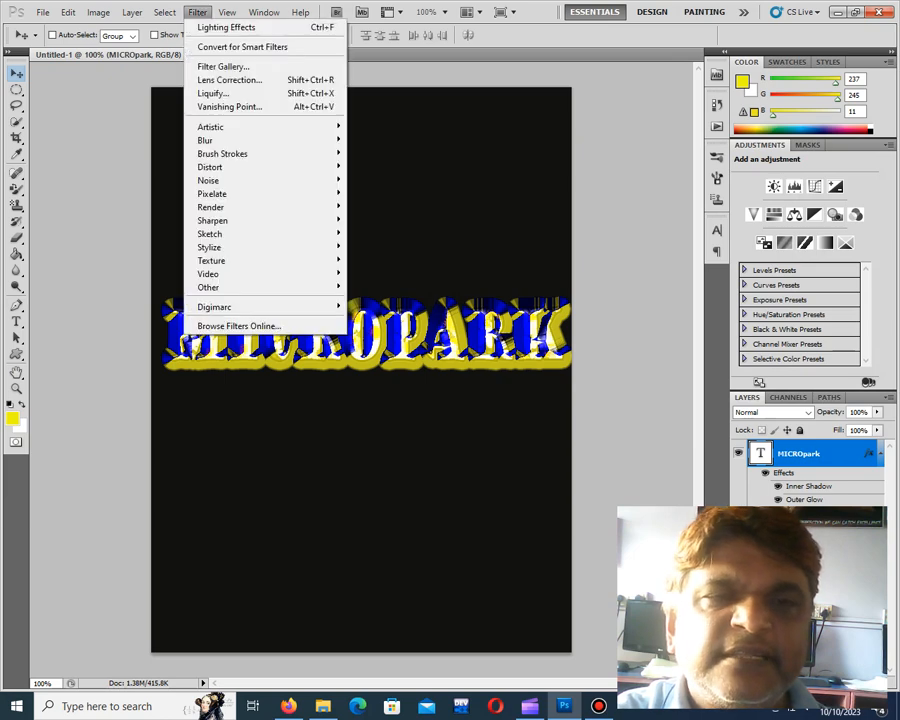
{"action": "mouse_move", "coordinate": [215, 207]}
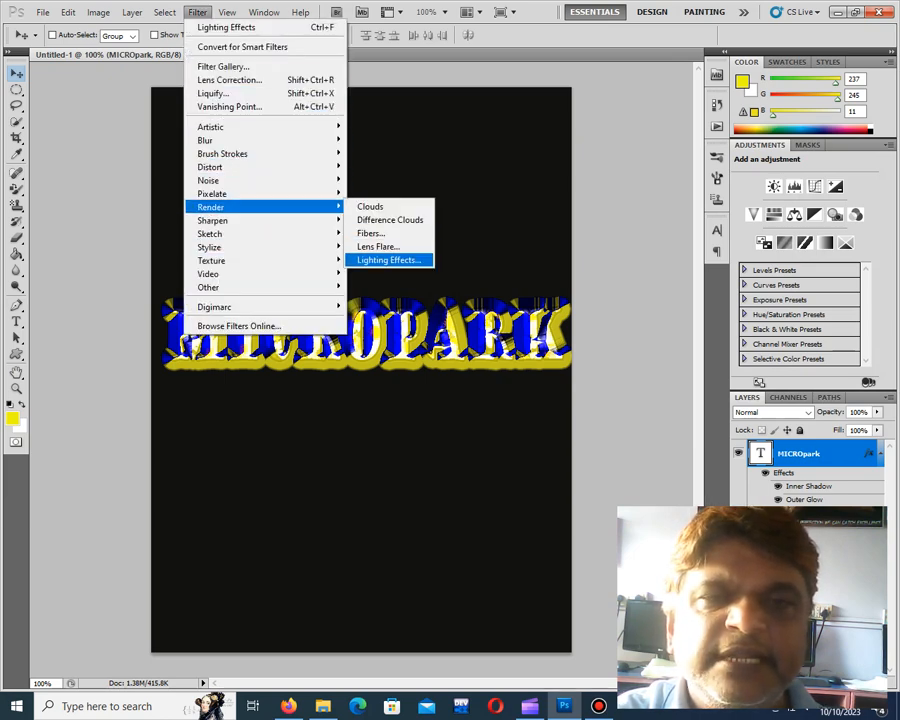
{"action": "left_click", "coordinate": [389, 260]}
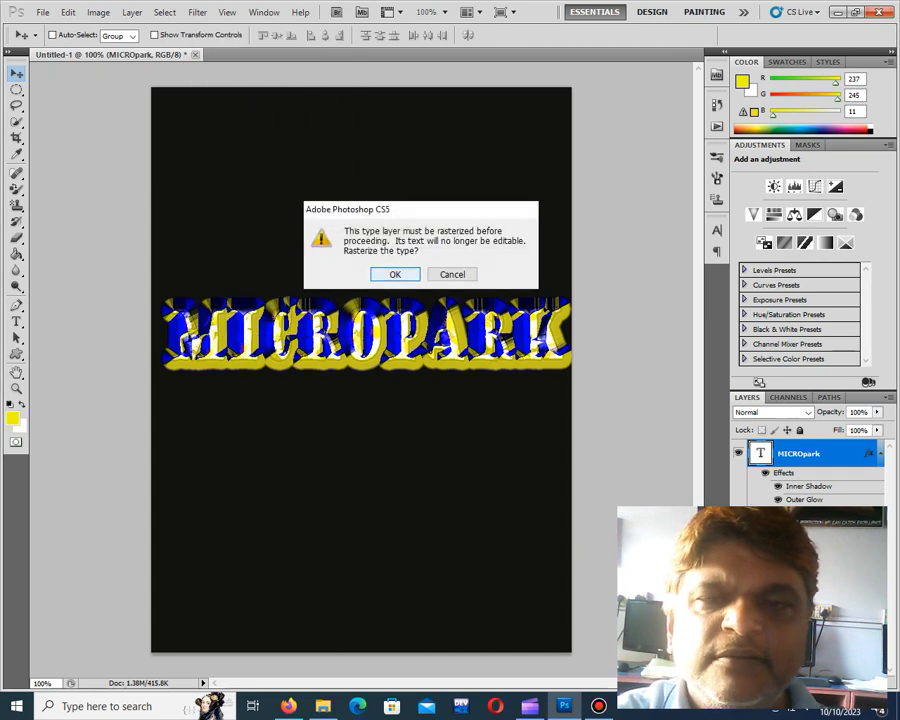
{"action": "left_click", "coordinate": [452, 274]}
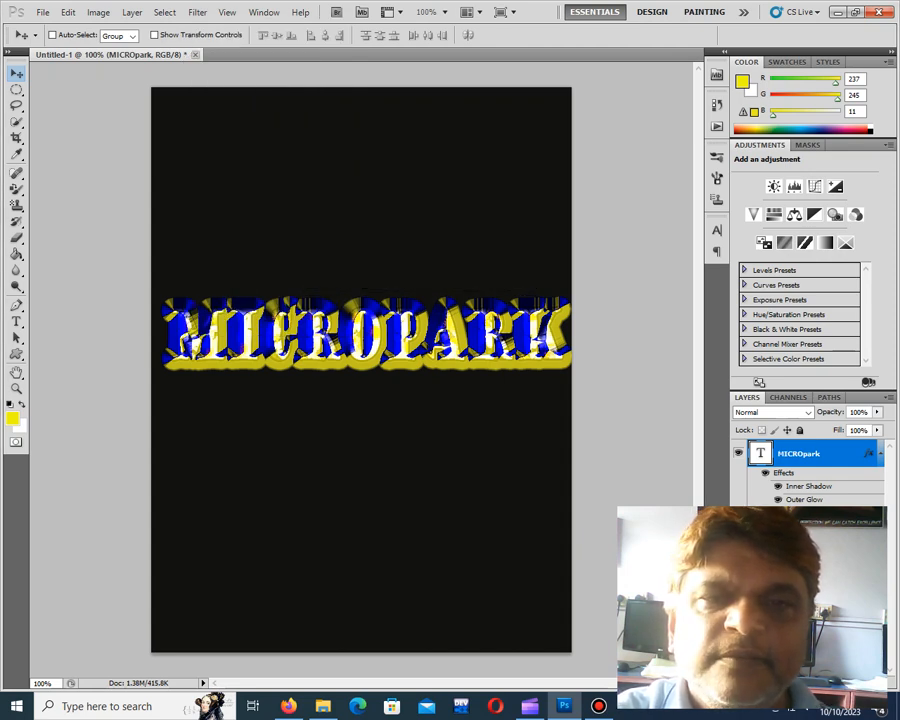
Select the dark background layer, Layer 0, and open the Lighting Effects filter for it
{"action": "left_click", "coordinate": [800, 573]}
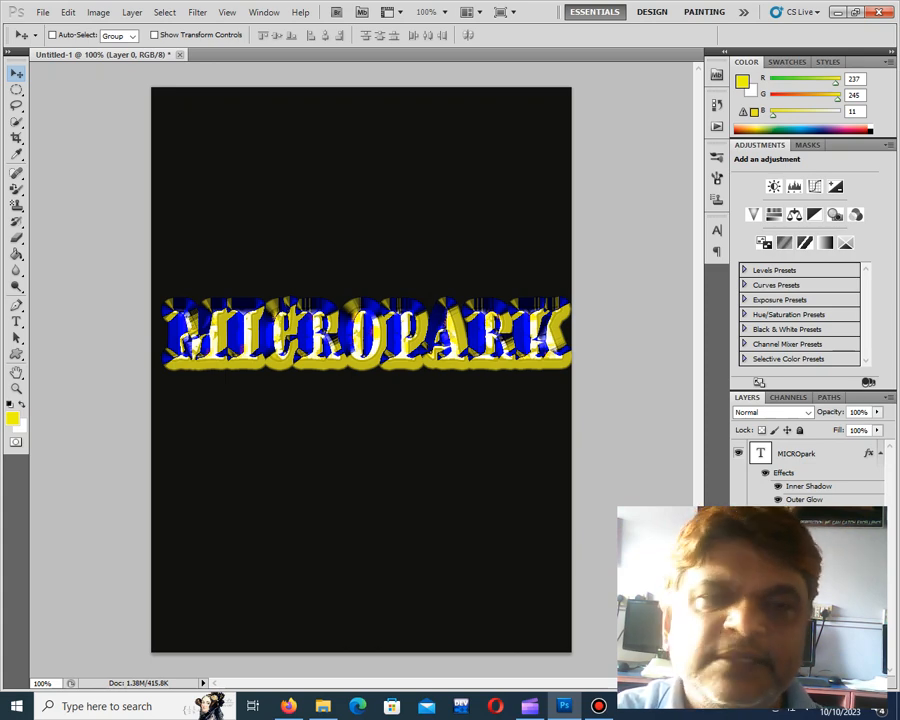
{"action": "left_click", "coordinate": [197, 12]}
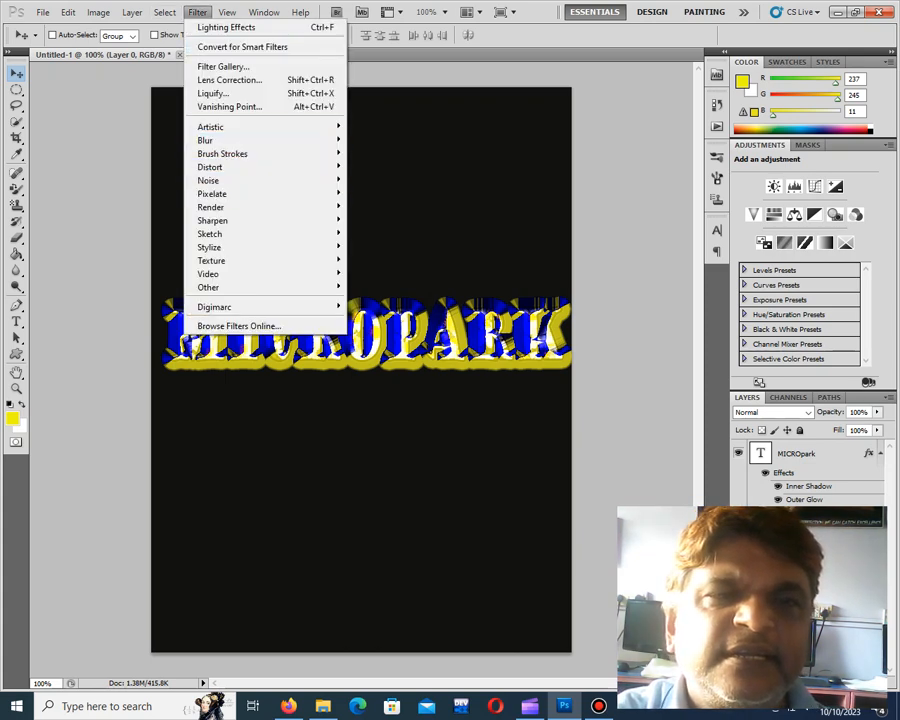
{"action": "mouse_move", "coordinate": [260, 207]}
{"action": "left_click", "coordinate": [388, 260]}
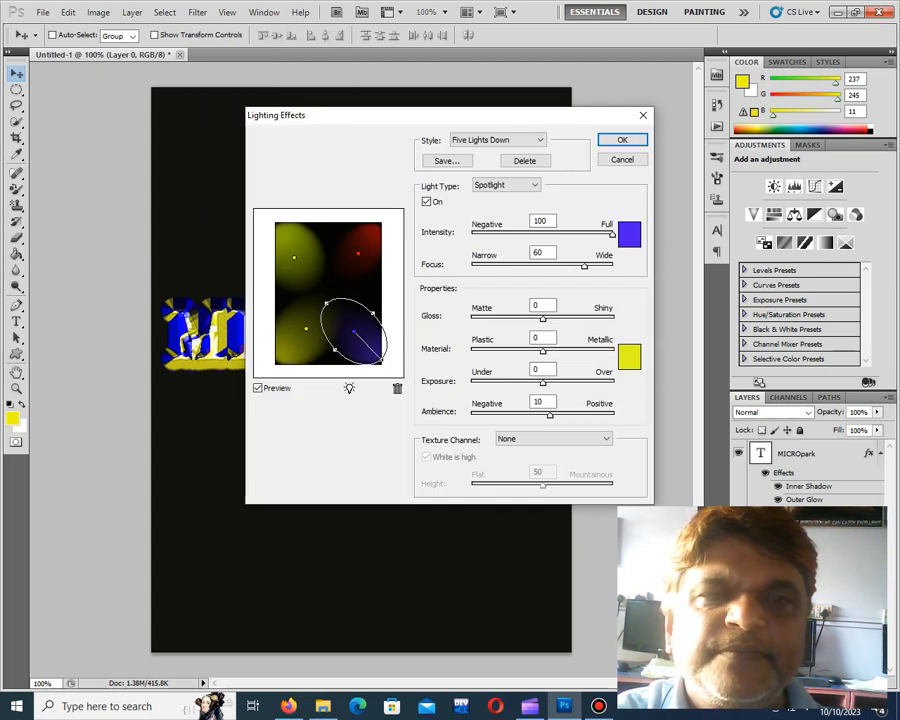
Lengthen the upper yellow-green spotlight in the lighting preview and shift it slightly towards the centre
{"action": "left_click", "coordinate": [294, 258]}
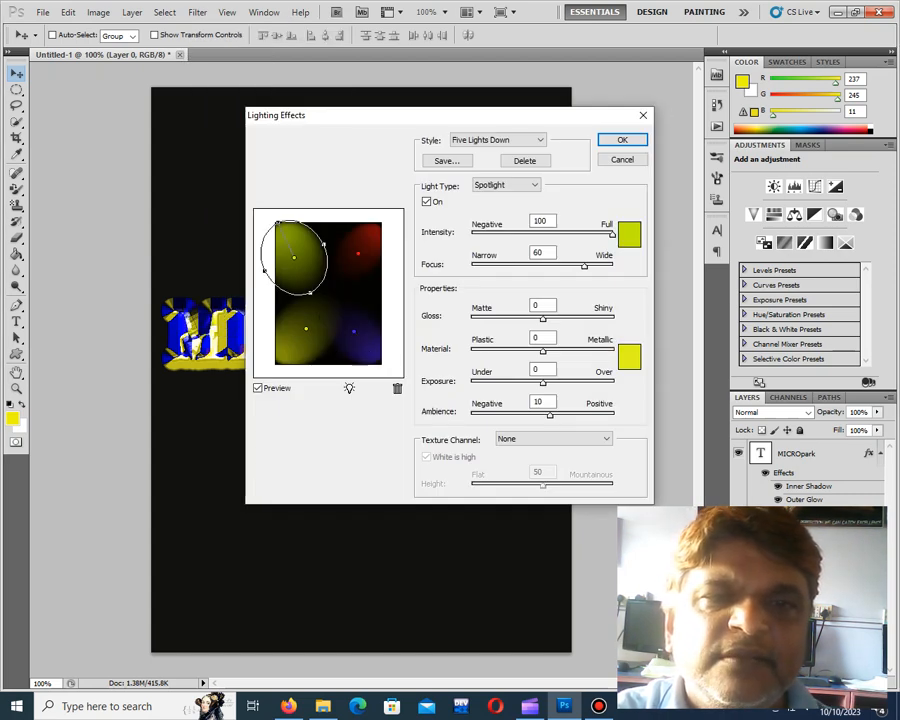
{"action": "left_click_drag", "start_coordinate": [277, 222], "coordinate": [268, 210]}
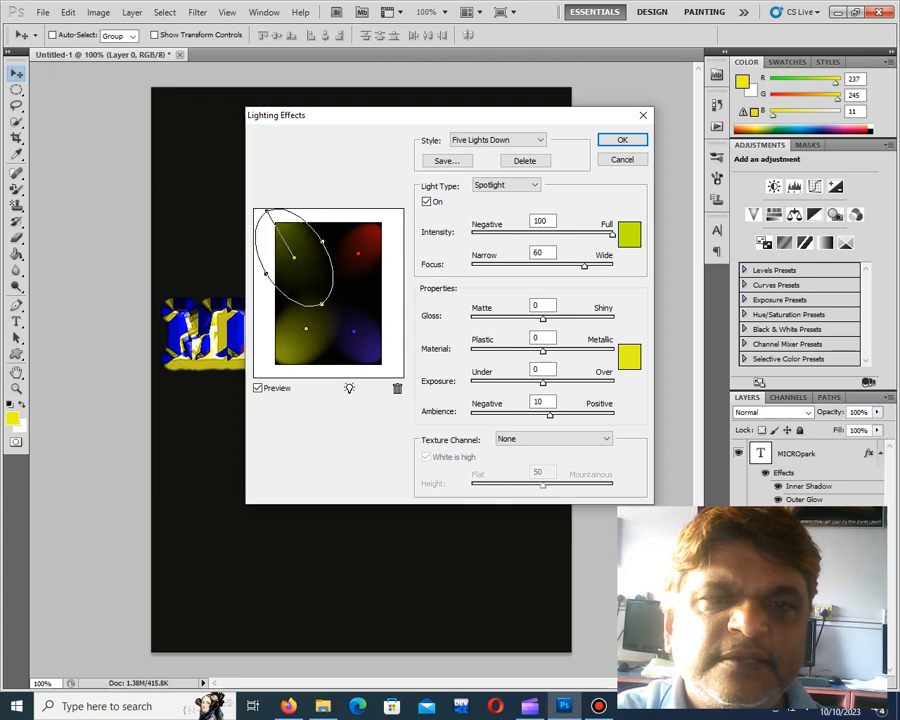
{"action": "left_click_drag", "start_coordinate": [294, 258], "coordinate": [309, 271]}
Choose the Five Lights Up lighting style for the background, trying Flood Light for comparison
{"action": "left_click", "coordinate": [497, 140]}
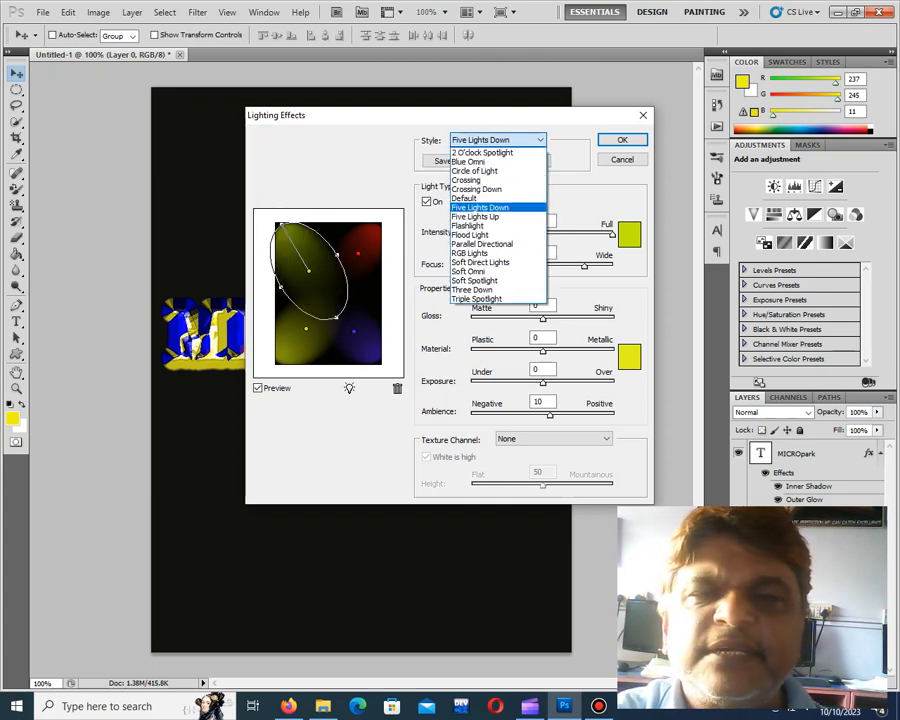
{"action": "left_click", "coordinate": [476, 217]}
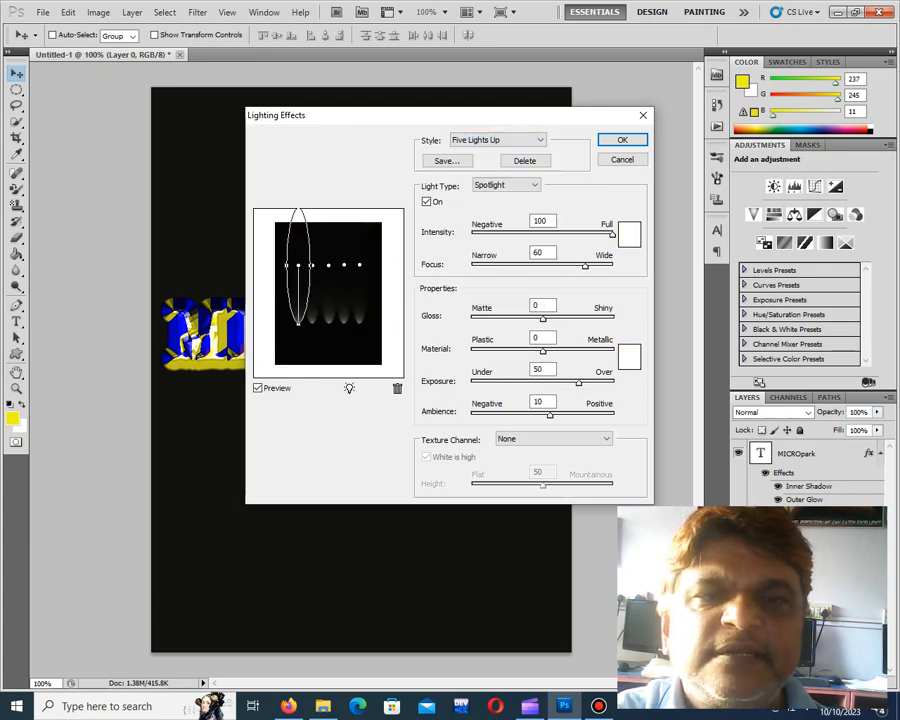
{"action": "left_click", "coordinate": [497, 140]}
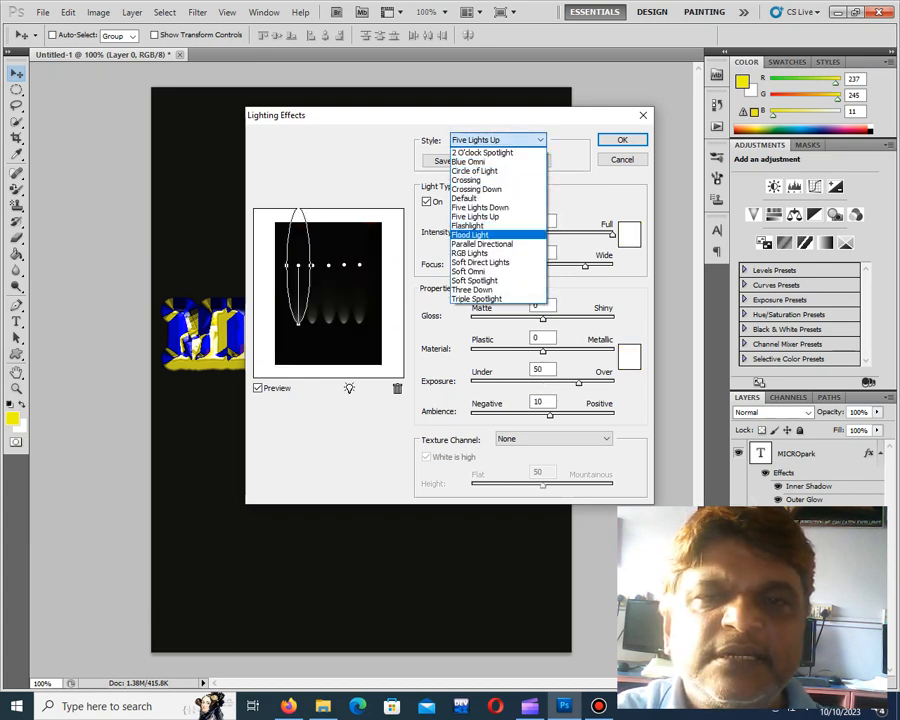
{"action": "left_click", "coordinate": [480, 233]}
{"action": "left_click", "coordinate": [497, 140]}
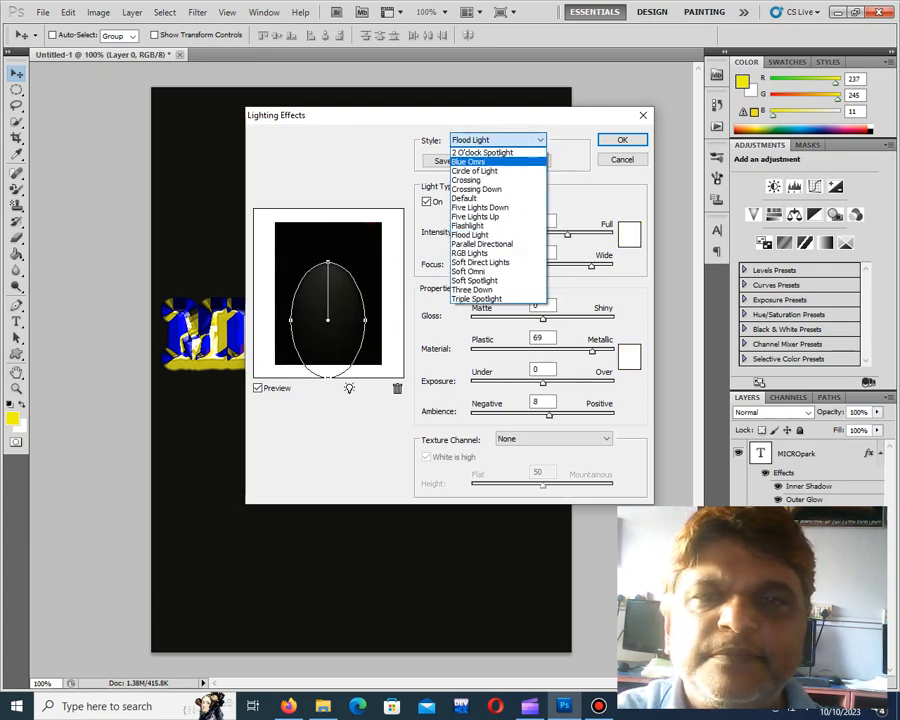
{"action": "left_click", "coordinate": [476, 217]}
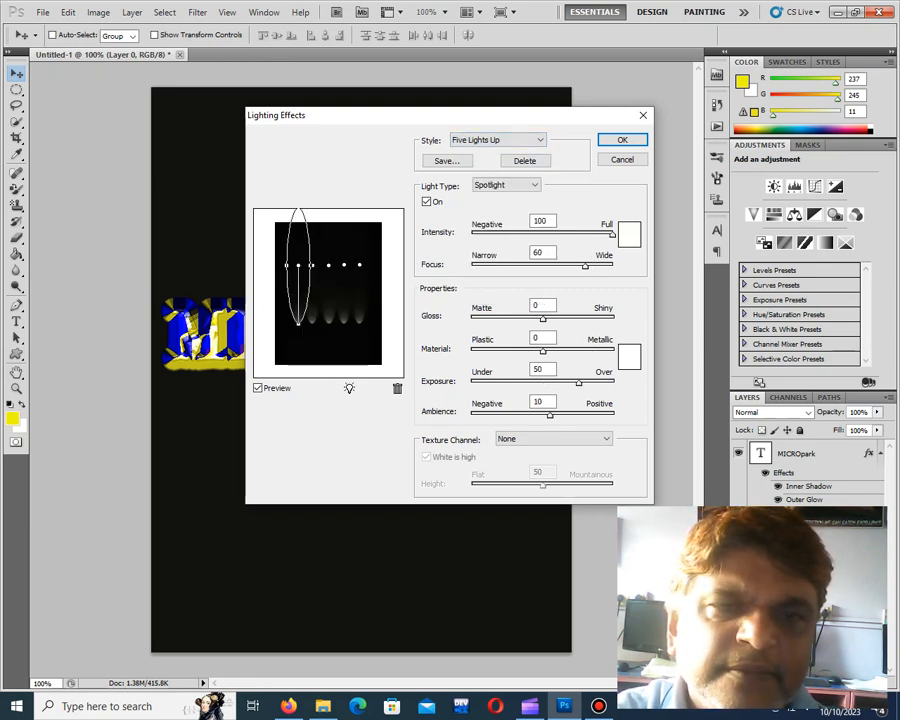
Angle and widen the first of the five spotlights so it shines inward from the preview's upper-left corner
{"action": "left_click_drag", "start_coordinate": [298, 324], "coordinate": [319, 310]}
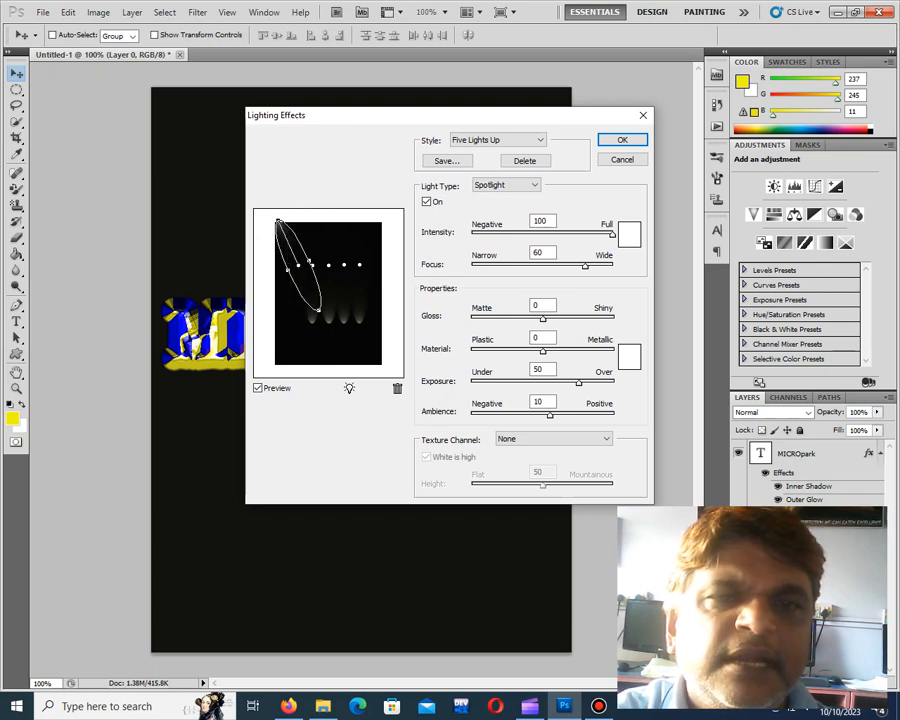
{"action": "mouse_move", "coordinate": [309, 261]}
{"action": "left_mouse_down"}
{"action": "mouse_move", "coordinate": [319, 259]}
{"action": "mouse_move", "coordinate": [300, 274]}
{"action": "left_mouse_up"}
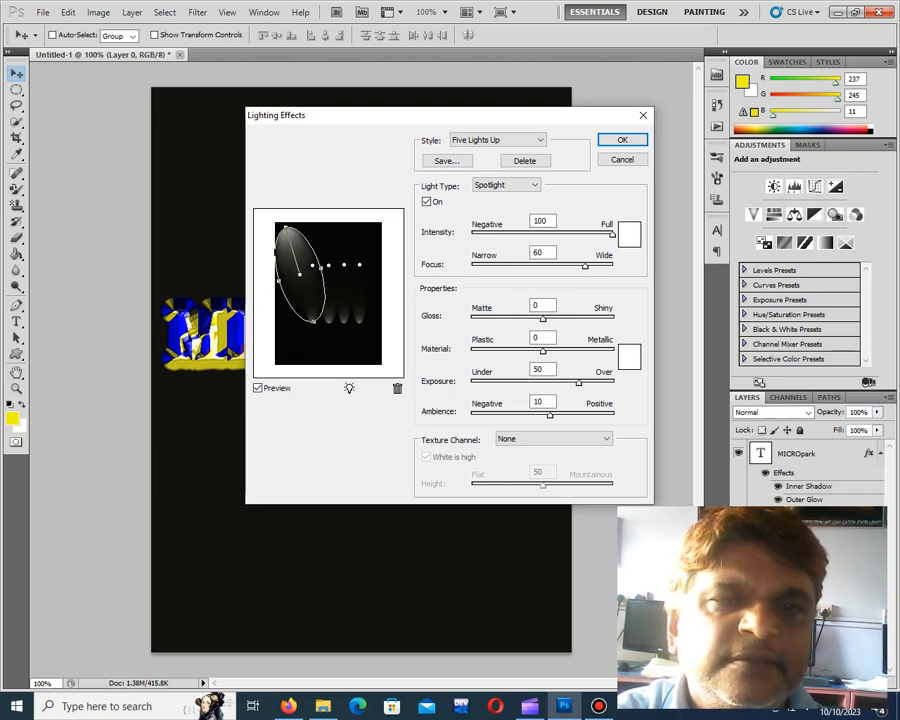
{"action": "left_click_drag", "start_coordinate": [314, 321], "coordinate": [318, 320]}
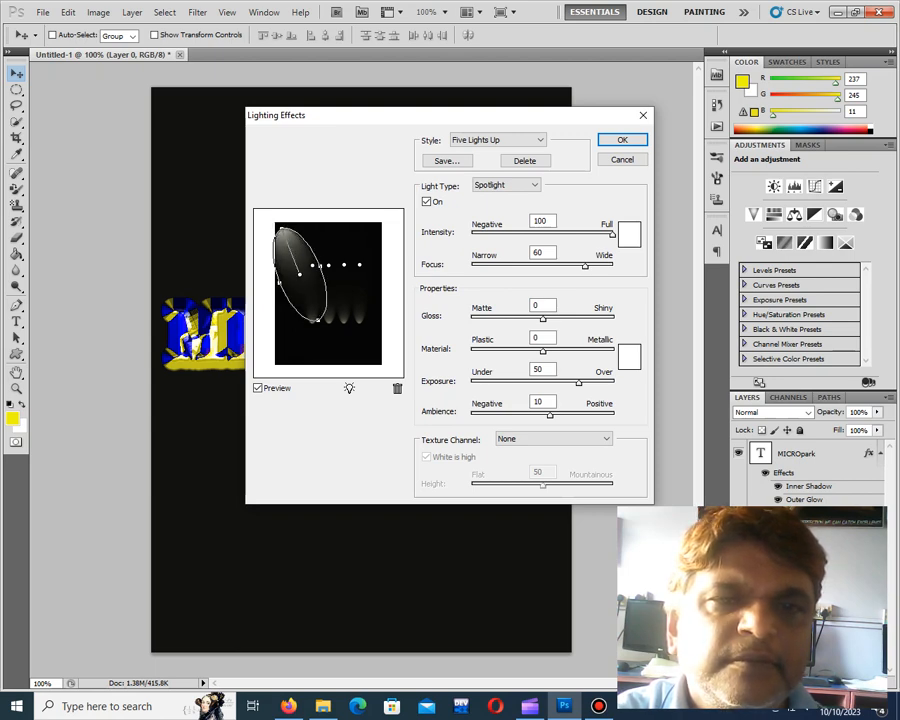
{"action": "left_click_drag", "start_coordinate": [300, 274], "coordinate": [298, 269]}
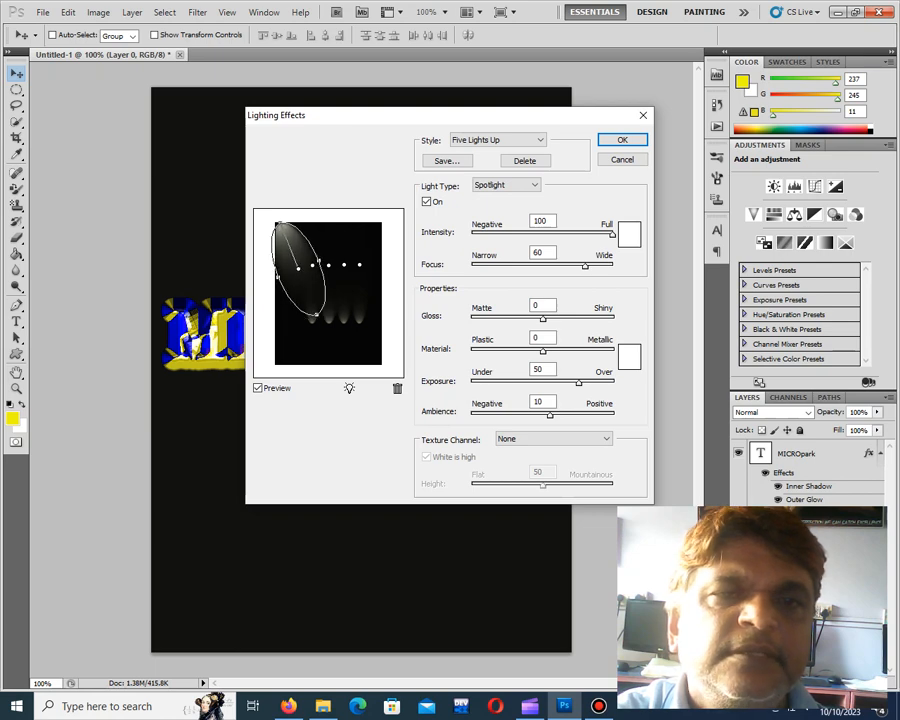
Rotate, widen and move the rightmost spotlight so it shines inward from the preview's upper-right corner
{"action": "left_click", "coordinate": [359, 265]}
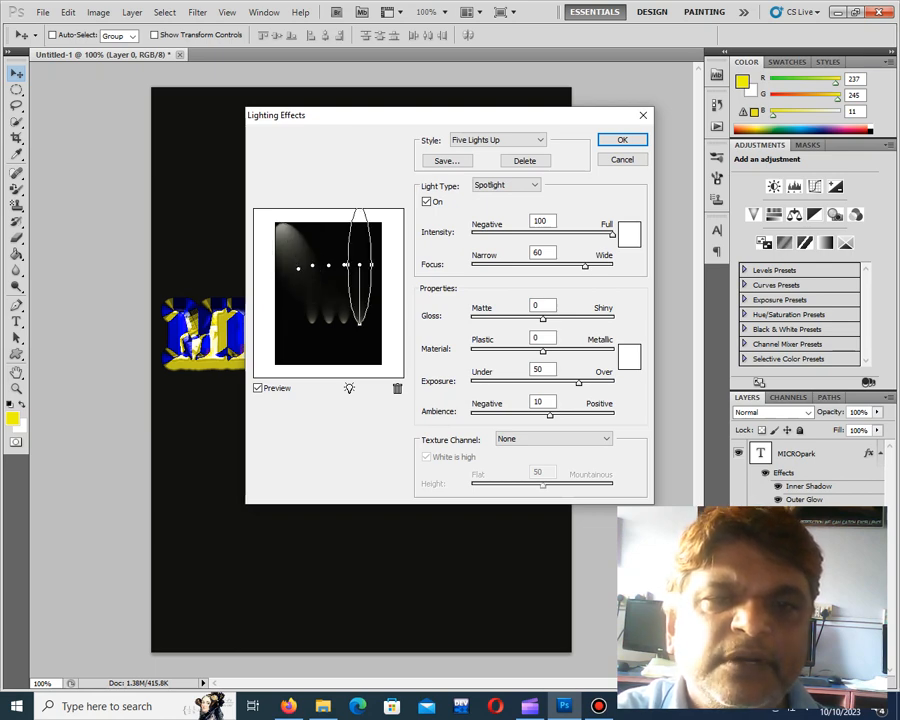
{"action": "left_click_drag", "start_coordinate": [359, 323], "coordinate": [340, 306]}
{"action": "left_click_drag", "start_coordinate": [370, 269], "coordinate": [381, 274]}
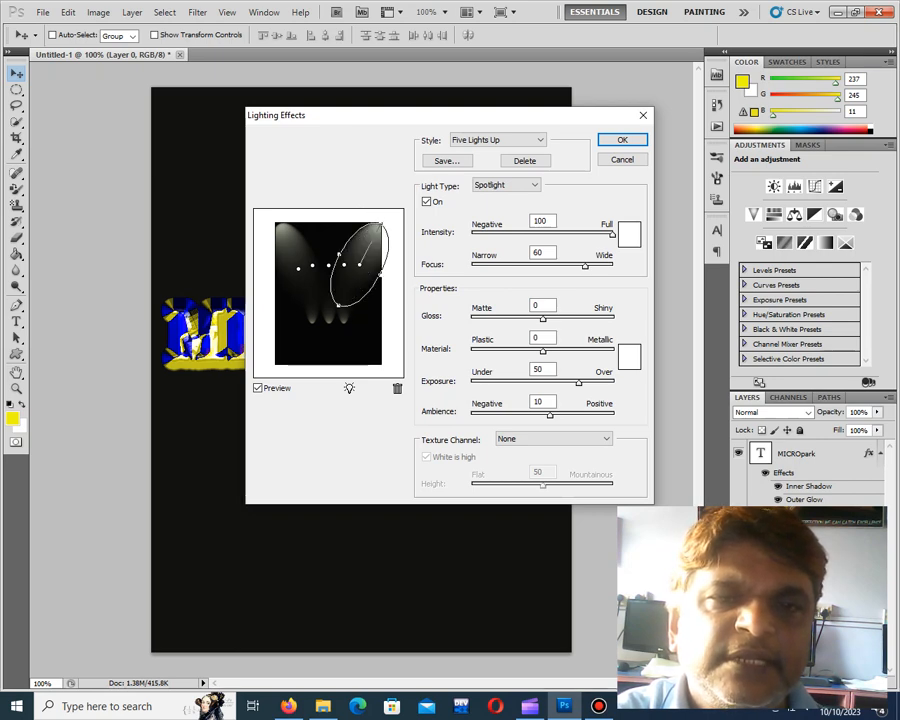
{"action": "left_click_drag", "start_coordinate": [339, 305], "coordinate": [348, 261]}
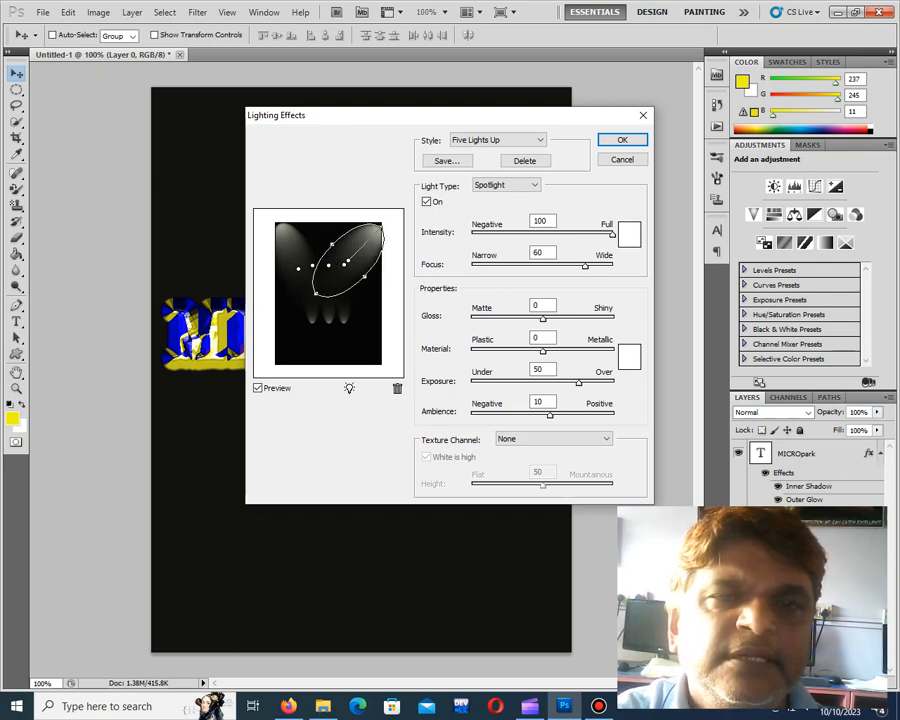
Move the middle spotlight to the preview's lower-left corner, widening it and aiming it diagonally inward
{"action": "left_click", "coordinate": [298, 268]}
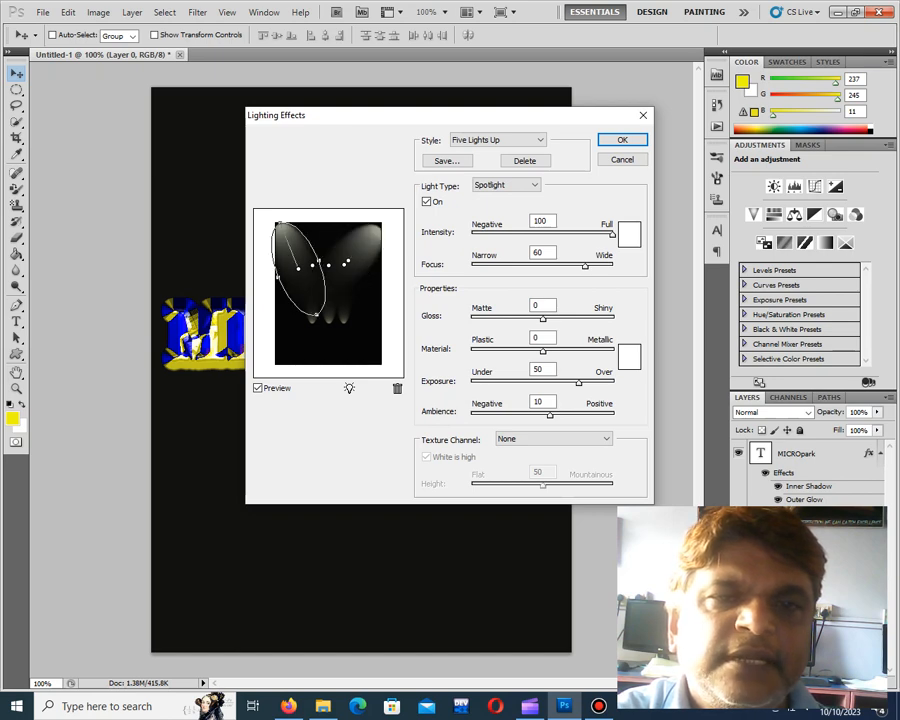
{"action": "left_click", "coordinate": [328, 265]}
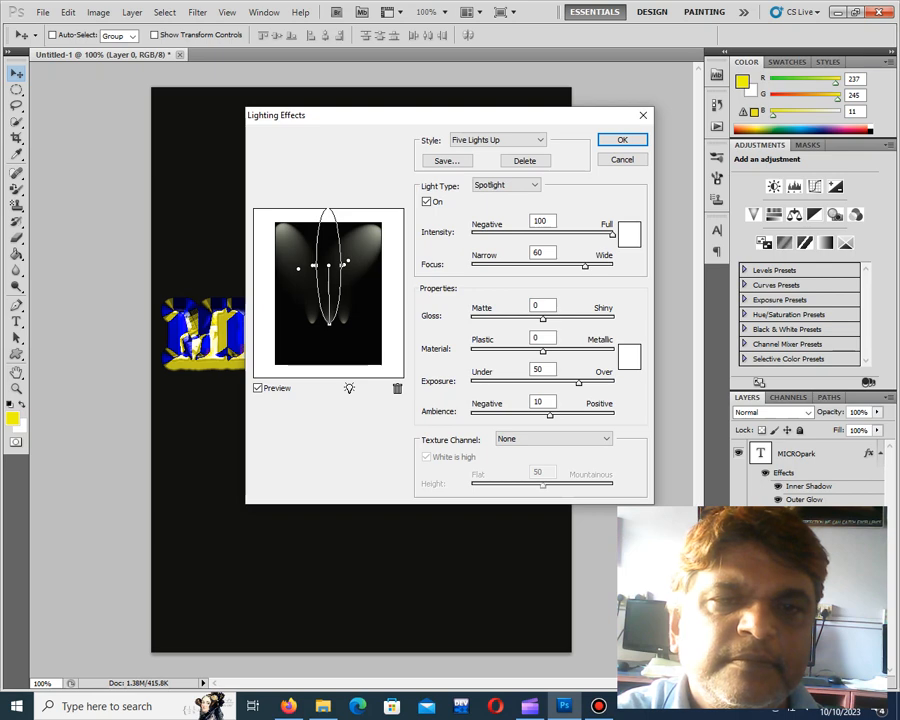
{"action": "left_click_drag", "start_coordinate": [329, 323], "coordinate": [311, 320]}
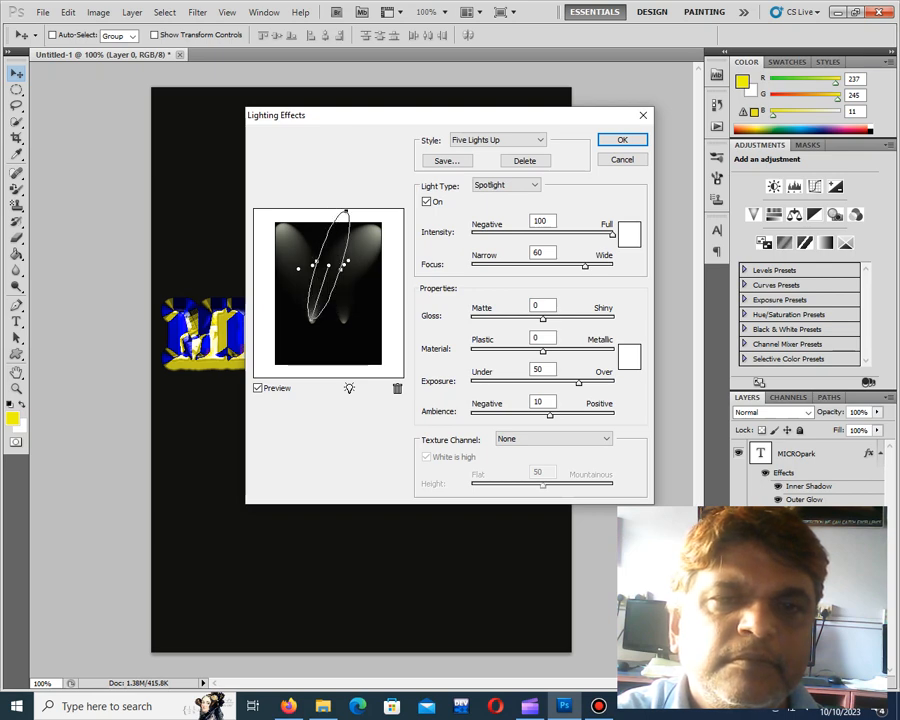
{"action": "left_click_drag", "start_coordinate": [329, 265], "coordinate": [296, 308]}
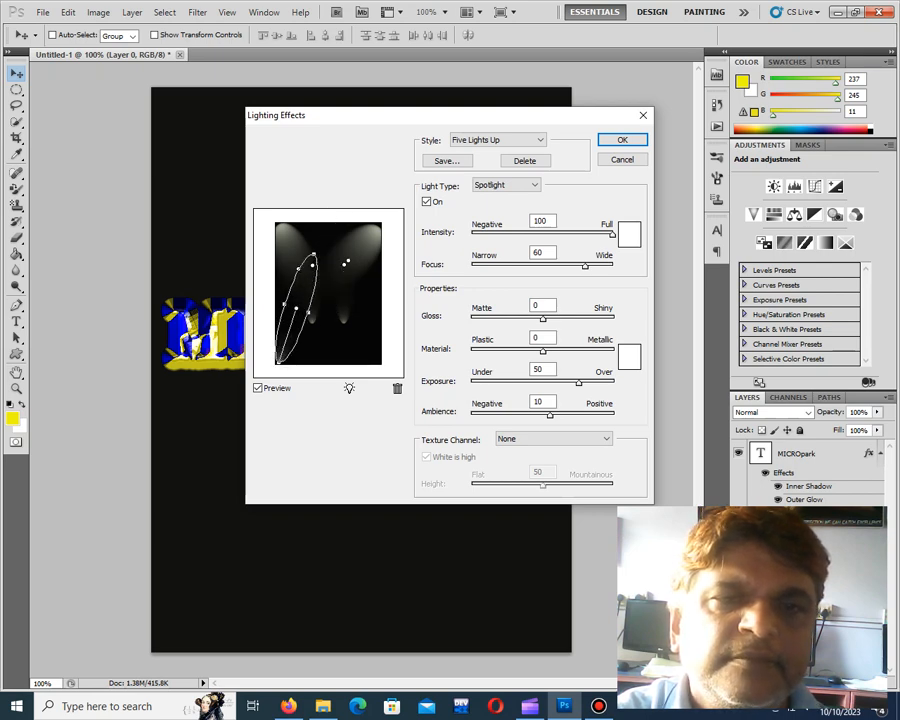
{"action": "left_click_drag", "start_coordinate": [279, 362], "coordinate": [263, 344]}
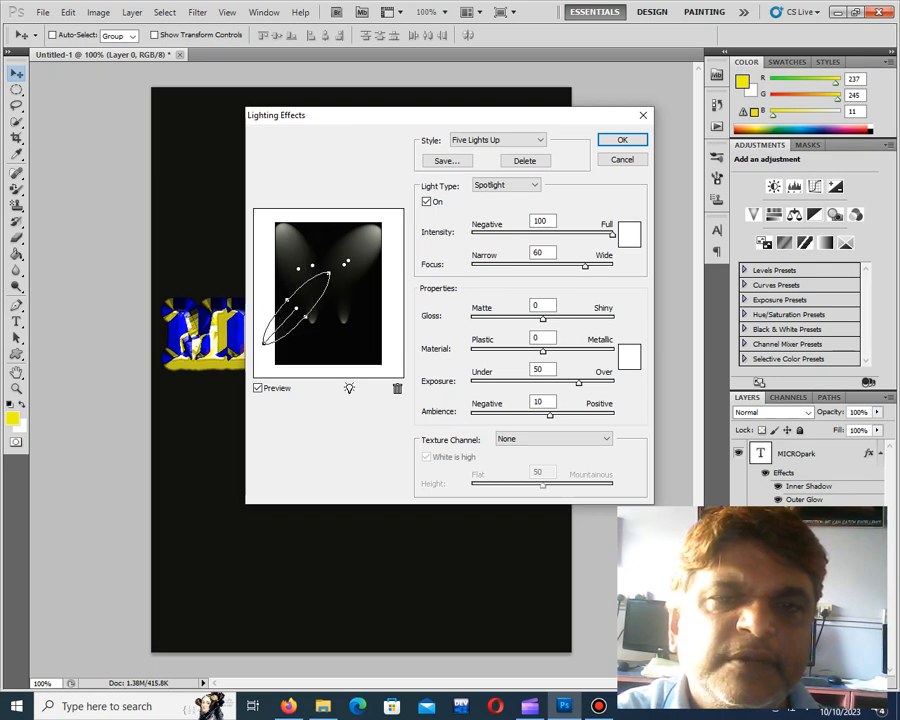
{"action": "left_click_drag", "start_coordinate": [296, 308], "coordinate": [327, 344]}
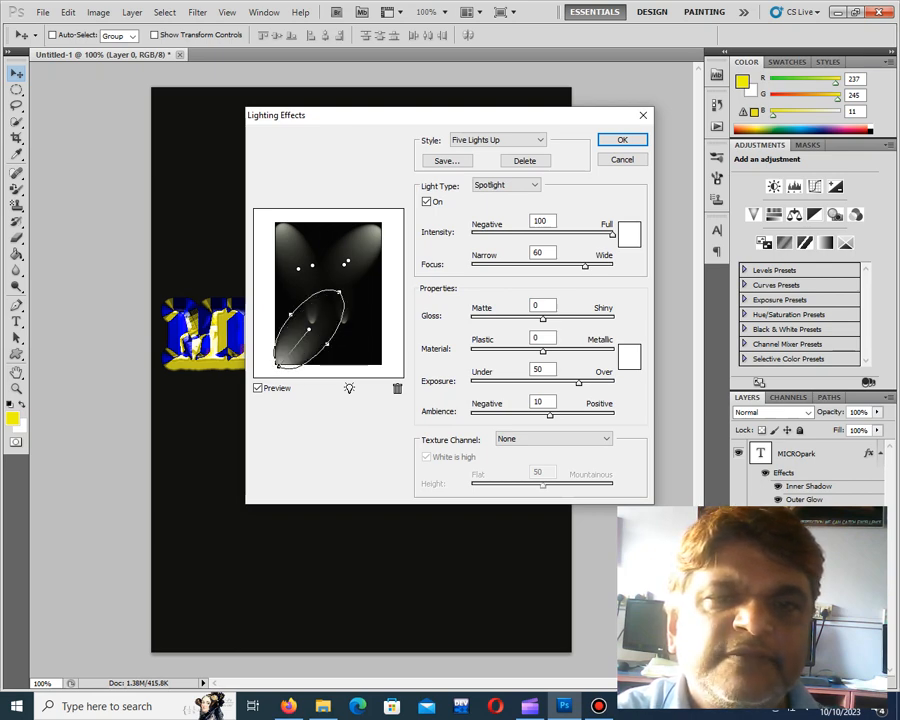
Rotate, move and widen the remaining spotlight beside the upper-left one so it shines inward from the preview's lower-right corner
{"action": "left_click", "coordinate": [312, 265]}
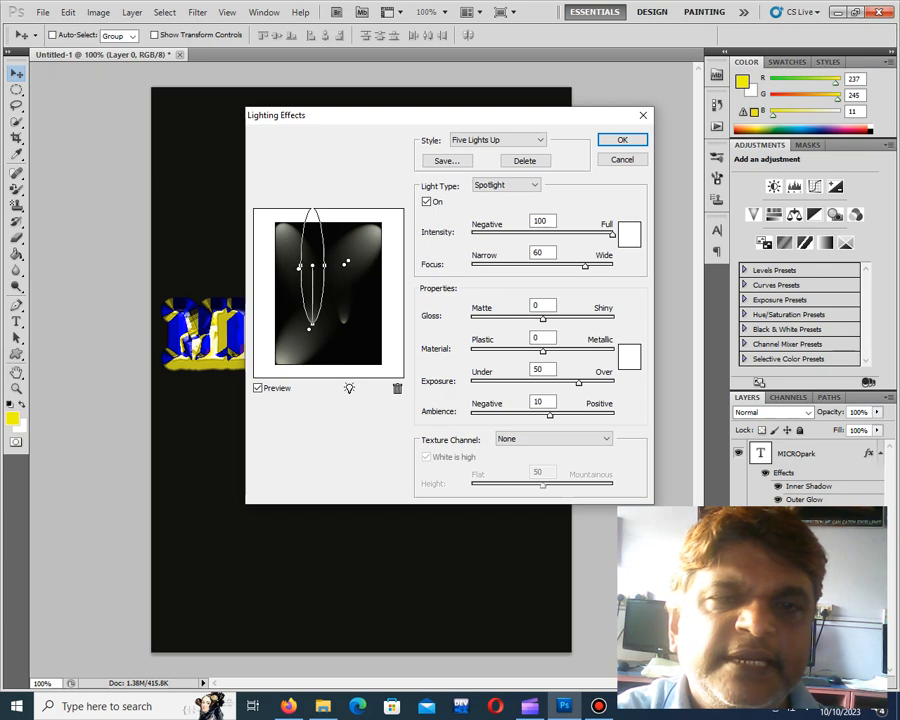
{"action": "left_click_drag", "start_coordinate": [312, 209], "coordinate": [284, 217]}
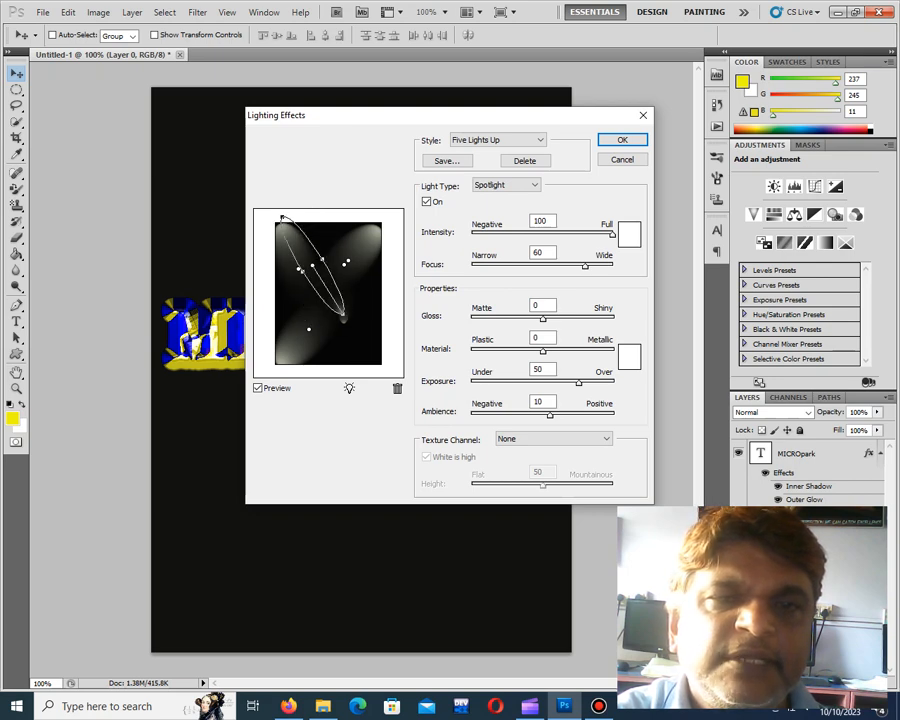
{"action": "left_click_drag", "start_coordinate": [312, 265], "coordinate": [346, 317]}
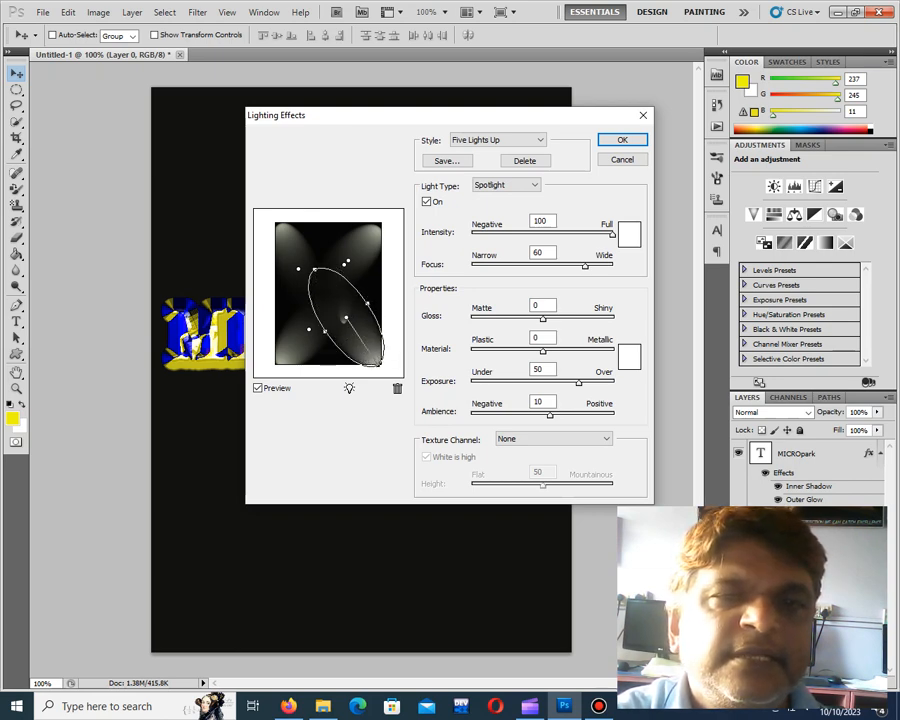
Delete the leftover narrow vertical spotlight and check the four corner spotlights one by one
{"action": "left_click", "coordinate": [347, 261]}
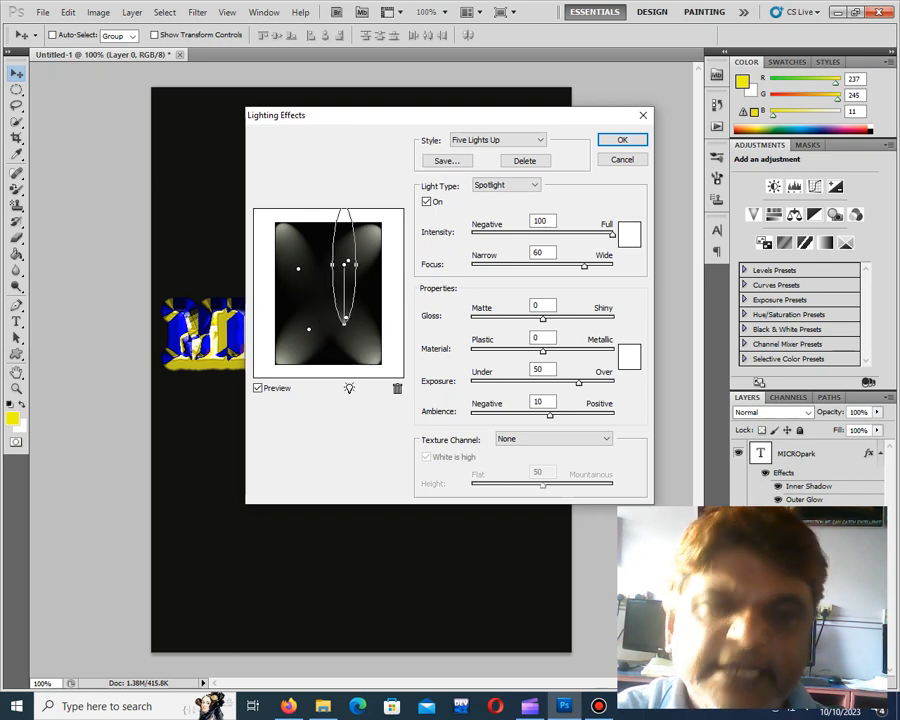
{"action": "left_click", "coordinate": [298, 268]}
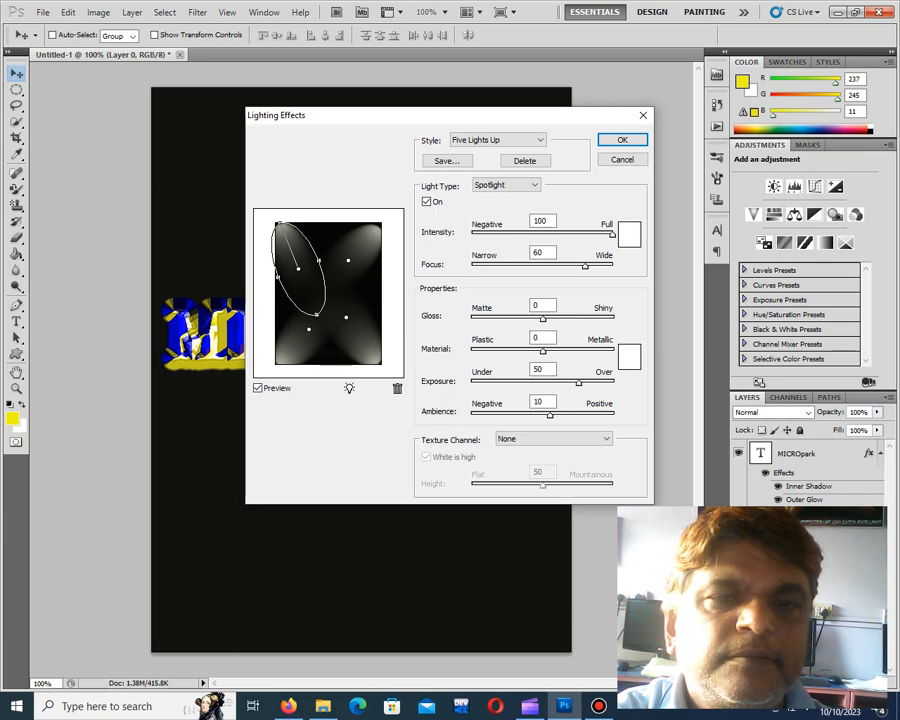
{"action": "left_click", "coordinate": [309, 329]}
{"action": "left_click", "coordinate": [348, 260]}
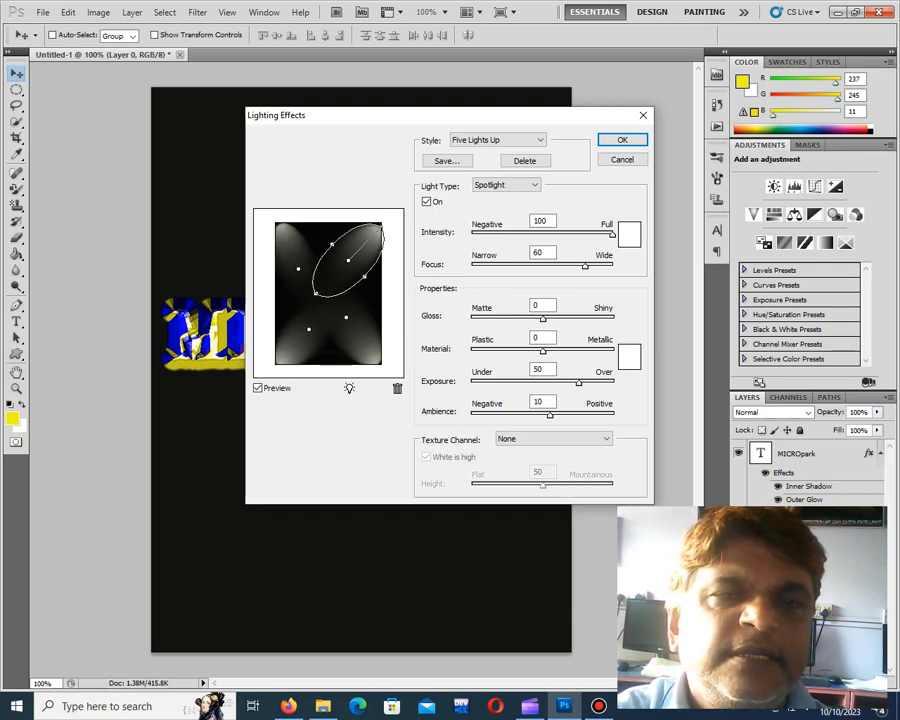
{"action": "left_click", "coordinate": [298, 268]}
{"action": "left_click", "coordinate": [346, 318]}
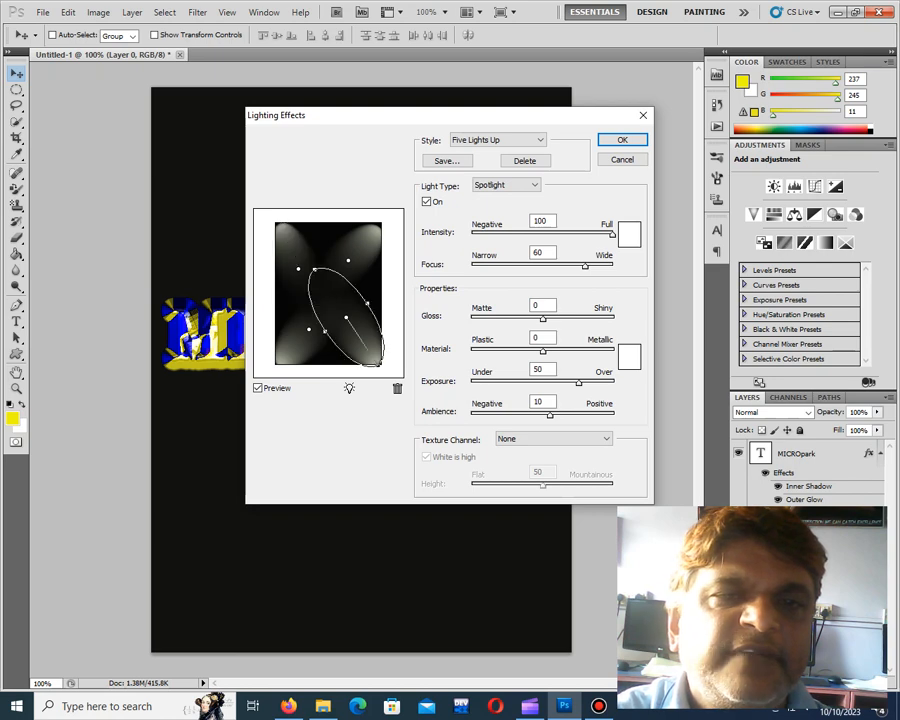
Set the upper-left spotlight's colour to yellow-green #b6ef09
{"action": "left_click", "coordinate": [298, 268]}
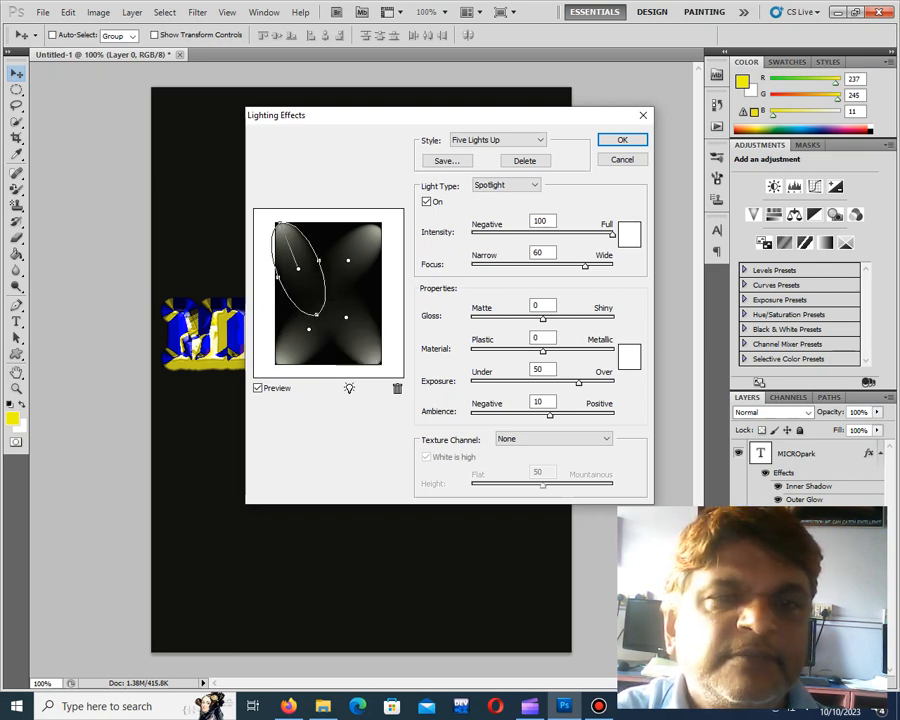
{"action": "left_click", "coordinate": [629, 233]}
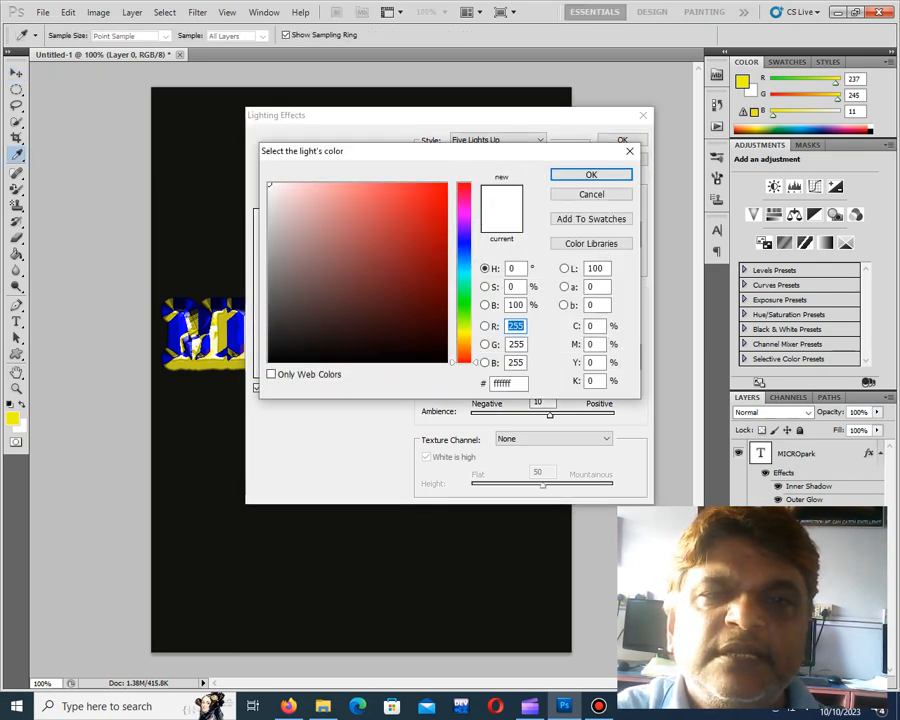
{"action": "left_click", "coordinate": [464, 325]}
{"action": "left_click", "coordinate": [440, 194]}
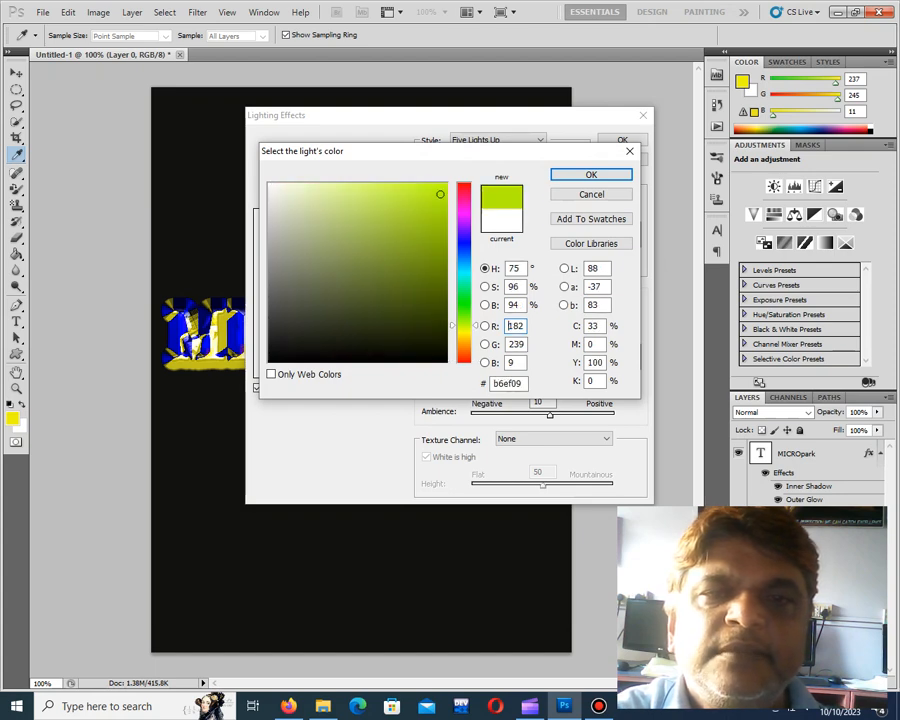
{"action": "left_click", "coordinate": [591, 175]}
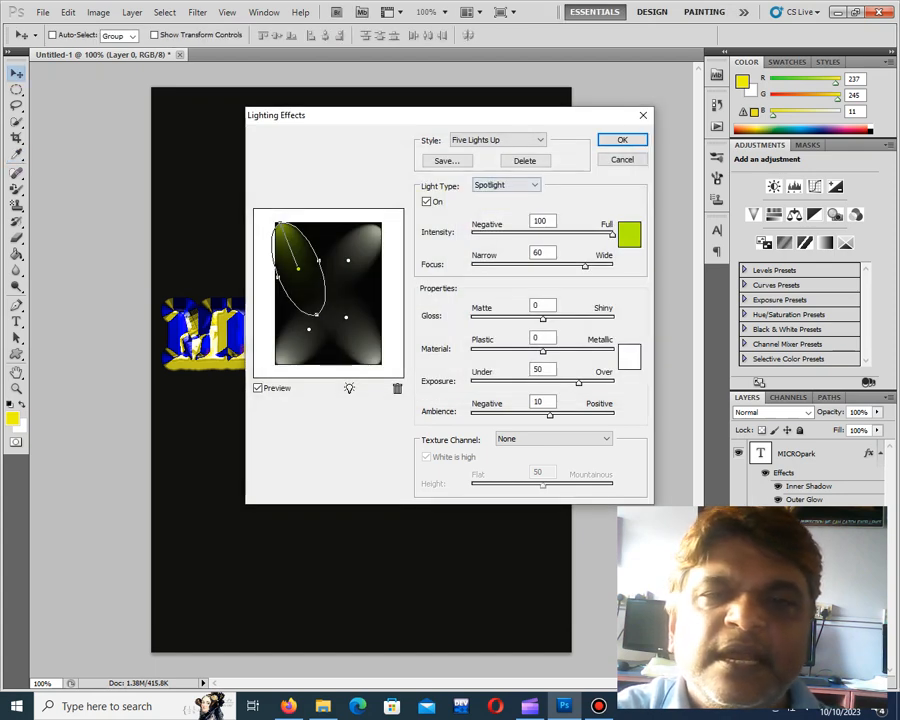
Set the upper-left spotlight's focus to 78, and the lighting properties to gloss 48, material -49, exposure 81 and ambience 55
{"action": "left_click_drag", "start_coordinate": [585, 266], "coordinate": [597, 266]}
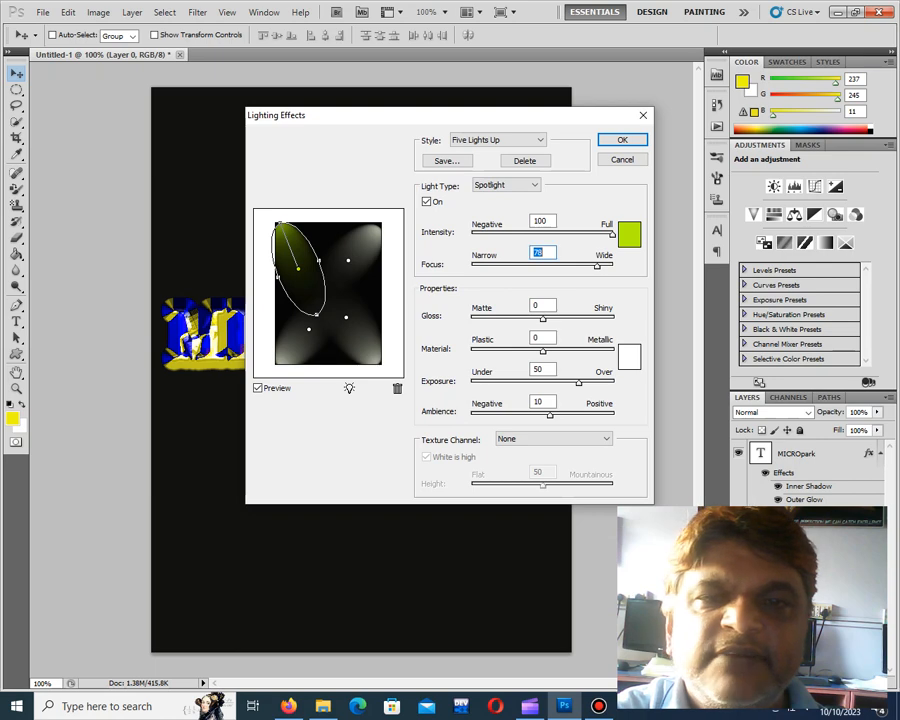
{"action": "left_click_drag", "start_coordinate": [542, 319], "coordinate": [507, 351]}
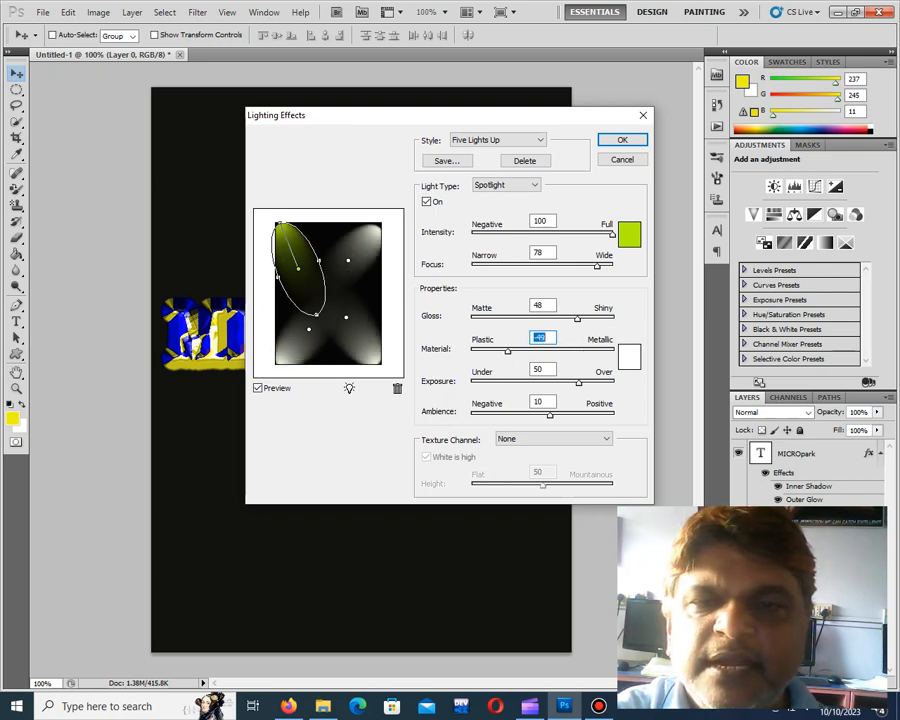
{"action": "left_click_drag", "start_coordinate": [578, 382], "coordinate": [600, 382]}
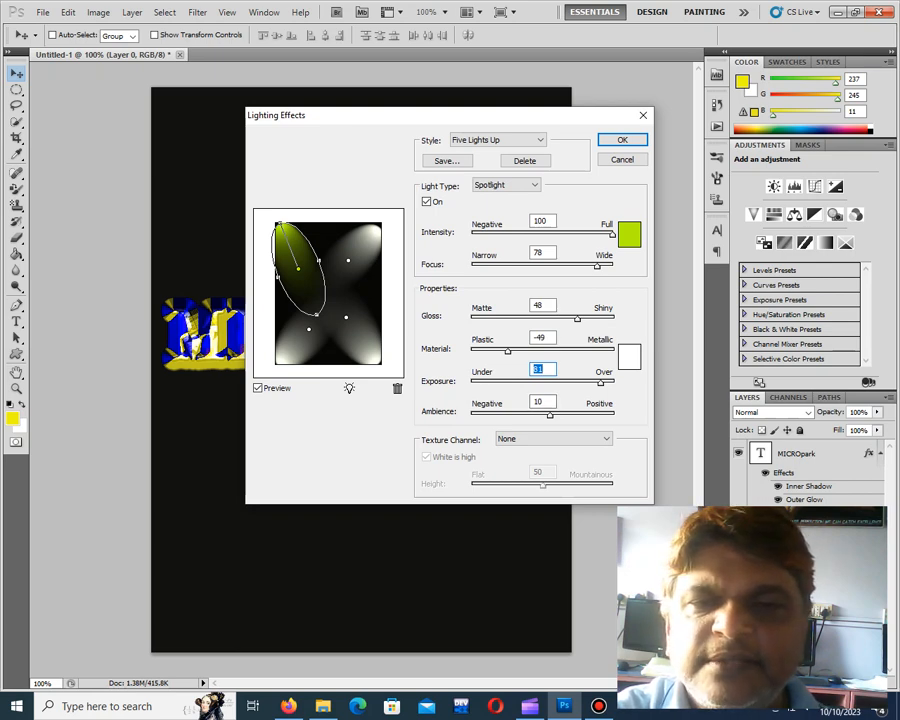
{"action": "left_click_drag", "start_coordinate": [549, 414], "coordinate": [582, 414]}
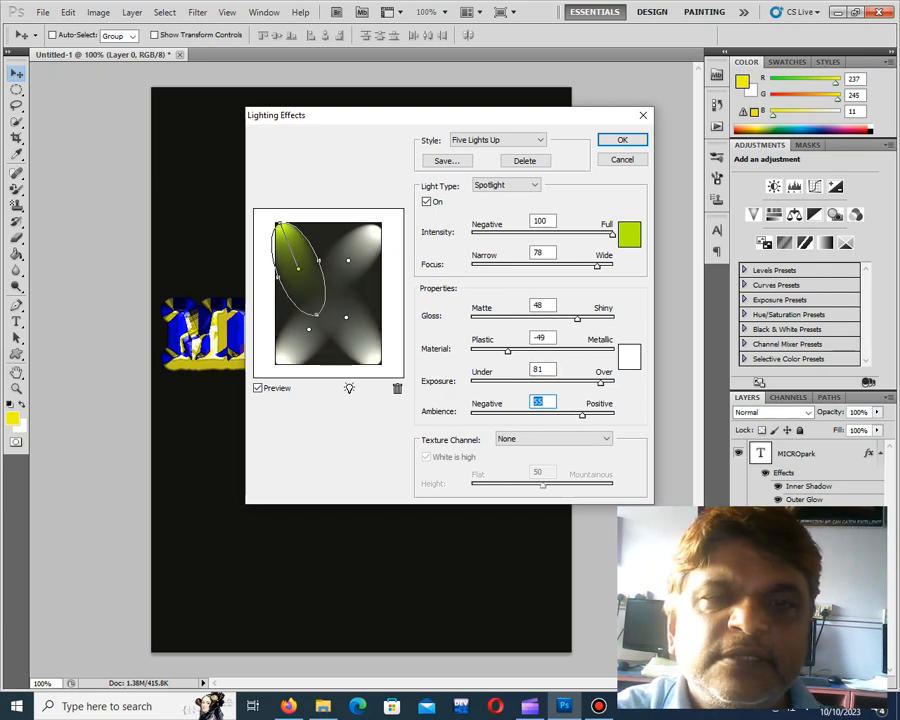
Set the upper-right spotlight's colour to red #ed1414
{"action": "left_click", "coordinate": [348, 261]}
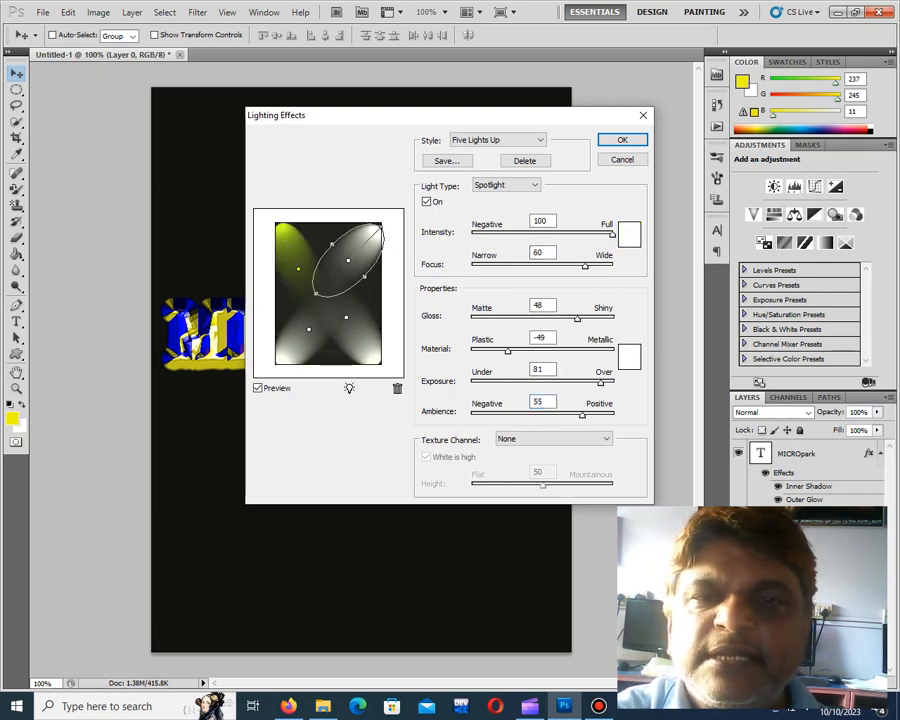
{"action": "left_click", "coordinate": [628, 233]}
{"action": "left_click", "coordinate": [432, 195]}
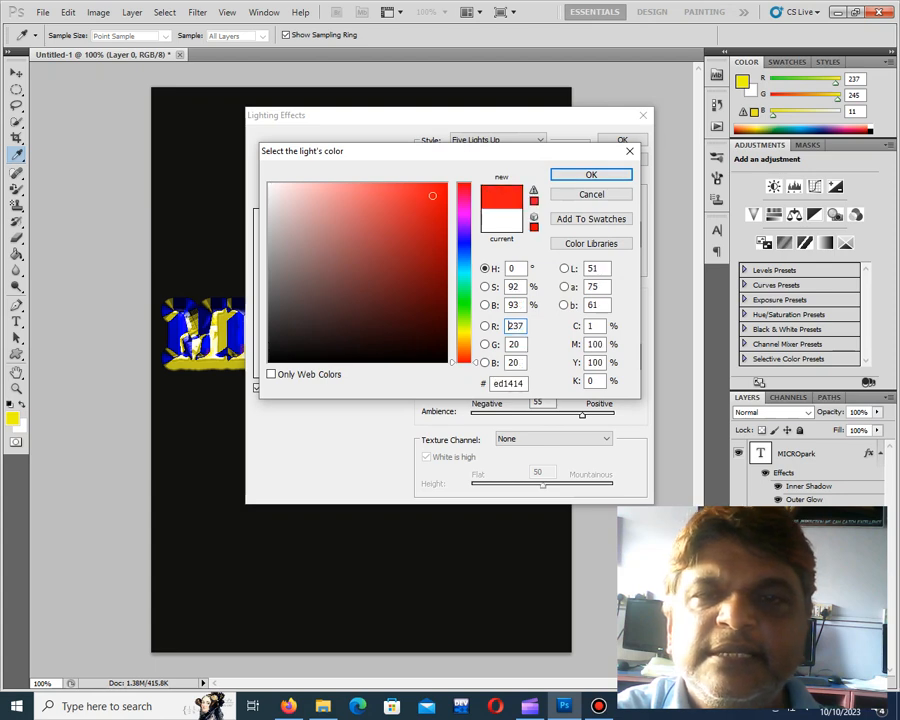
{"action": "left_click", "coordinate": [591, 174]}
Set the lower-left spotlight's colour to a strong blue
{"action": "left_click", "coordinate": [309, 329]}
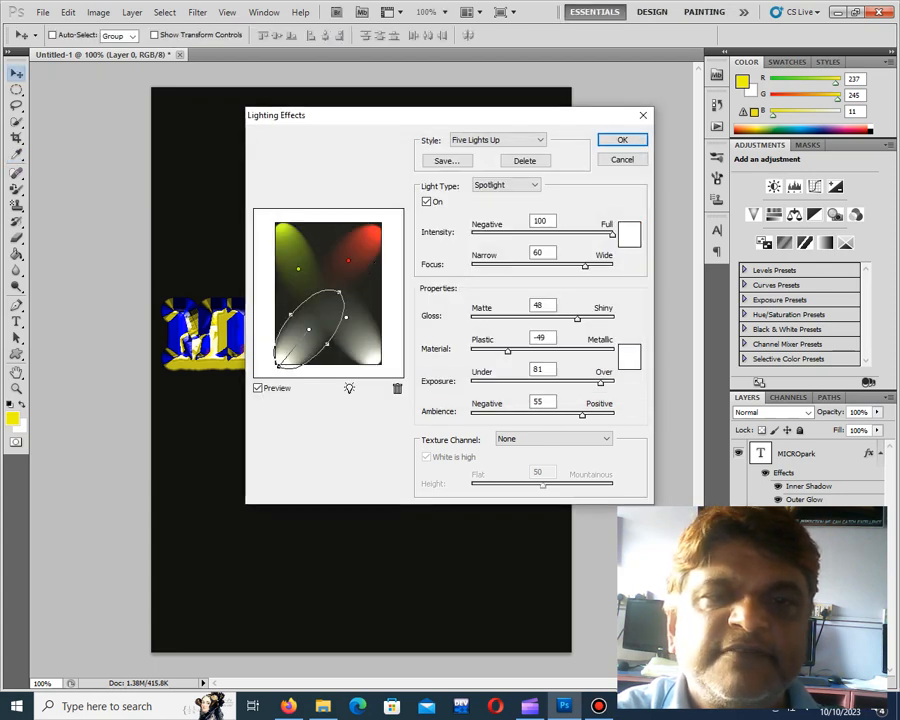
{"action": "left_click", "coordinate": [628, 233]}
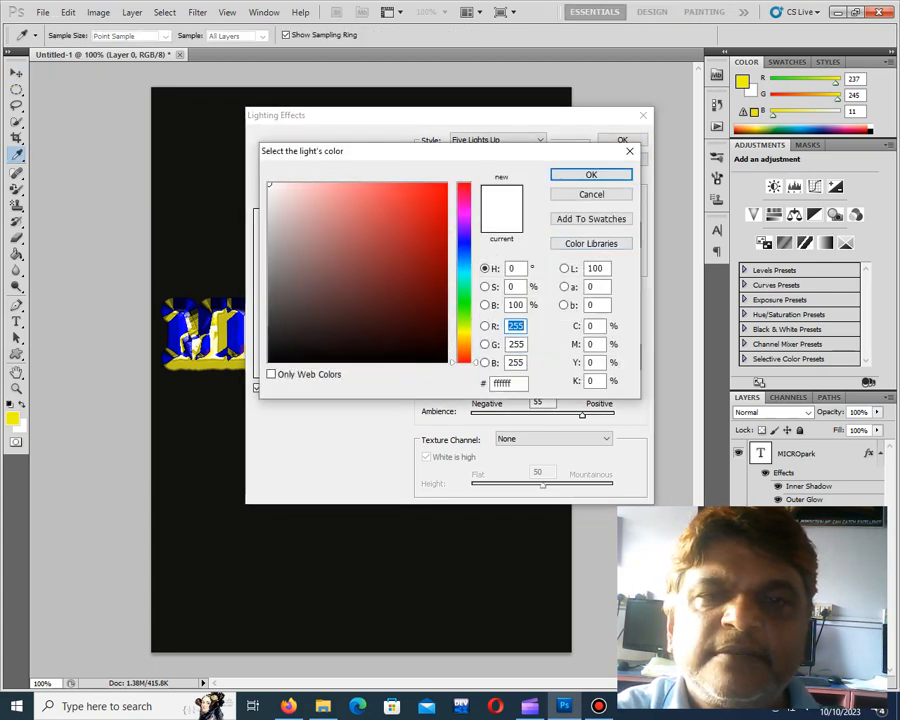
{"action": "left_click", "coordinate": [463, 249]}
{"action": "left_click", "coordinate": [438, 217]}
{"action": "left_click", "coordinate": [591, 174]}
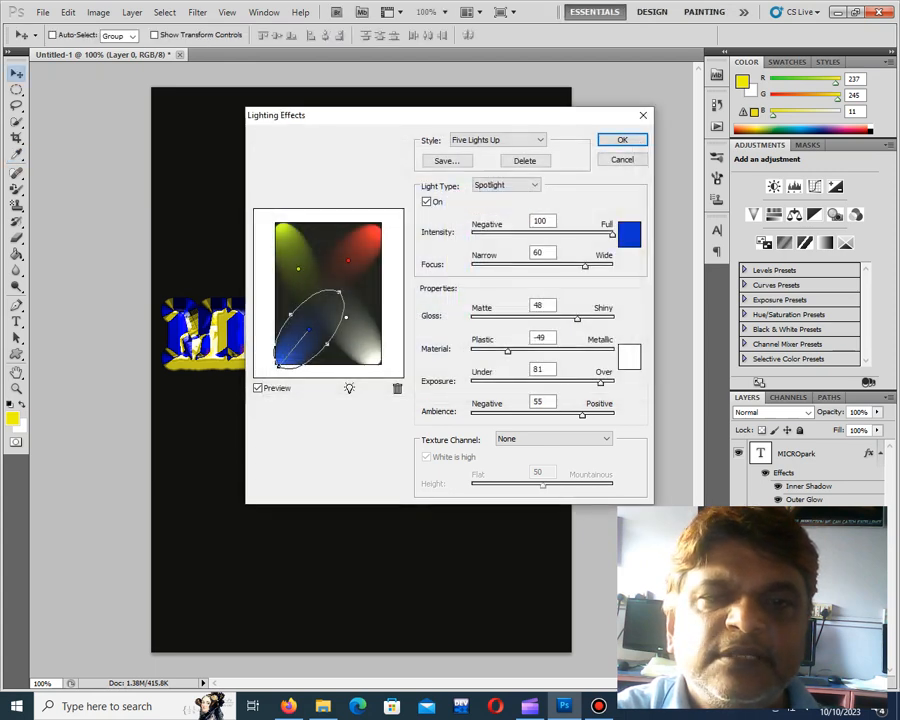
Set the lower-right spotlight's colour to a bright turquoise green
{"action": "left_click", "coordinate": [346, 318]}
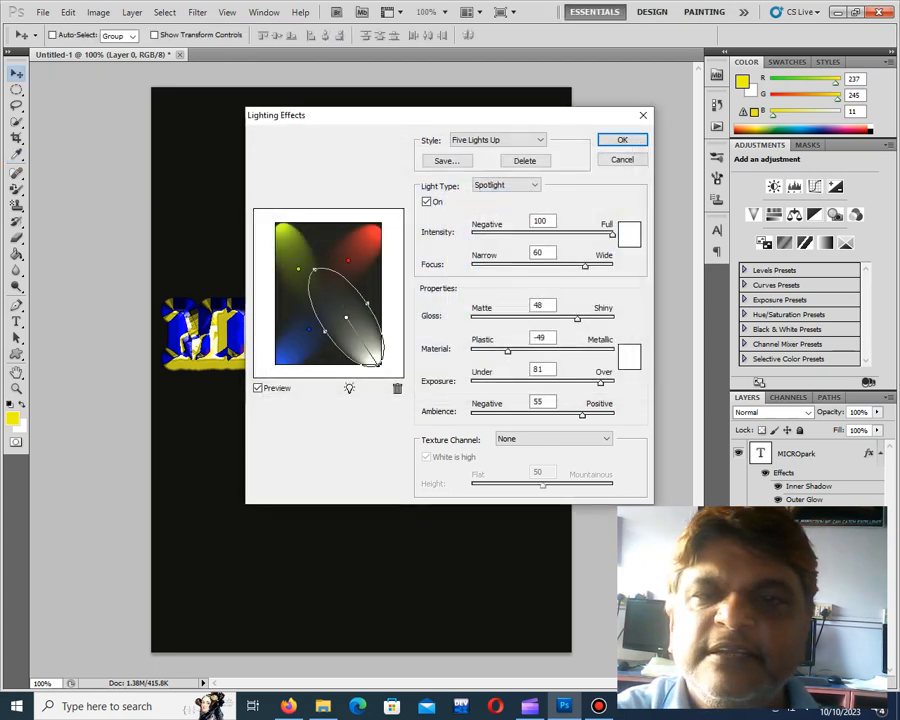
{"action": "left_click", "coordinate": [628, 238]}
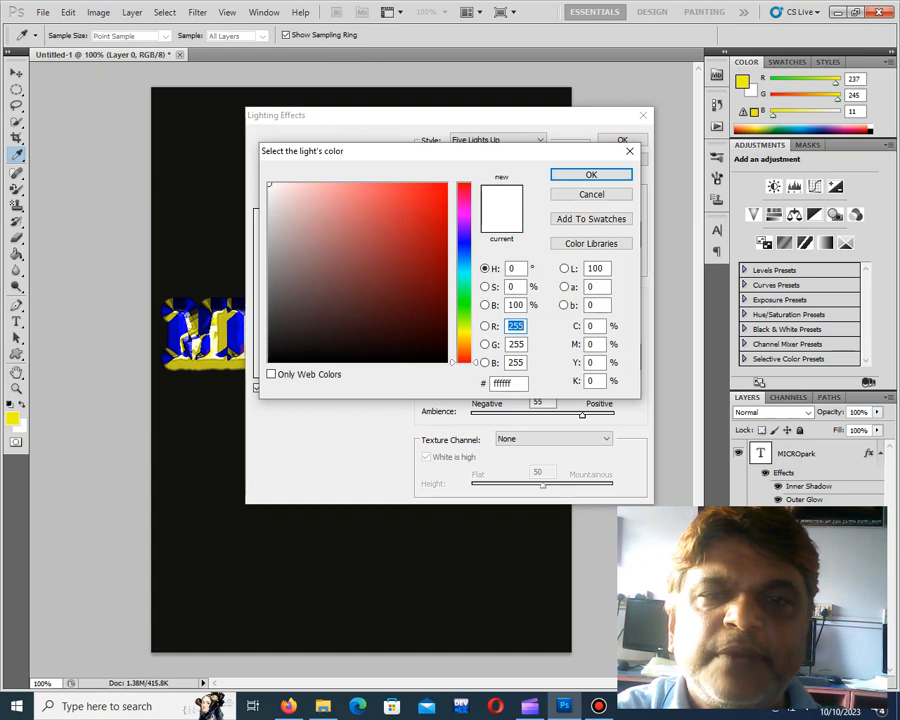
{"action": "left_click", "coordinate": [463, 280]}
{"action": "left_click", "coordinate": [423, 195]}
{"action": "key", "text": "Return"}
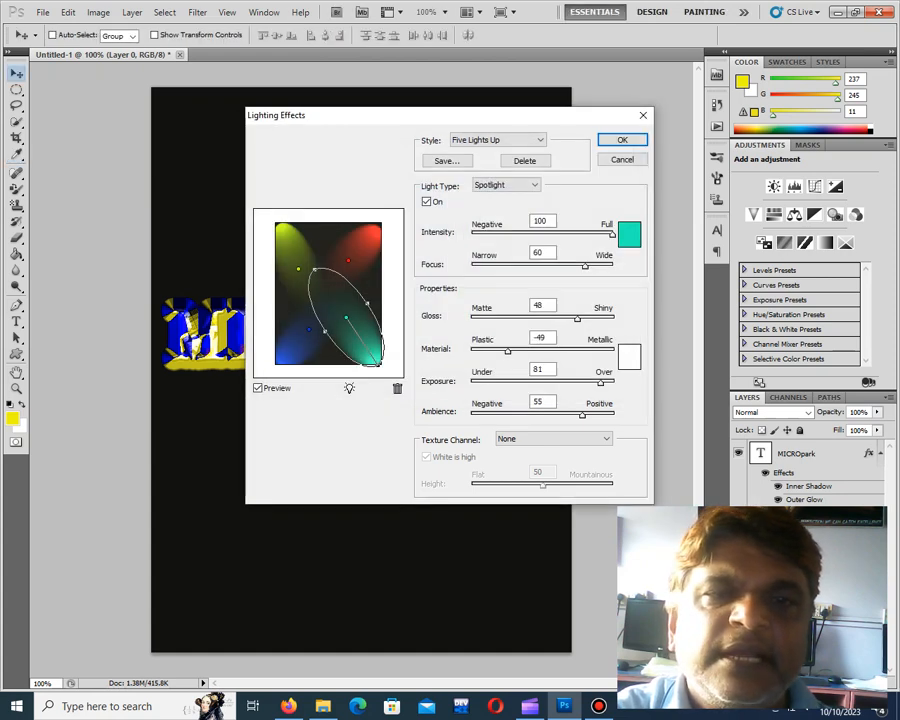
Select the upper-left spotlight and set the lighting properties' ambient colour to dark red #c41212
{"action": "left_click", "coordinate": [298, 269]}
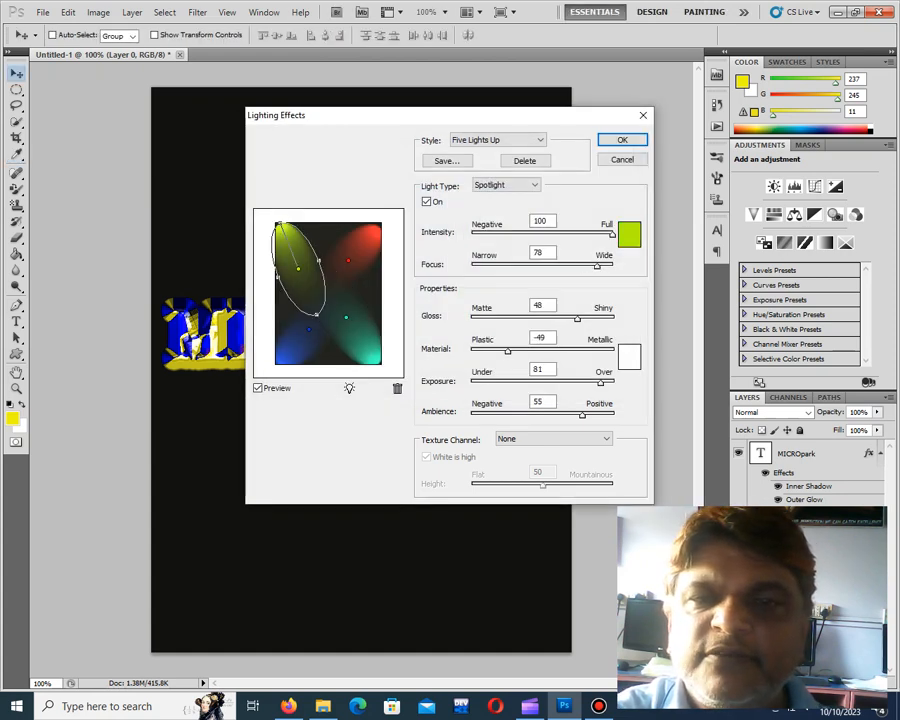
{"action": "left_click", "coordinate": [629, 356]}
{"action": "left_click", "coordinate": [430, 223]}
{"action": "key", "text": "Return"}
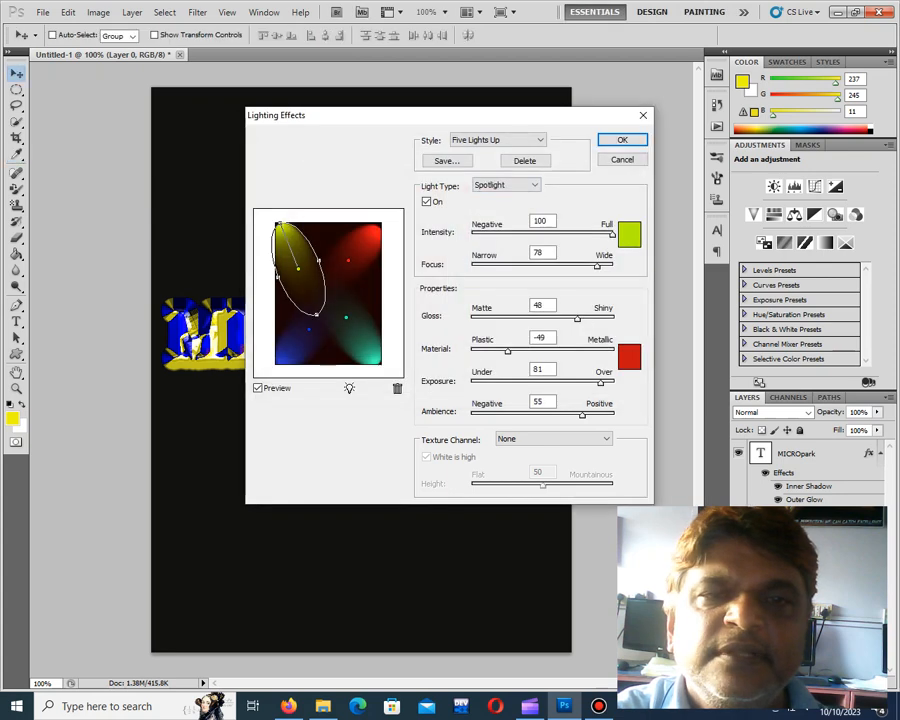
Select the upper-right spotlight and change the ambient colour to yellow #eae711
{"action": "left_click", "coordinate": [348, 260]}
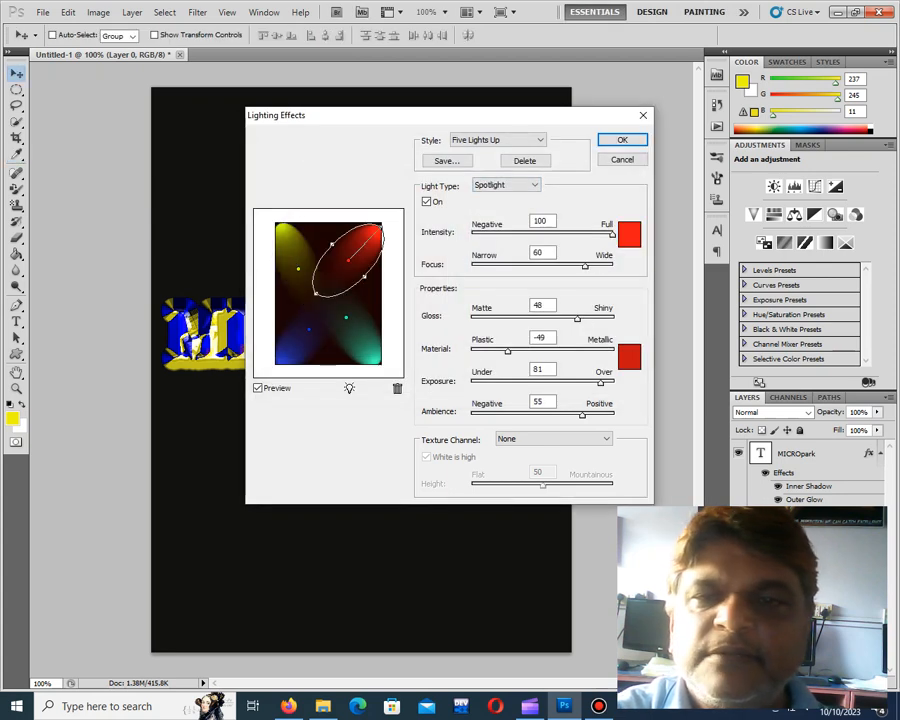
{"action": "left_click", "coordinate": [629, 356]}
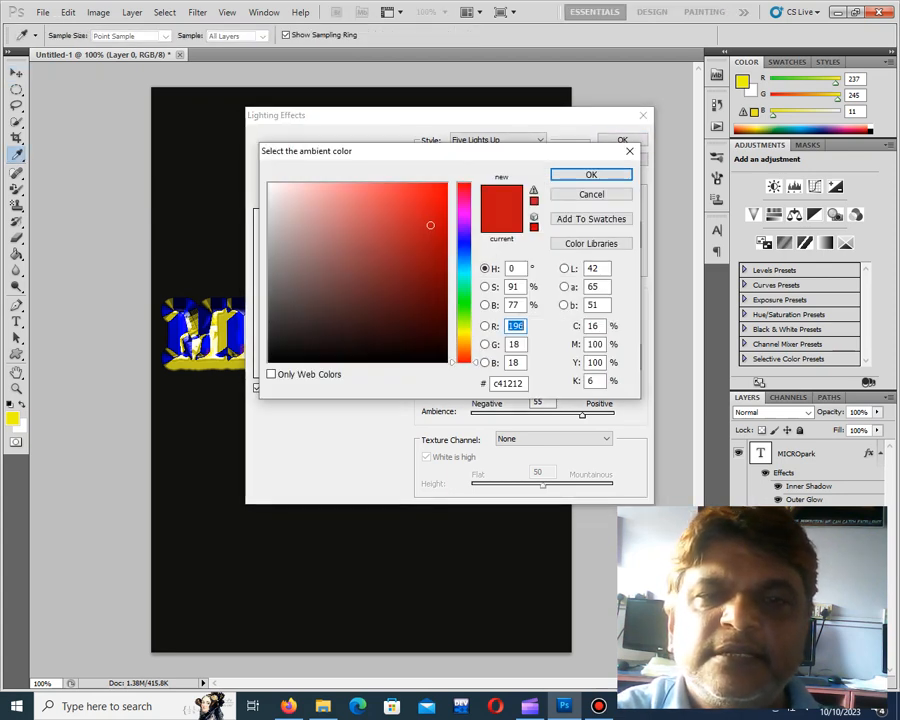
{"action": "left_click", "coordinate": [464, 333]}
{"action": "left_click", "coordinate": [432, 198]}
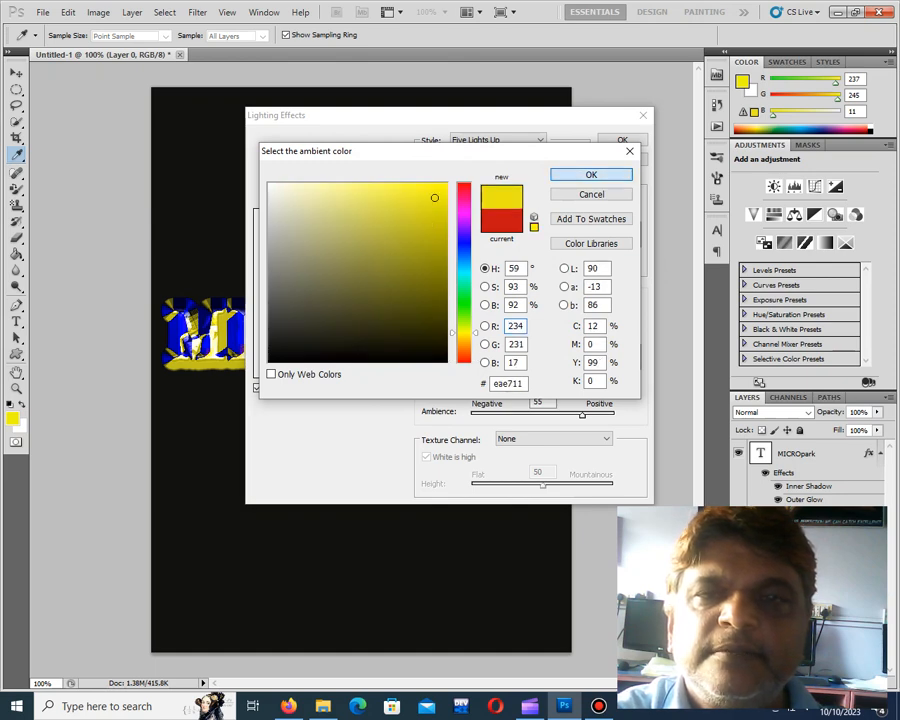
{"action": "left_click", "coordinate": [591, 175]}
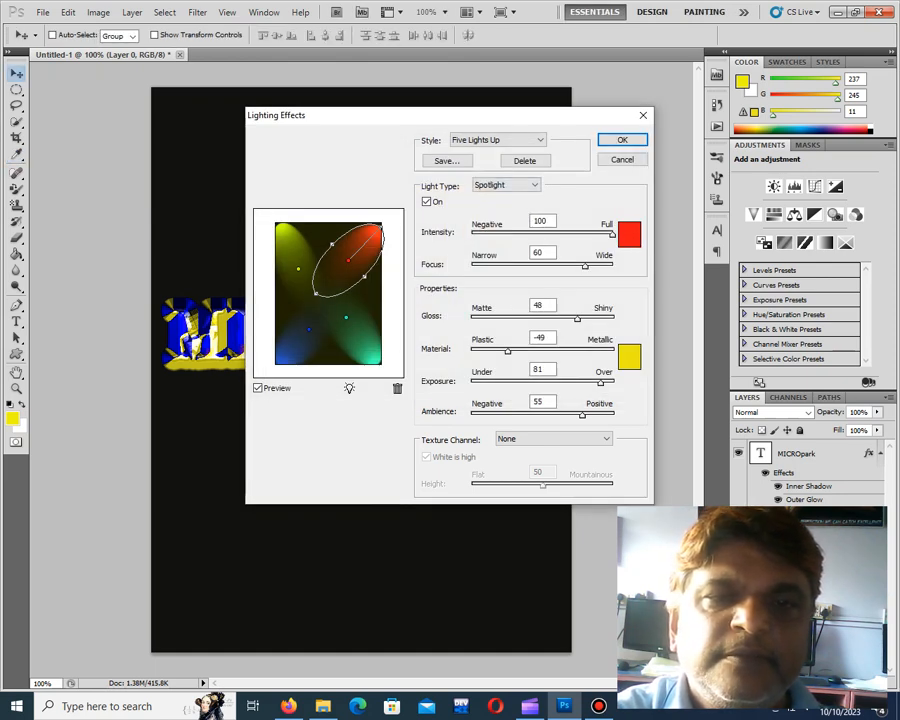
Select the lower-right spotlight and set the ambient colour to a medium blue
{"action": "left_click", "coordinate": [346, 318]}
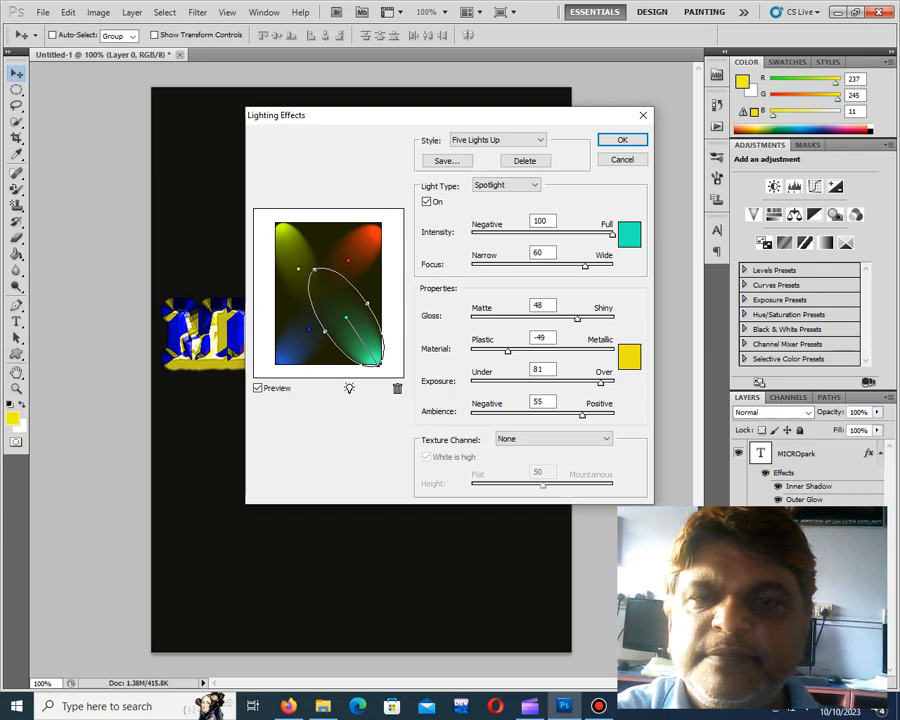
{"action": "left_click", "coordinate": [628, 357]}
{"action": "left_click", "coordinate": [464, 248]}
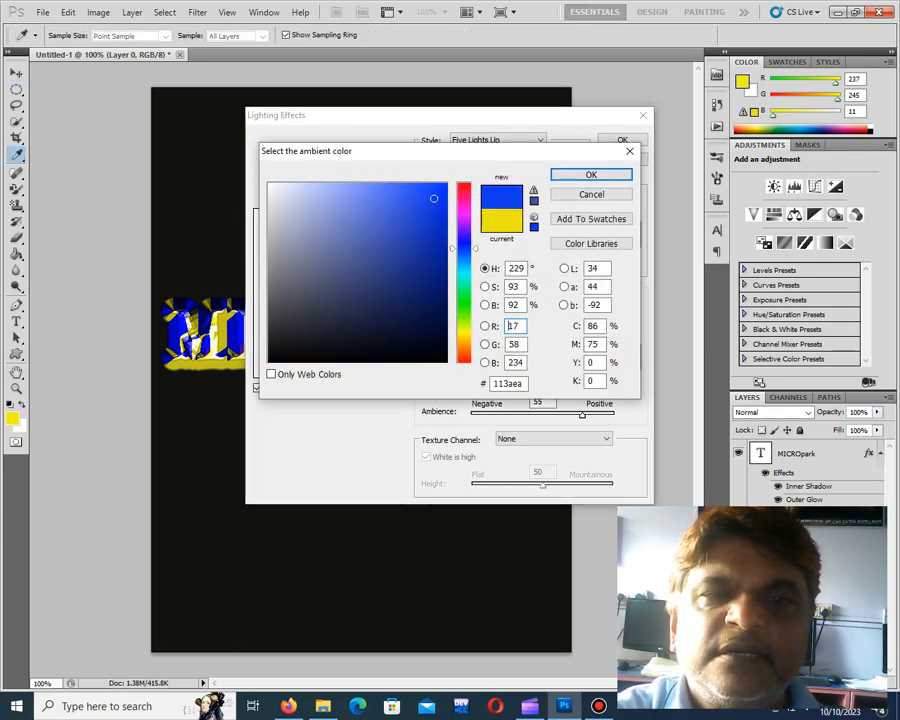
{"action": "left_click", "coordinate": [408, 197]}
{"action": "left_click", "coordinate": [591, 175]}
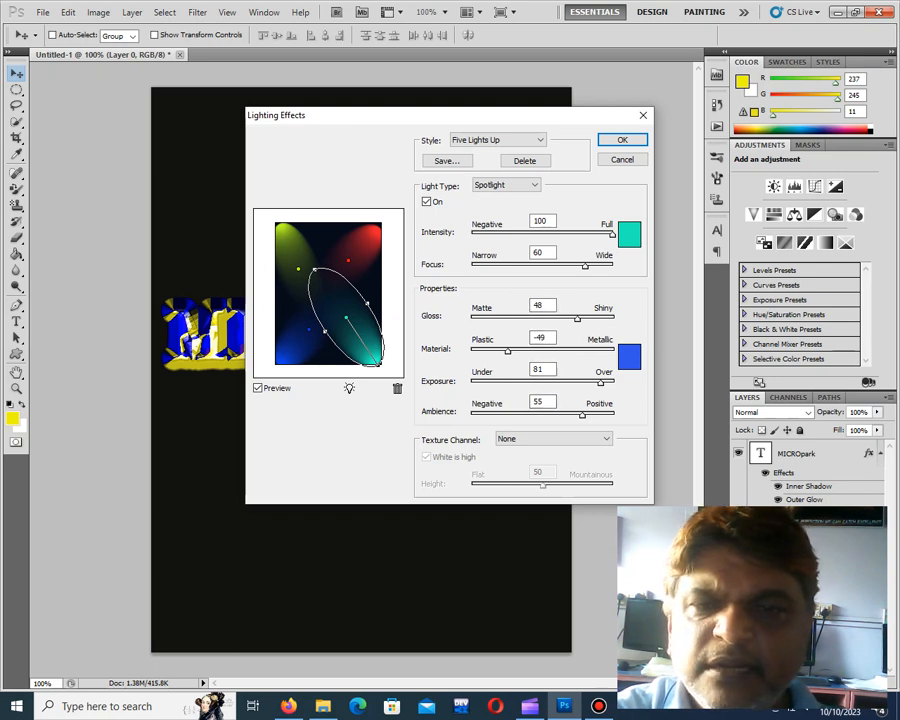
Set the ambience to 57 and the lower-right spotlight's focus to 78, and apply the lighting effects to the background
{"action": "left_click_drag", "start_coordinate": [582, 415], "coordinate": [584, 415]}
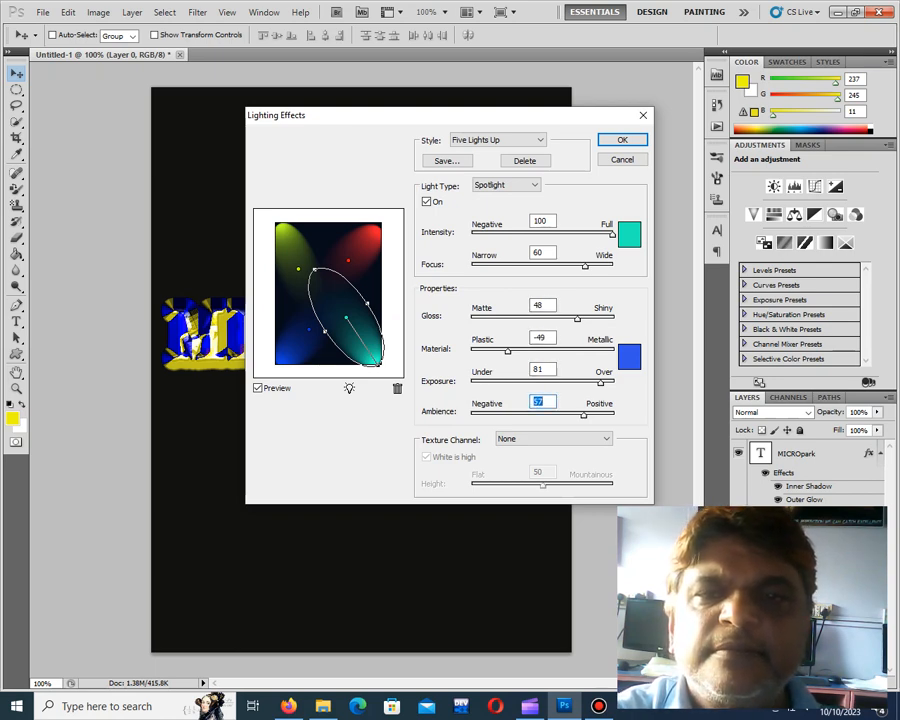
{"action": "left_click_drag", "start_coordinate": [585, 266], "coordinate": [597, 266]}
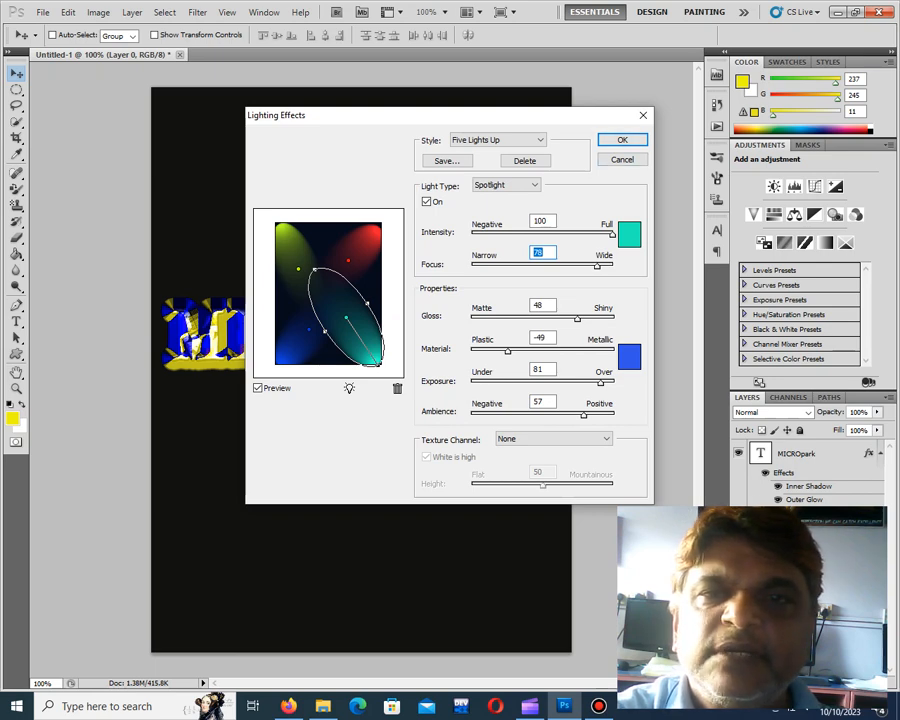
{"action": "key", "text": "Return"}
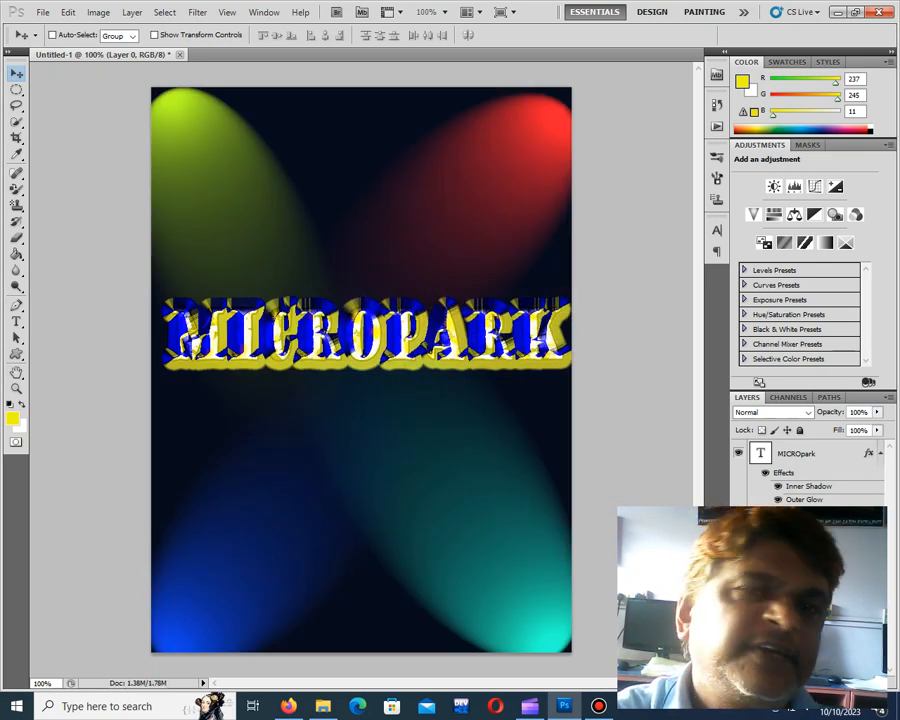